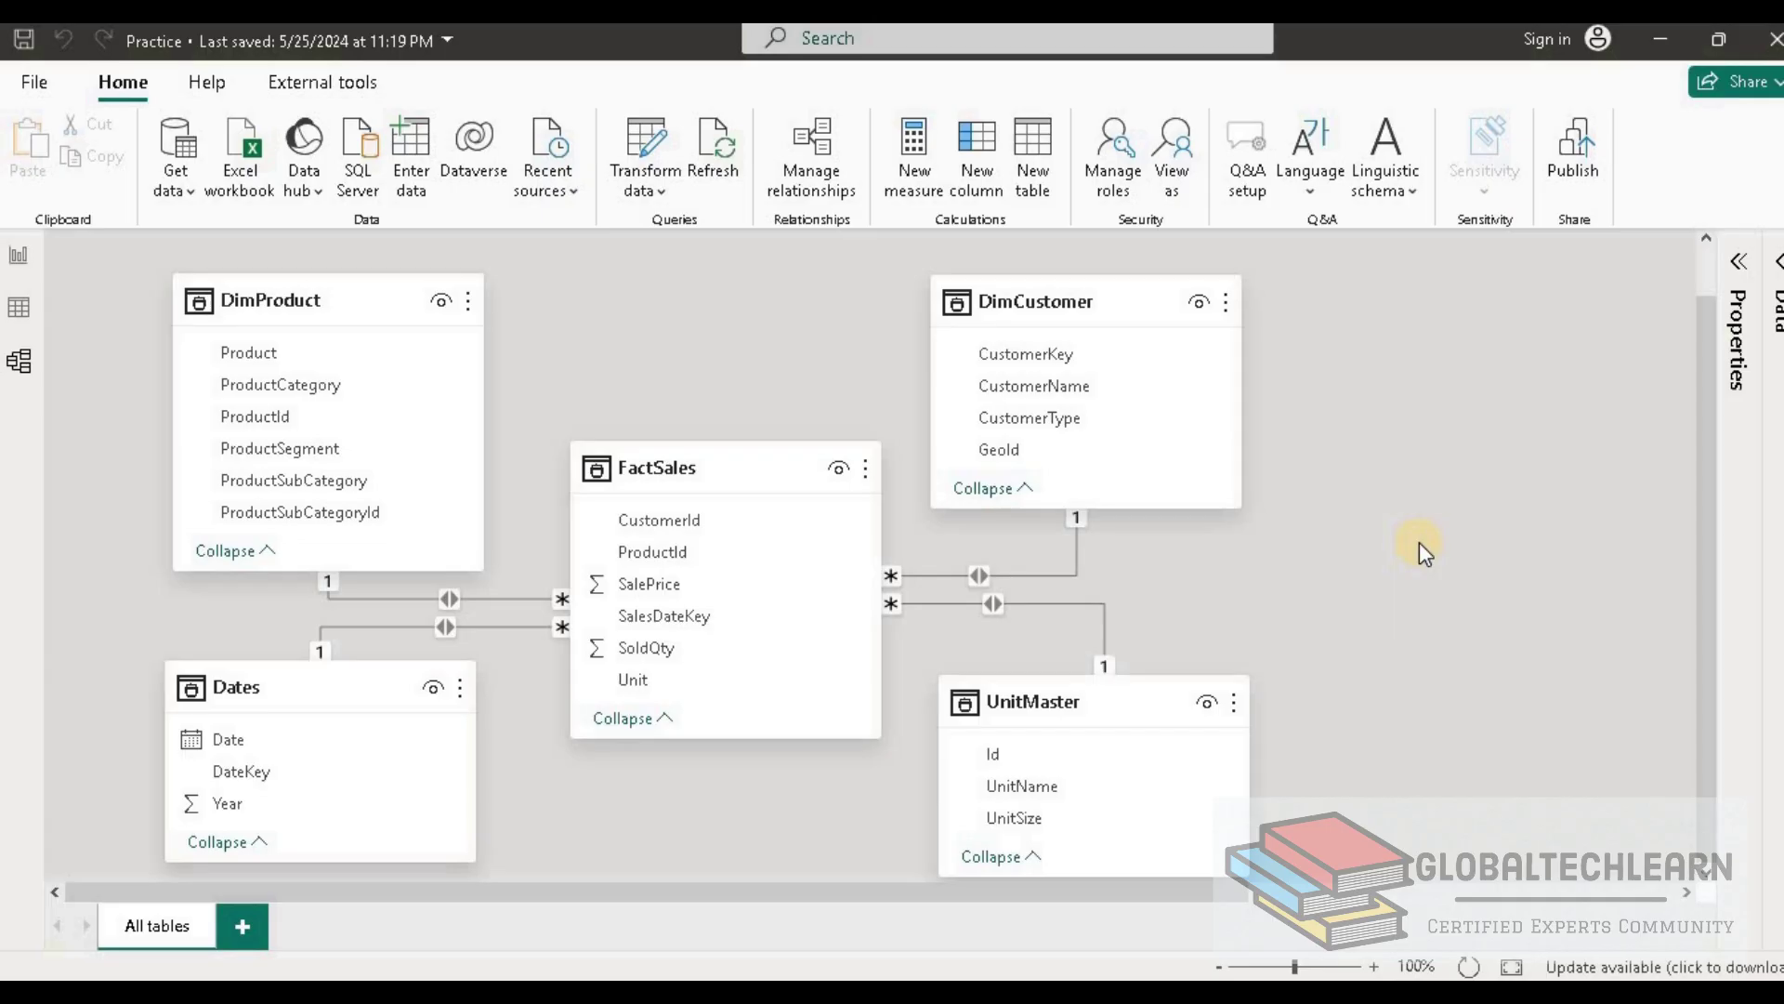
Inspect the FactSales, DimProduct and Dates table cards until DimGeography appears in the diagram
{"action": "left_click", "coordinate": [692, 463]}
{"action": "left_click", "coordinate": [271, 297]}
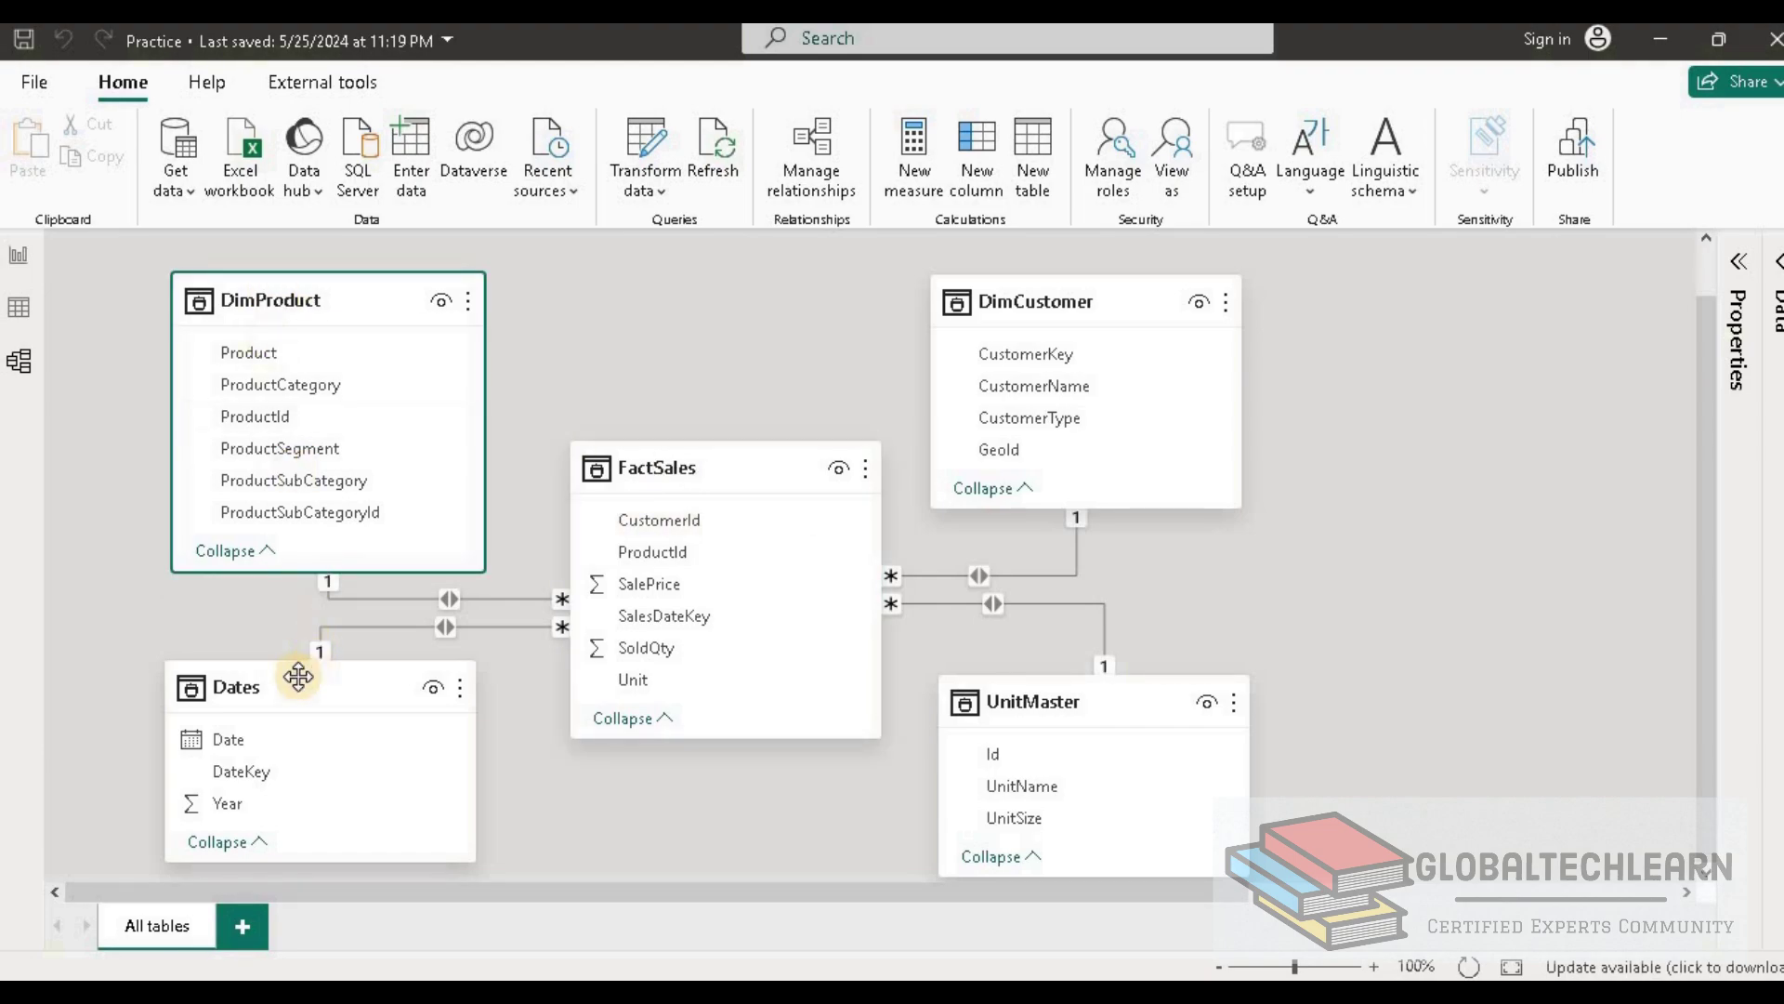
{"action": "left_click", "coordinate": [295, 677]}
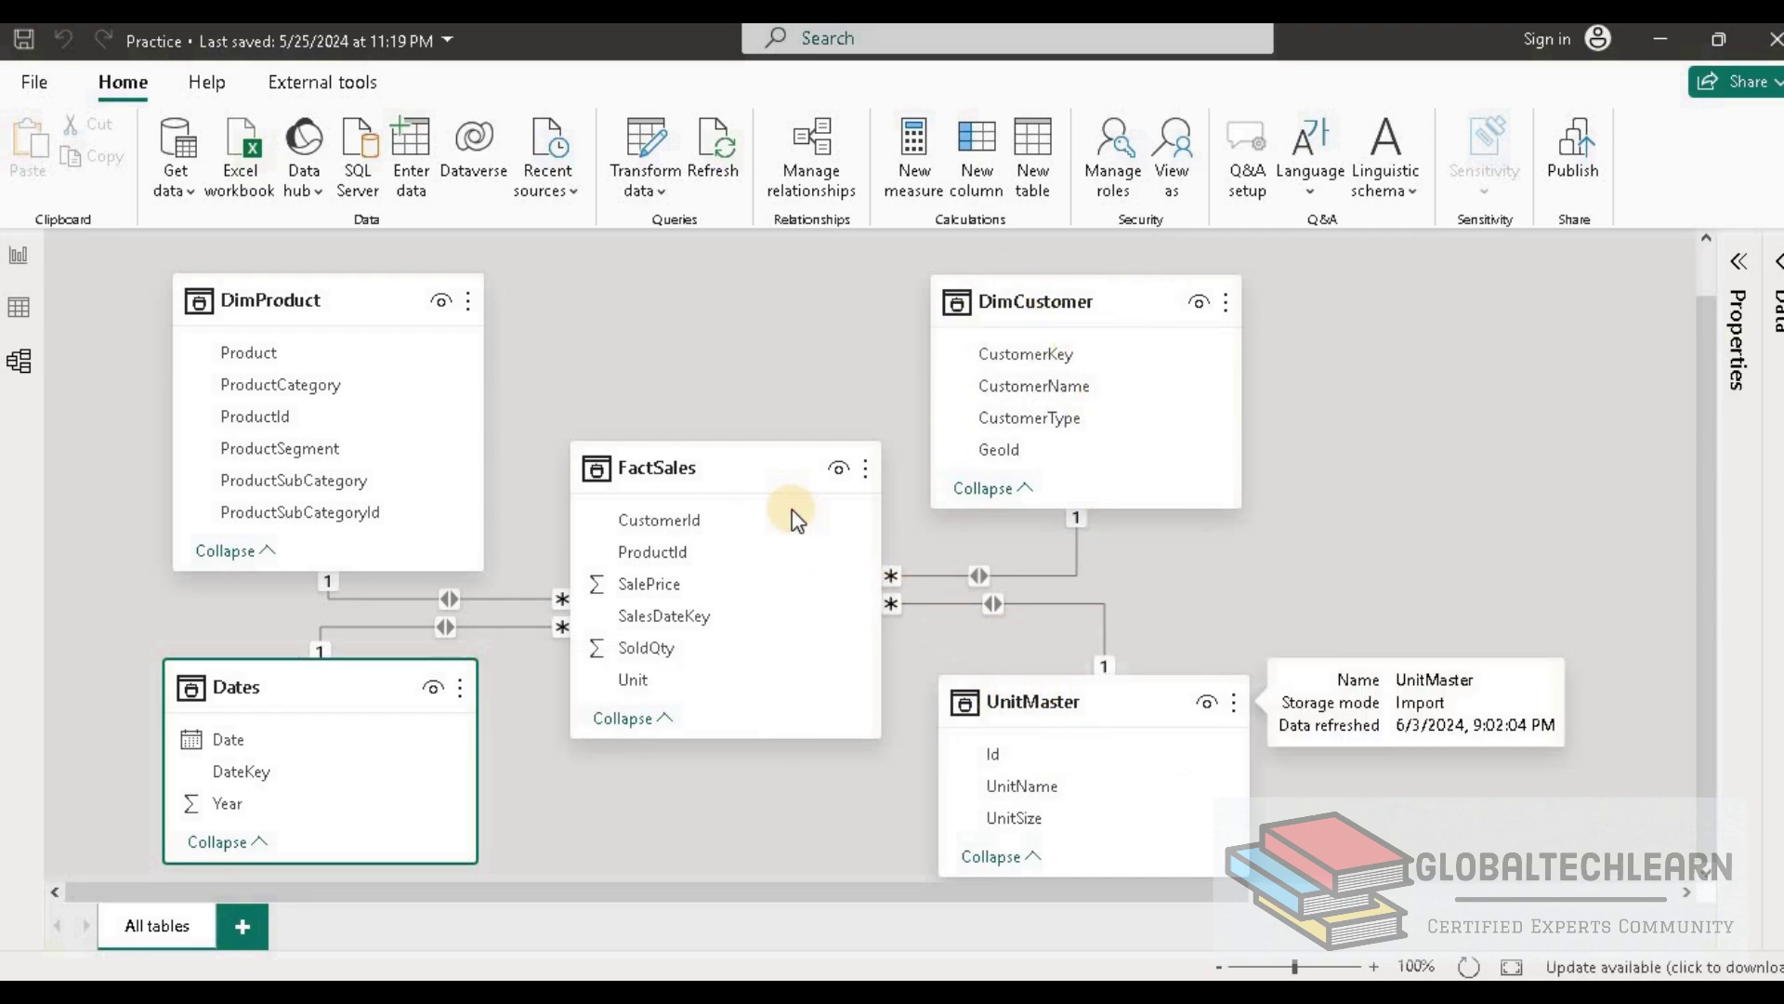
{"action": "left_click", "coordinate": [790, 818]}
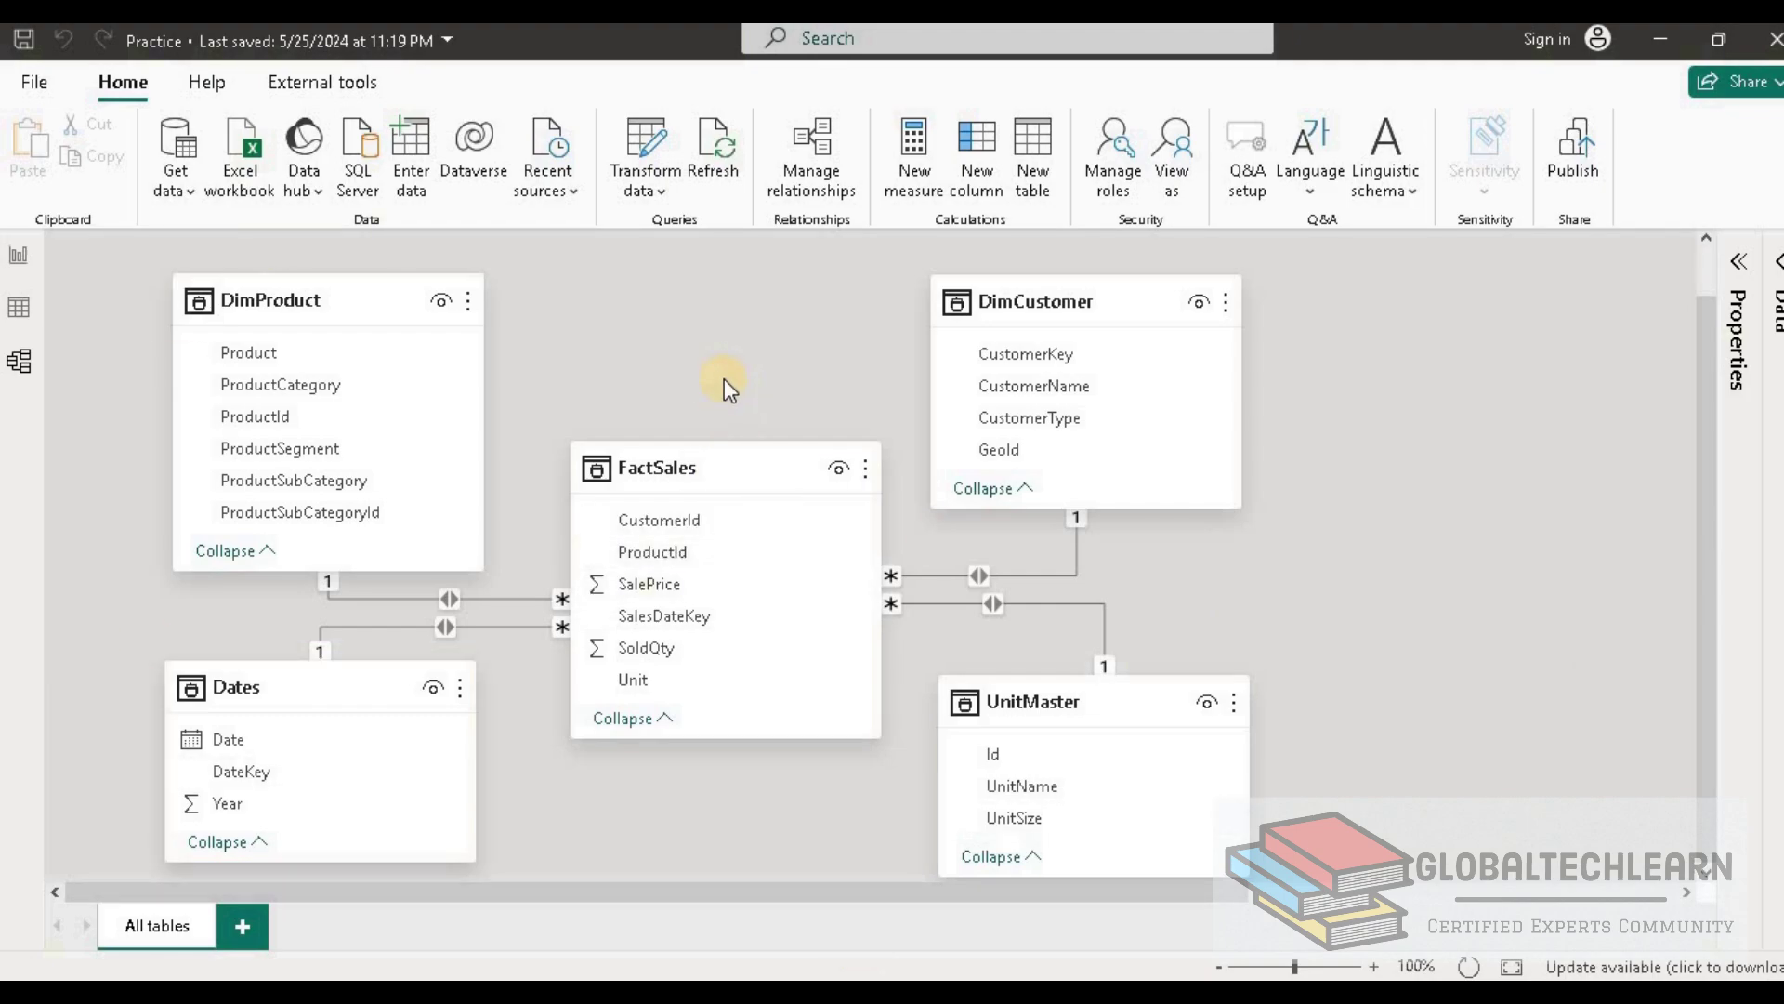
{"action": "left_click", "coordinate": [709, 462]}
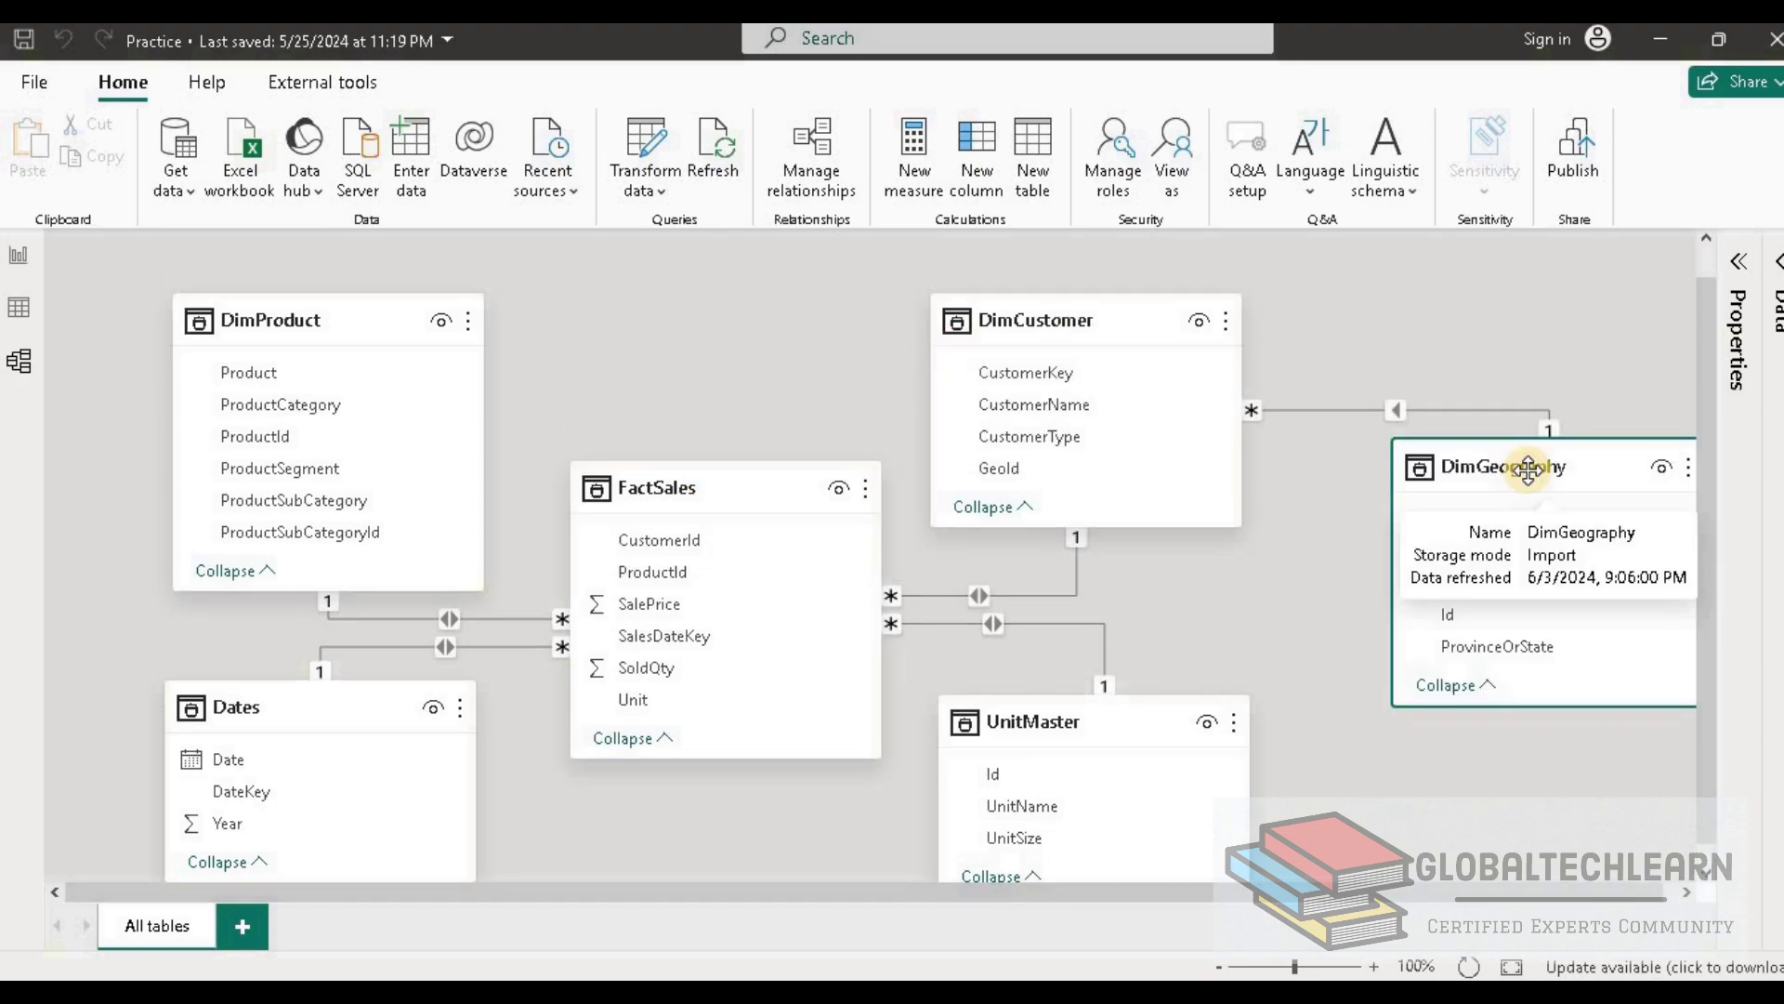
{"action": "left_click_drag", "start_coordinate": [1529, 470], "coordinate": [1422, 497]}
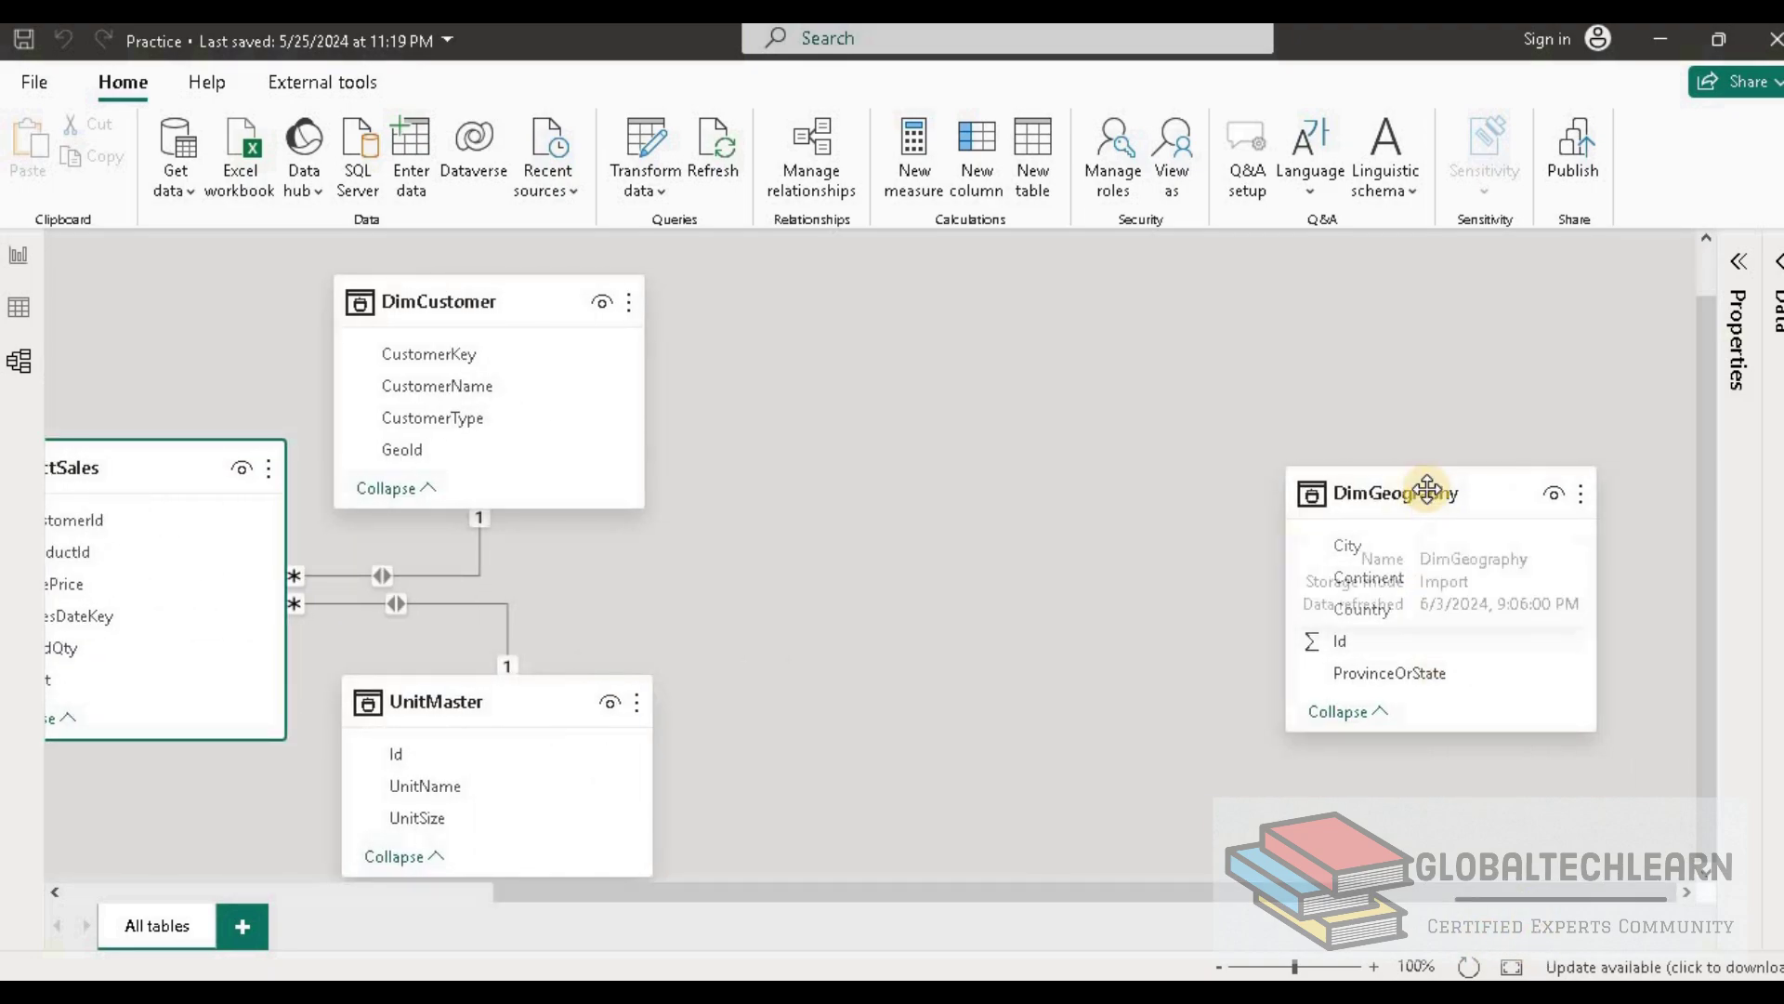
{"action": "left_click_drag", "start_coordinate": [1112, 476], "coordinate": [1538, 511]}
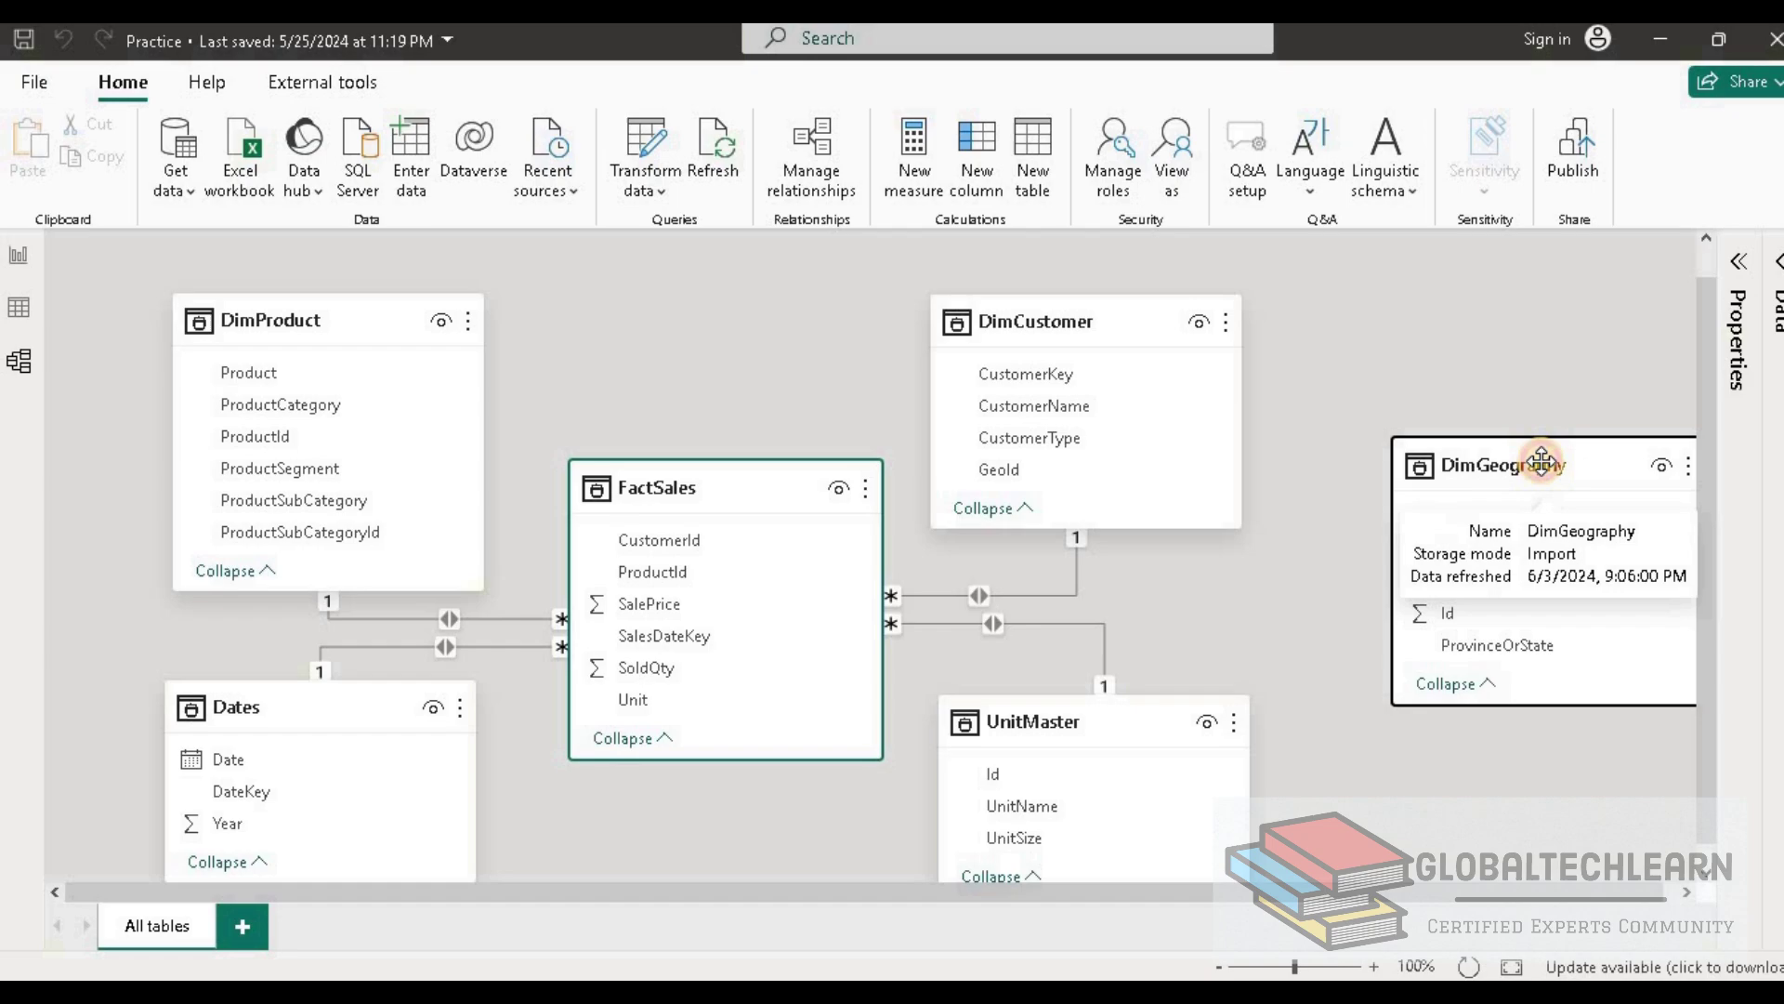
{"action": "left_click", "coordinate": [1505, 544]}
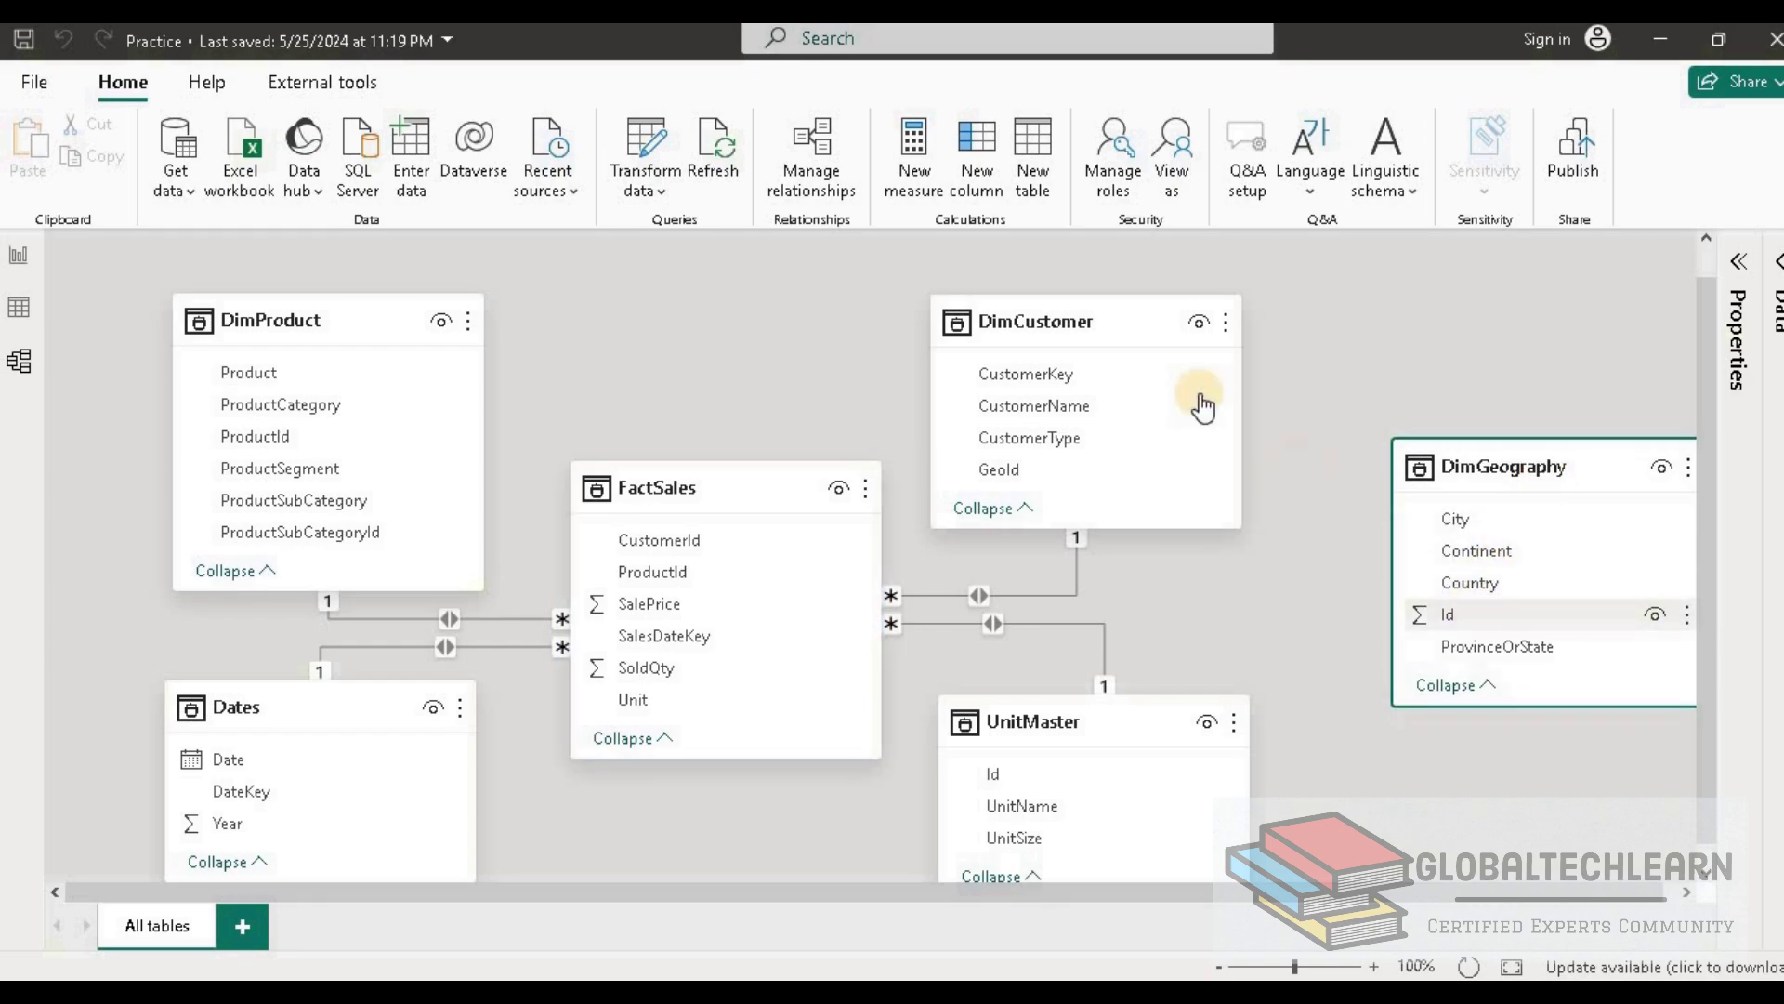
{"action": "left_click", "coordinate": [1060, 381]}
{"action": "left_click", "coordinate": [1012, 466]}
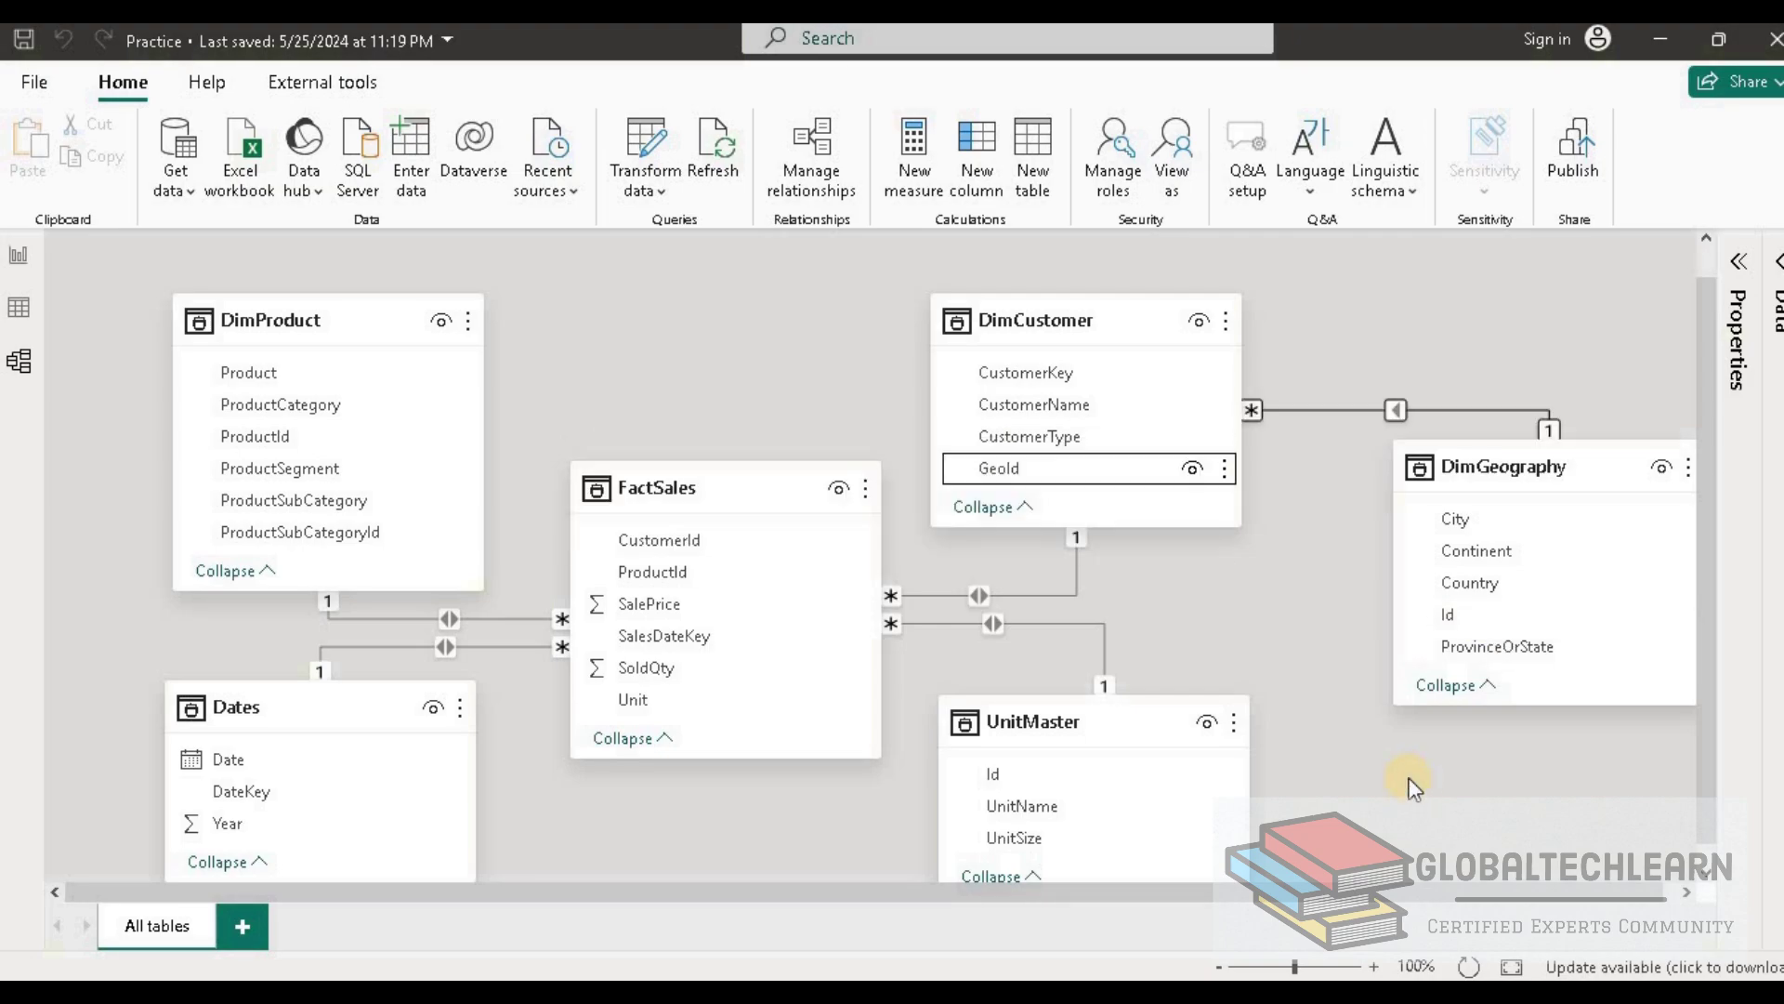
{"action": "left_click", "coordinate": [713, 492]}
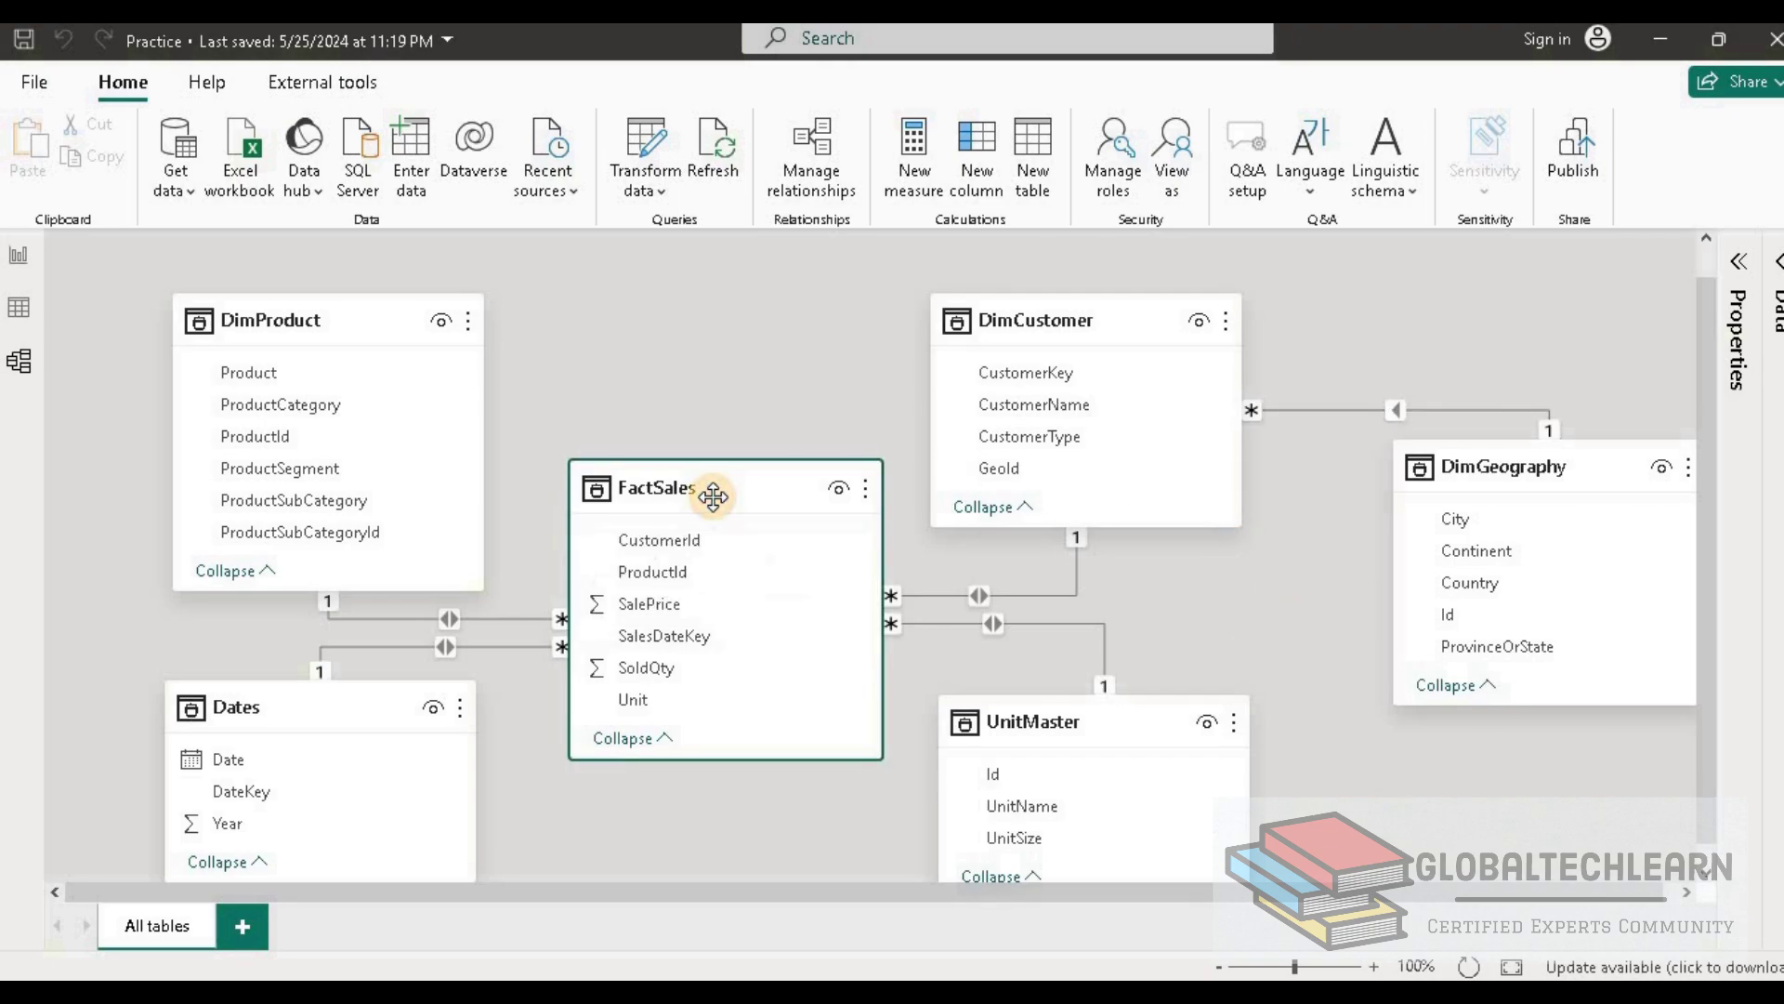
{"action": "left_click", "coordinate": [1097, 320]}
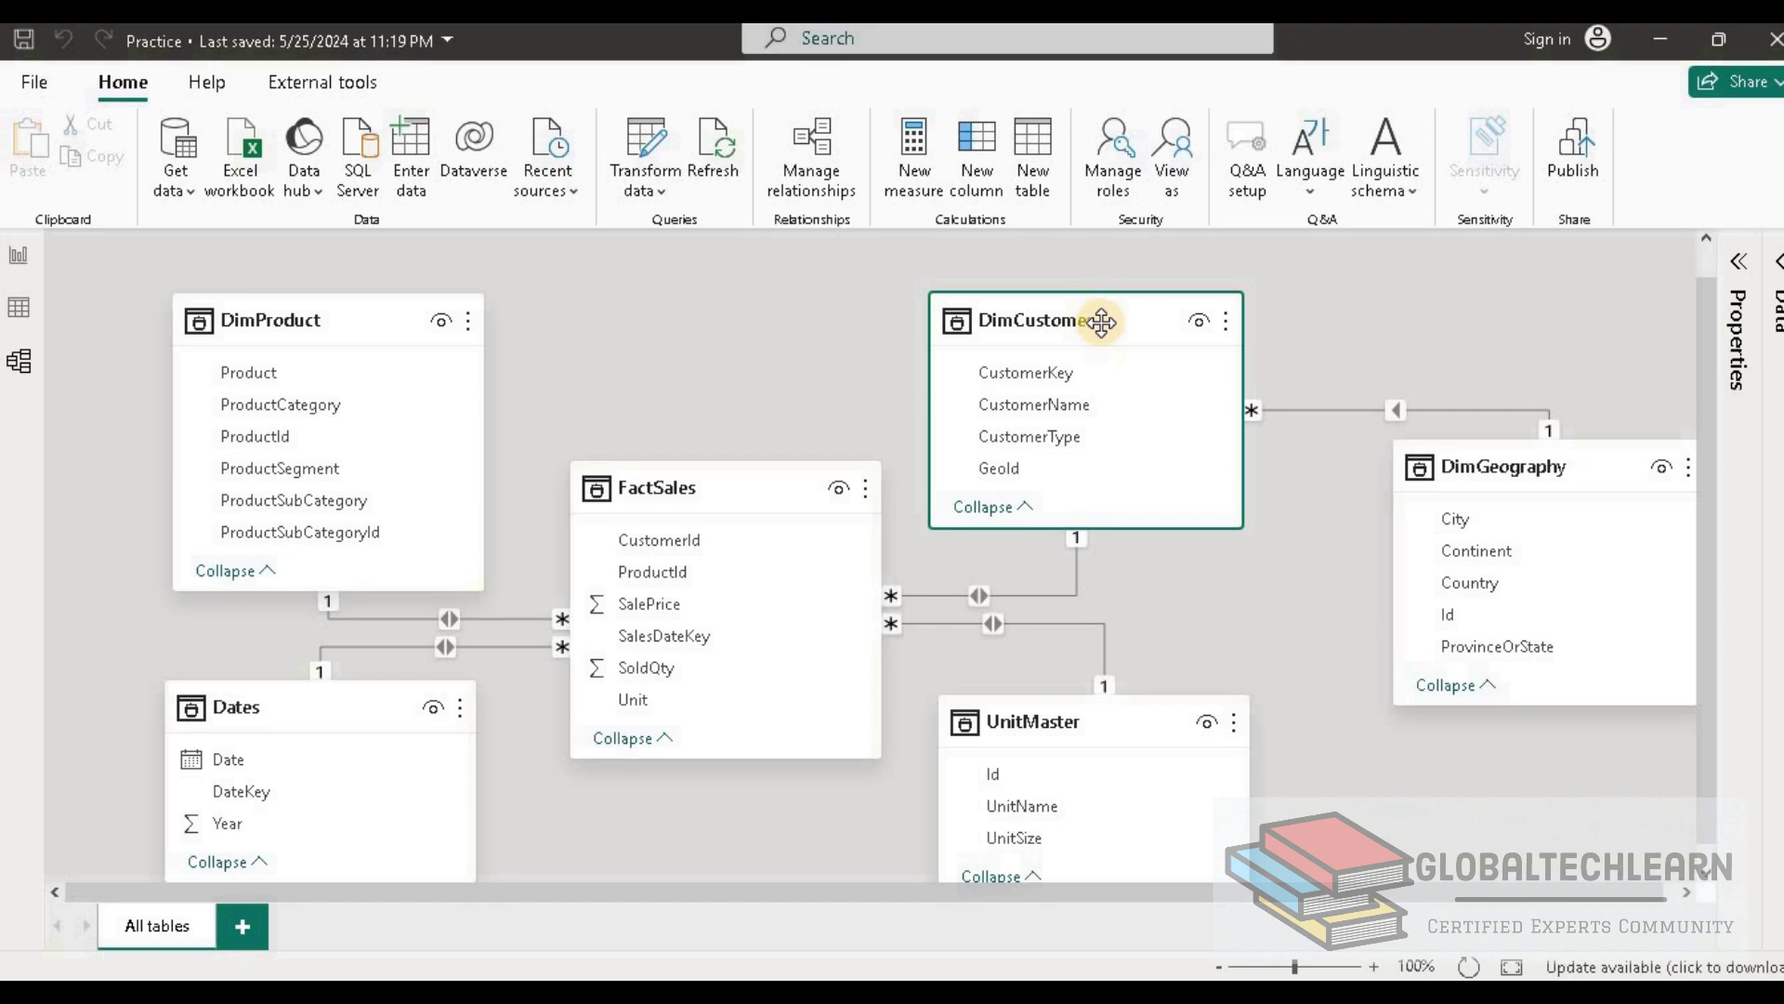
{"action": "left_click", "coordinate": [1584, 472]}
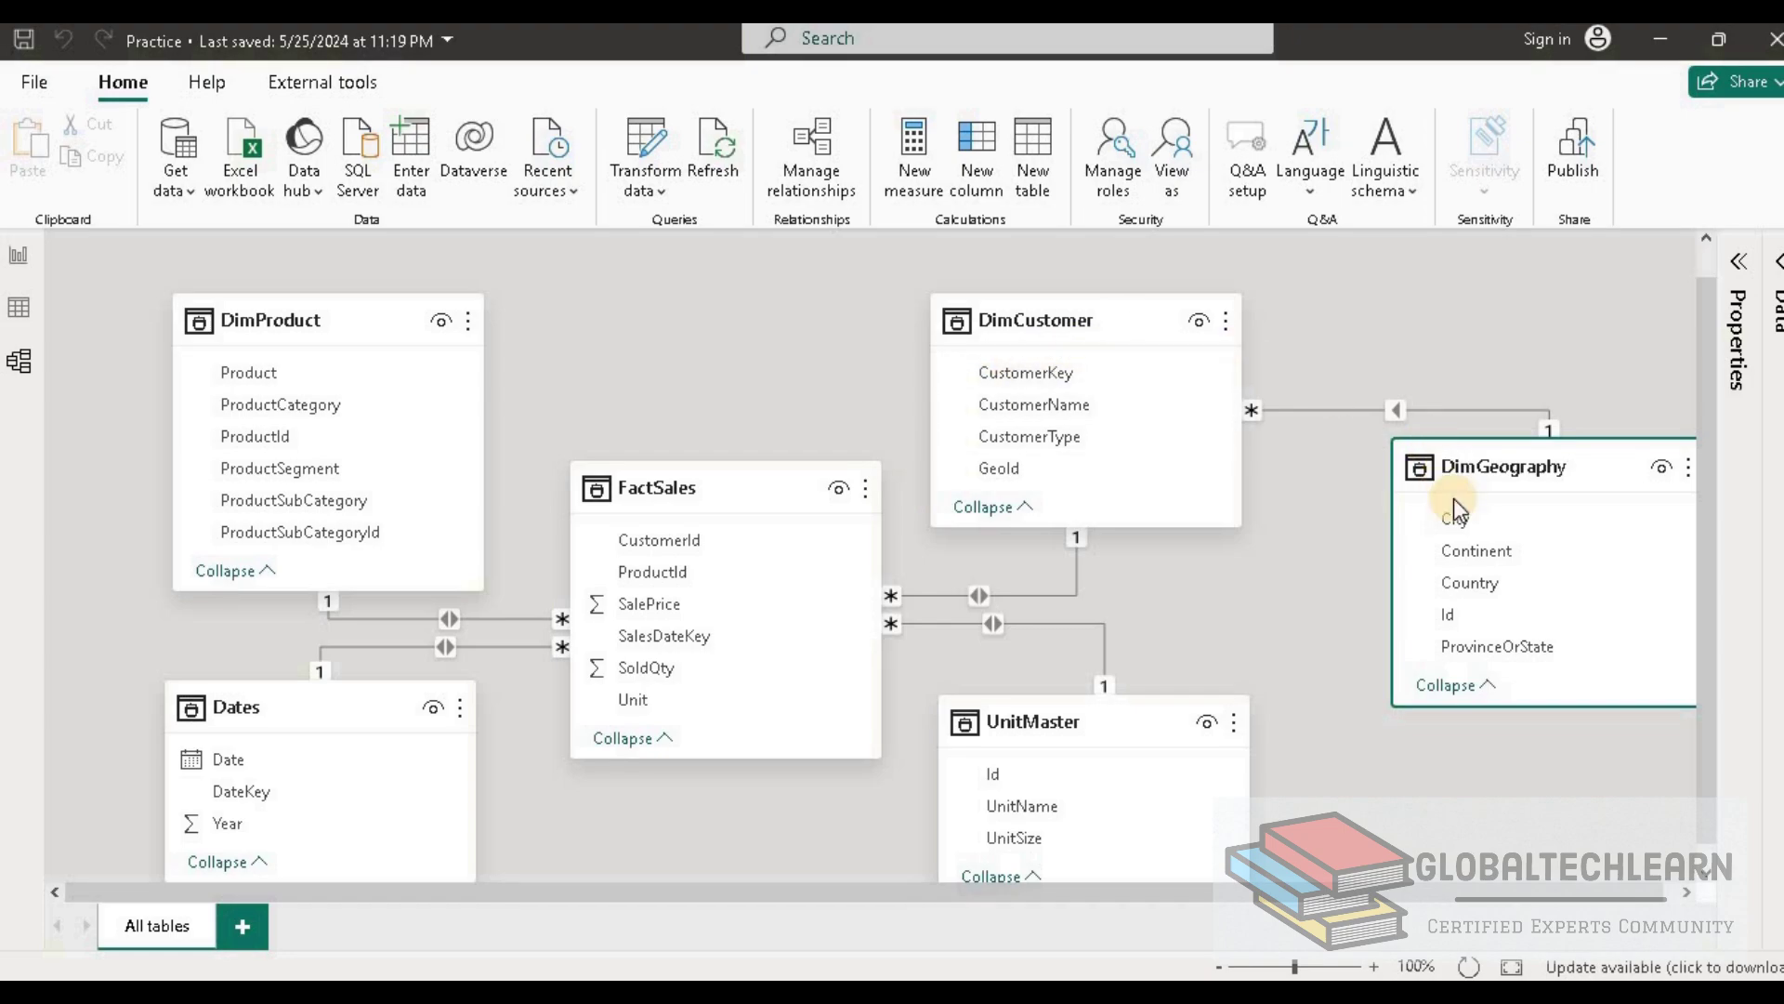
{"action": "mouse_move", "coordinate": [1078, 319]}
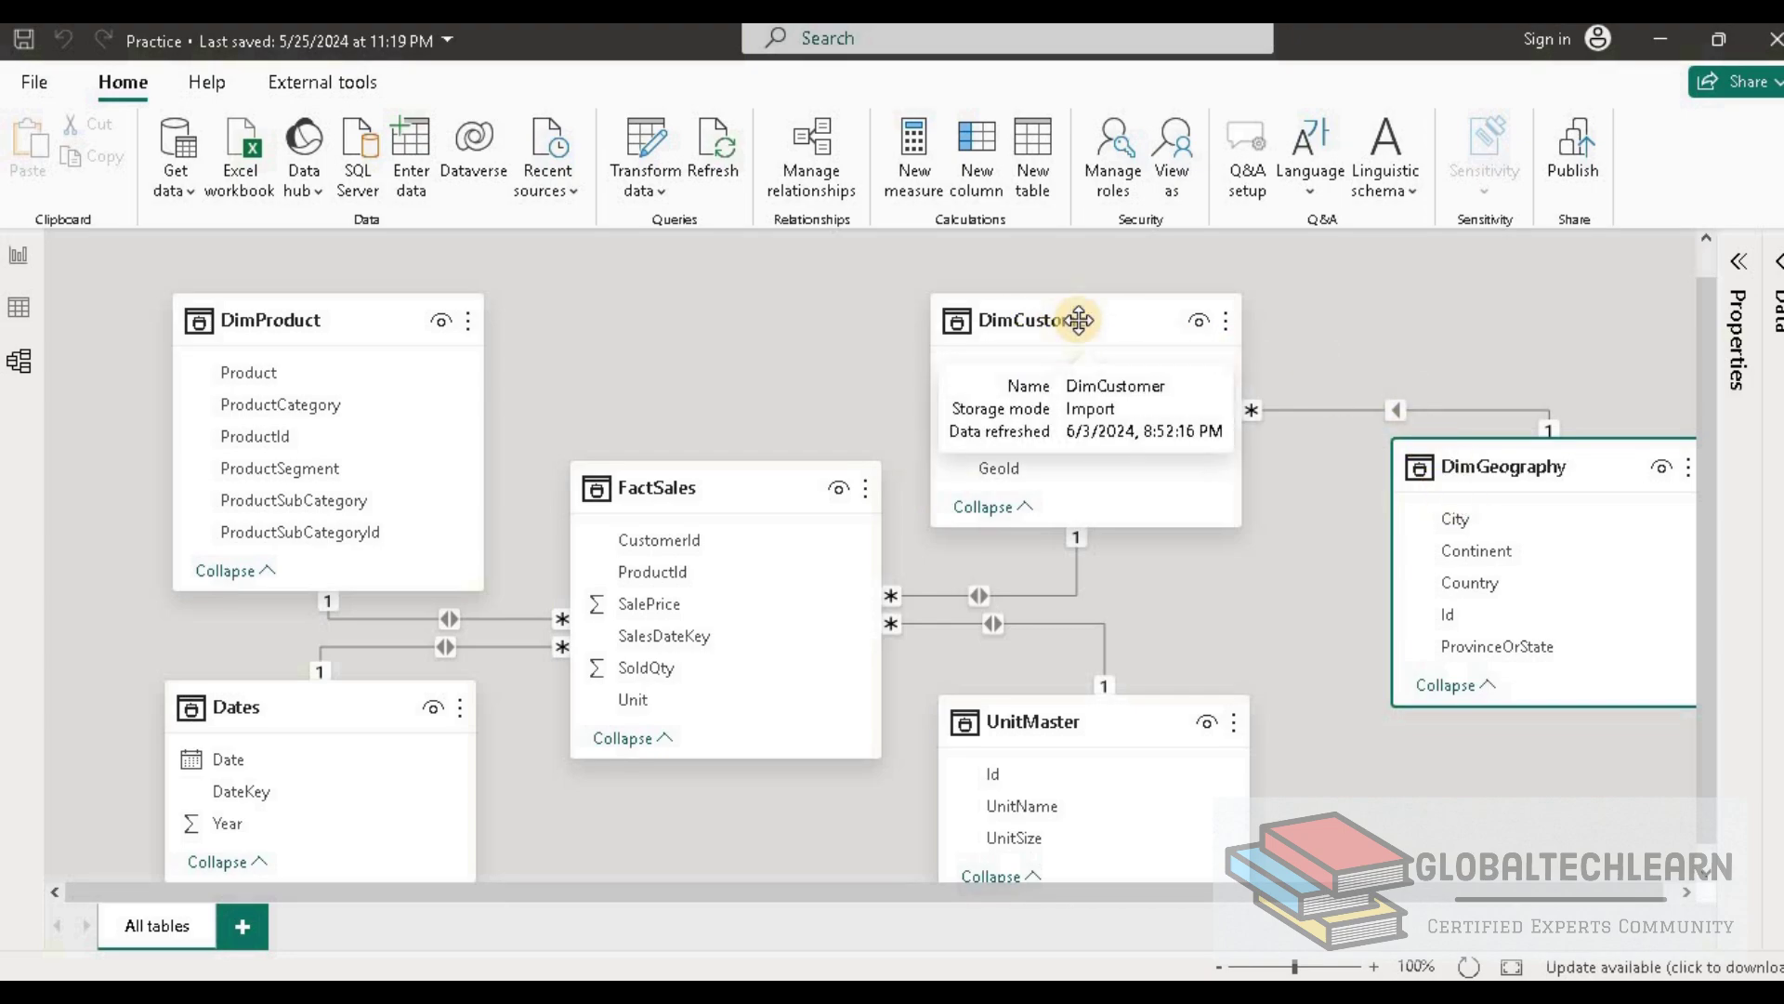
Remove the DimGeography table with Delete from model and confirm the prompt
{"action": "mouse_move", "coordinate": [1528, 470]}
{"action": "right_click", "coordinate": [1464, 459]}
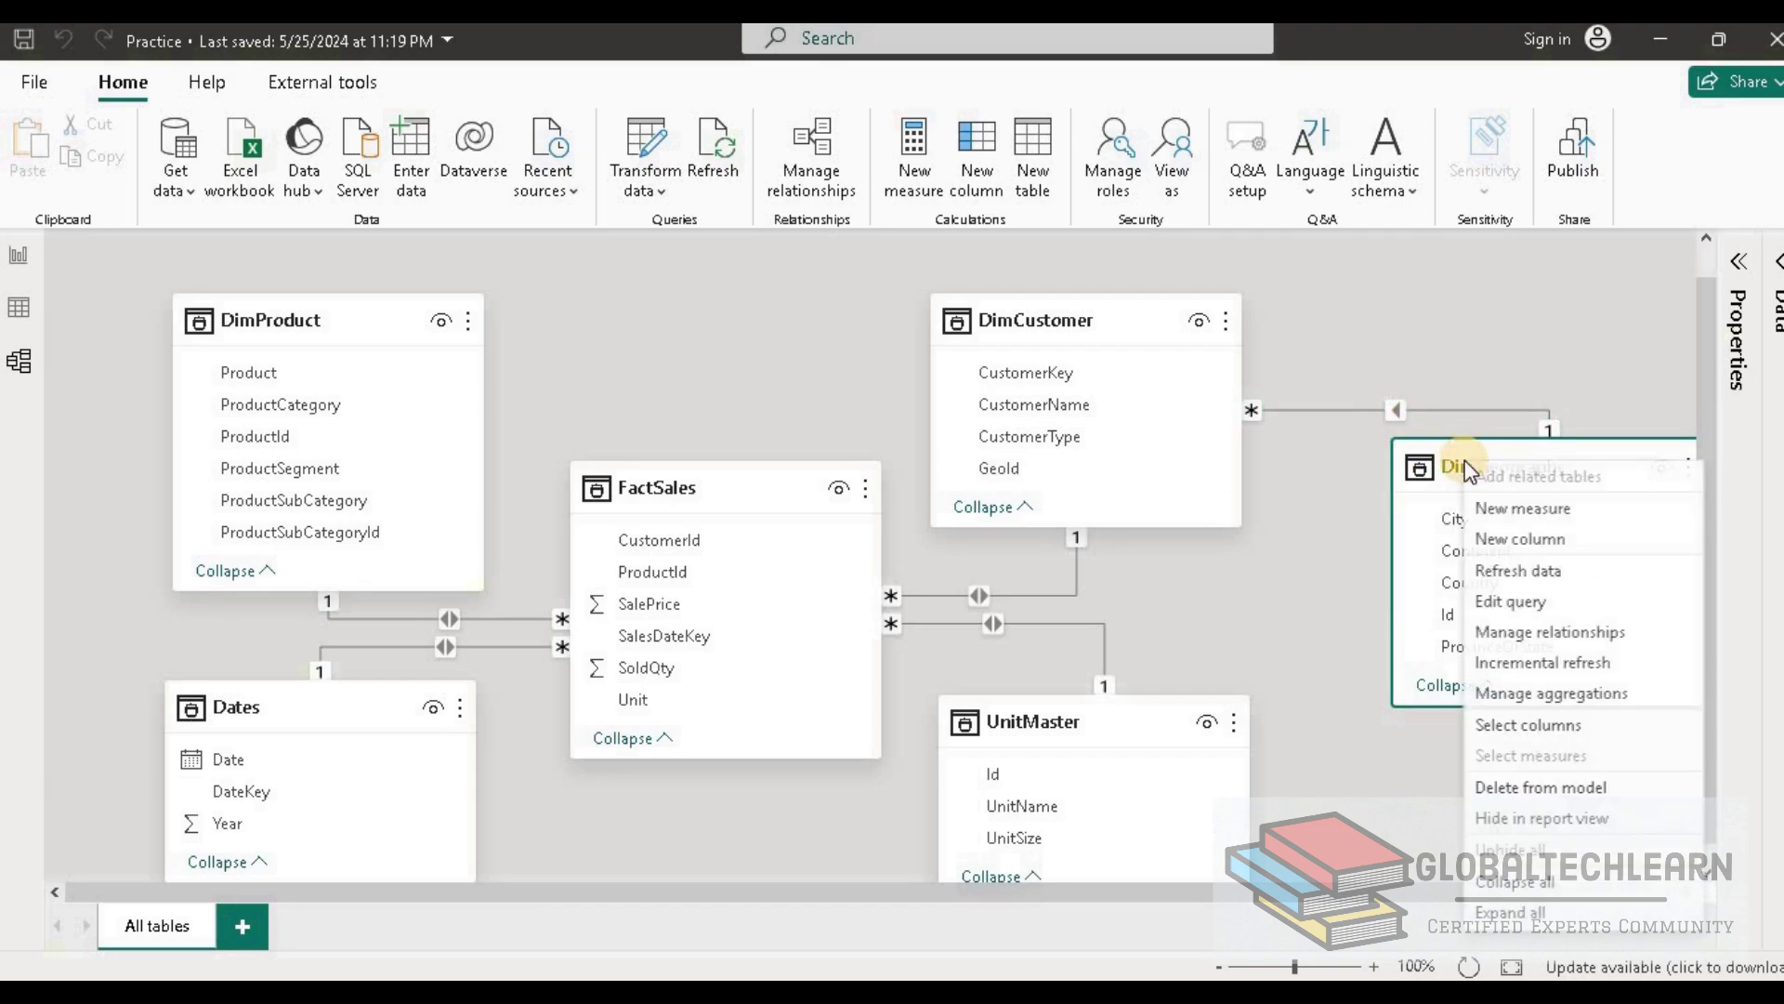
{"action": "left_click", "coordinate": [1524, 789]}
{"action": "left_click", "coordinate": [1050, 565]}
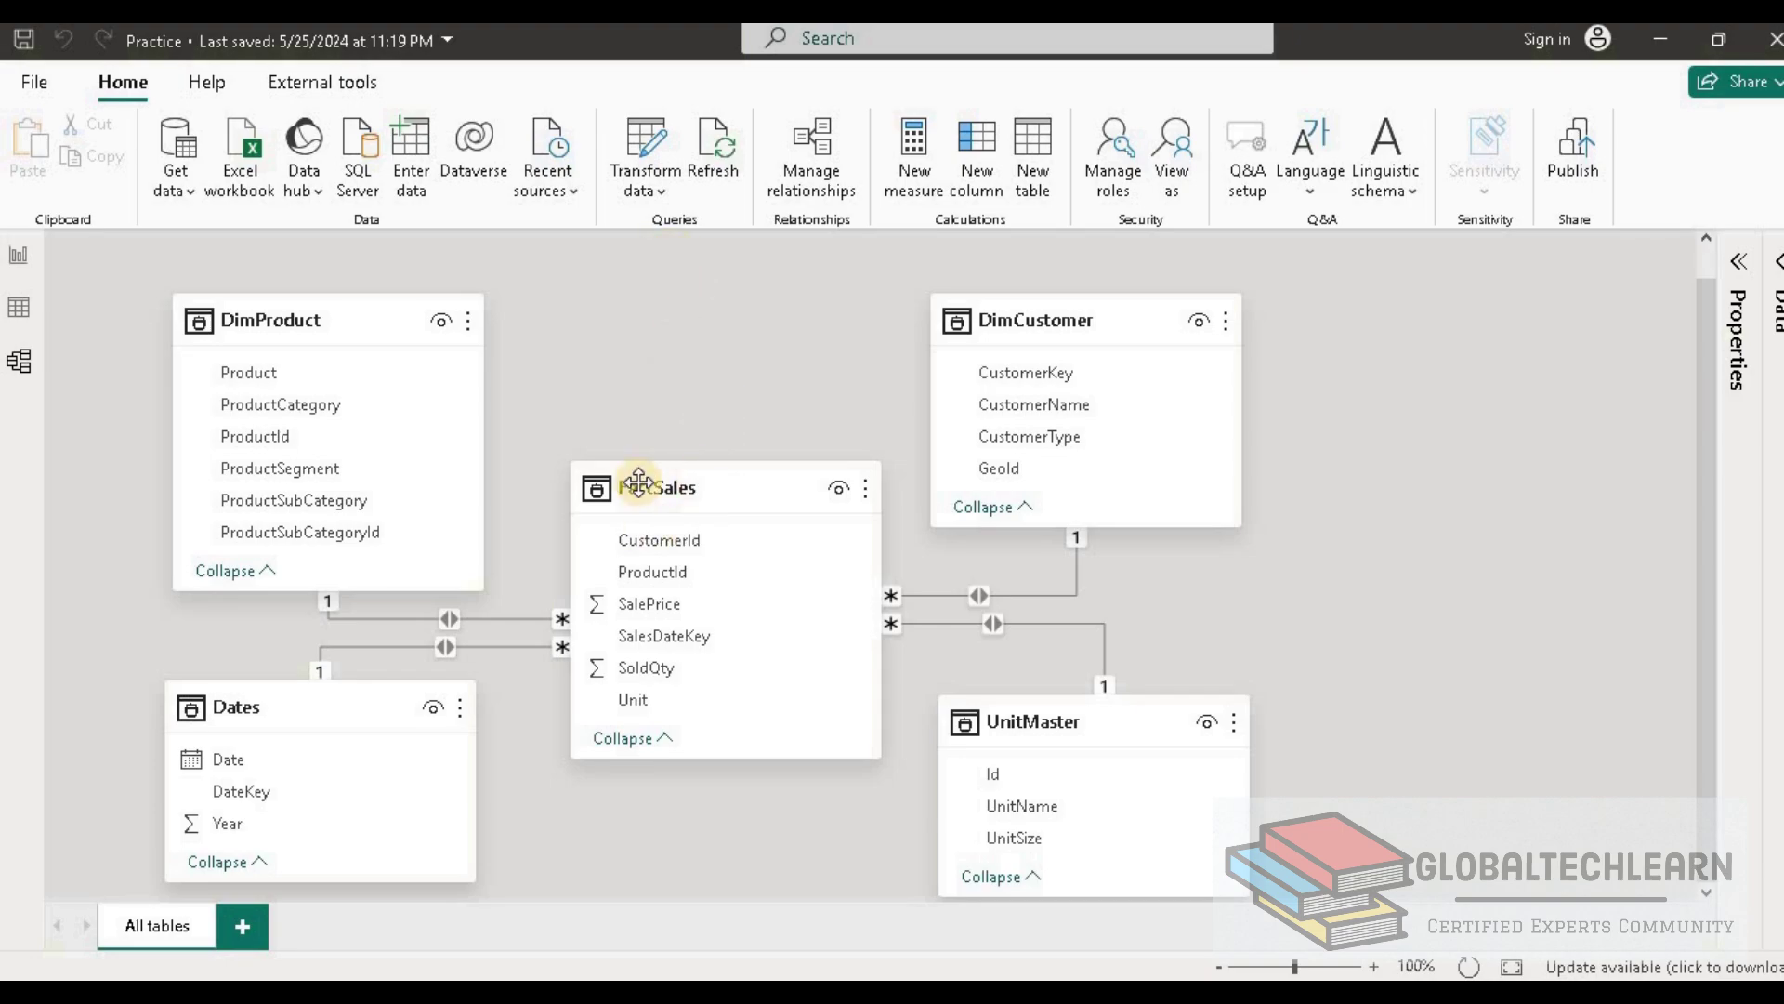
Open Power Query Editor via Transform data, preview DimProduct, then return to FactSales
{"action": "left_click", "coordinate": [655, 193]}
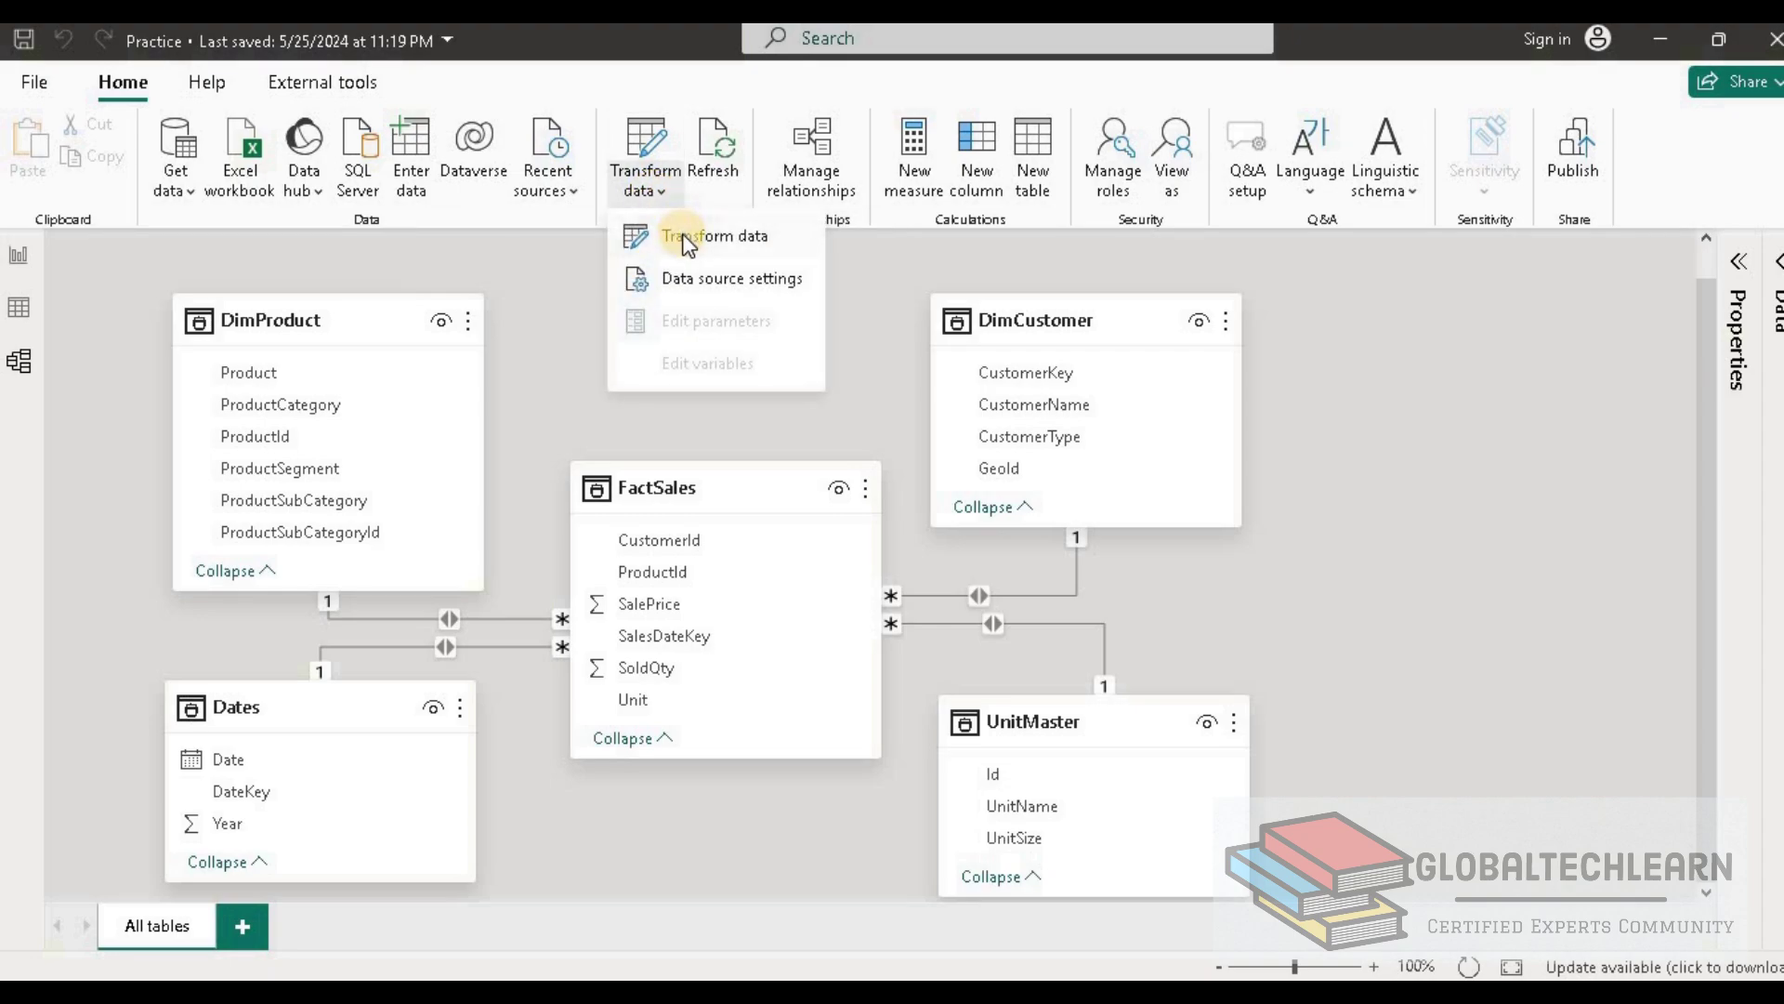
{"action": "left_click", "coordinate": [686, 238]}
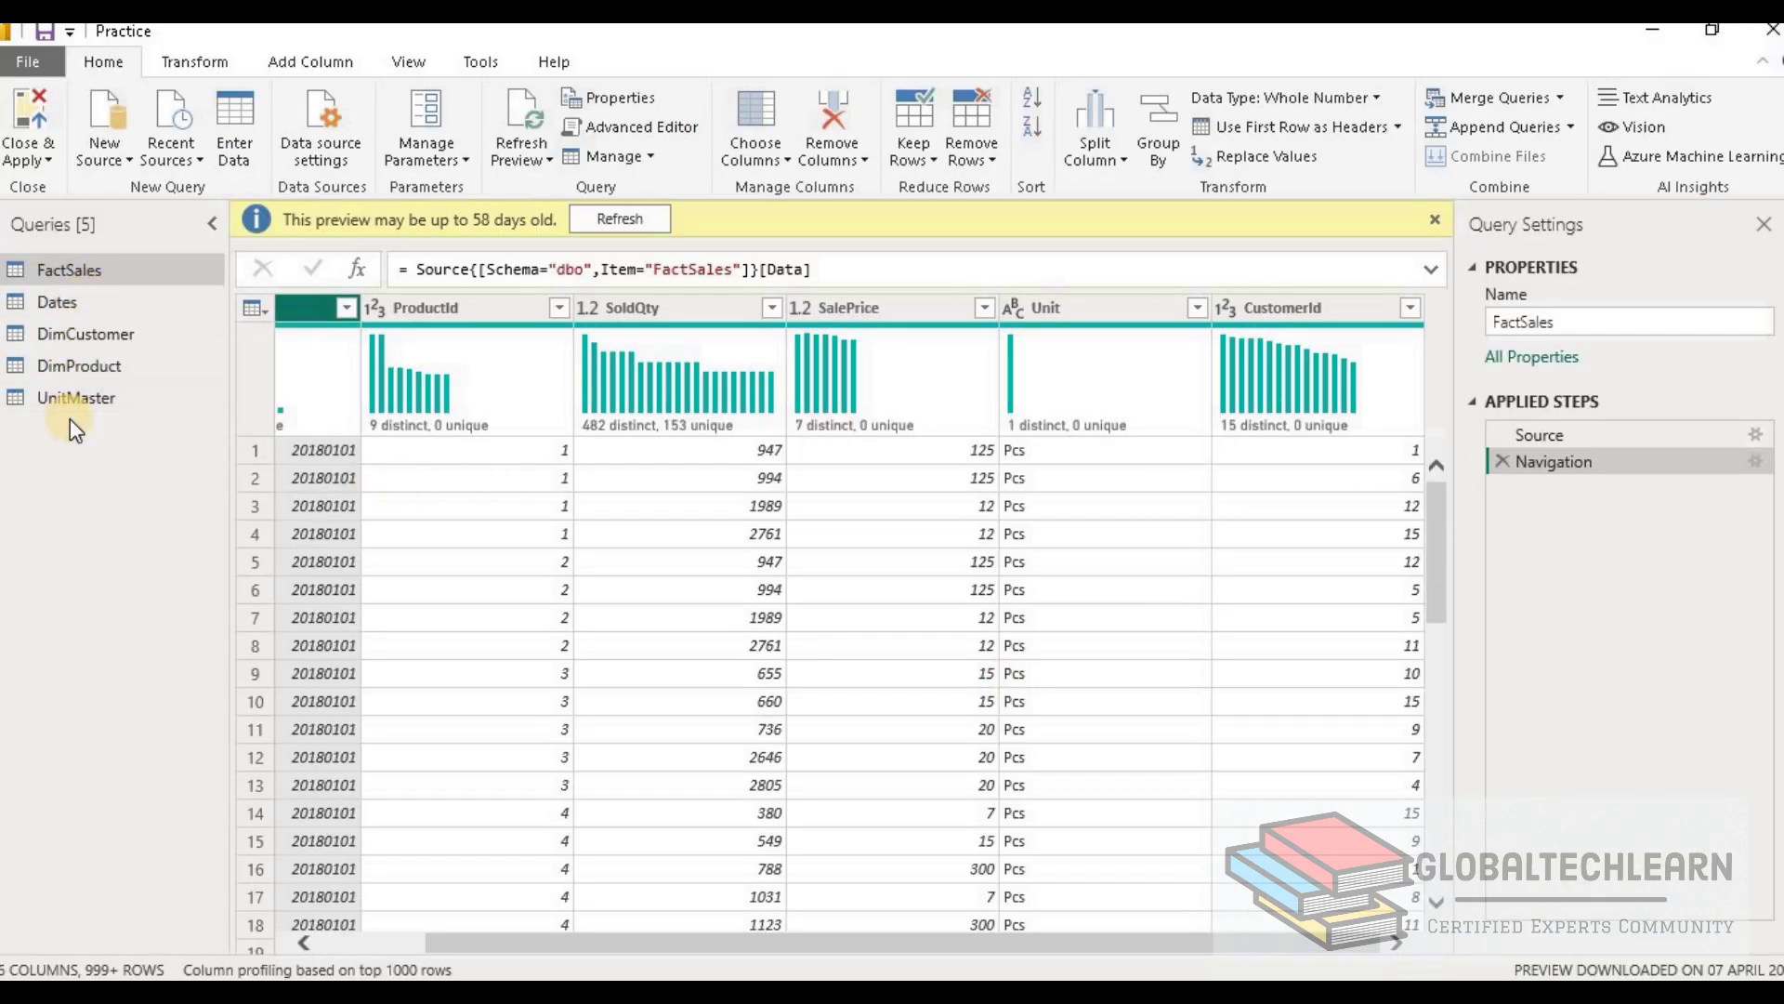
{"action": "mouse_move", "coordinate": [336, 367]}
{"action": "left_click", "coordinate": [87, 375]}
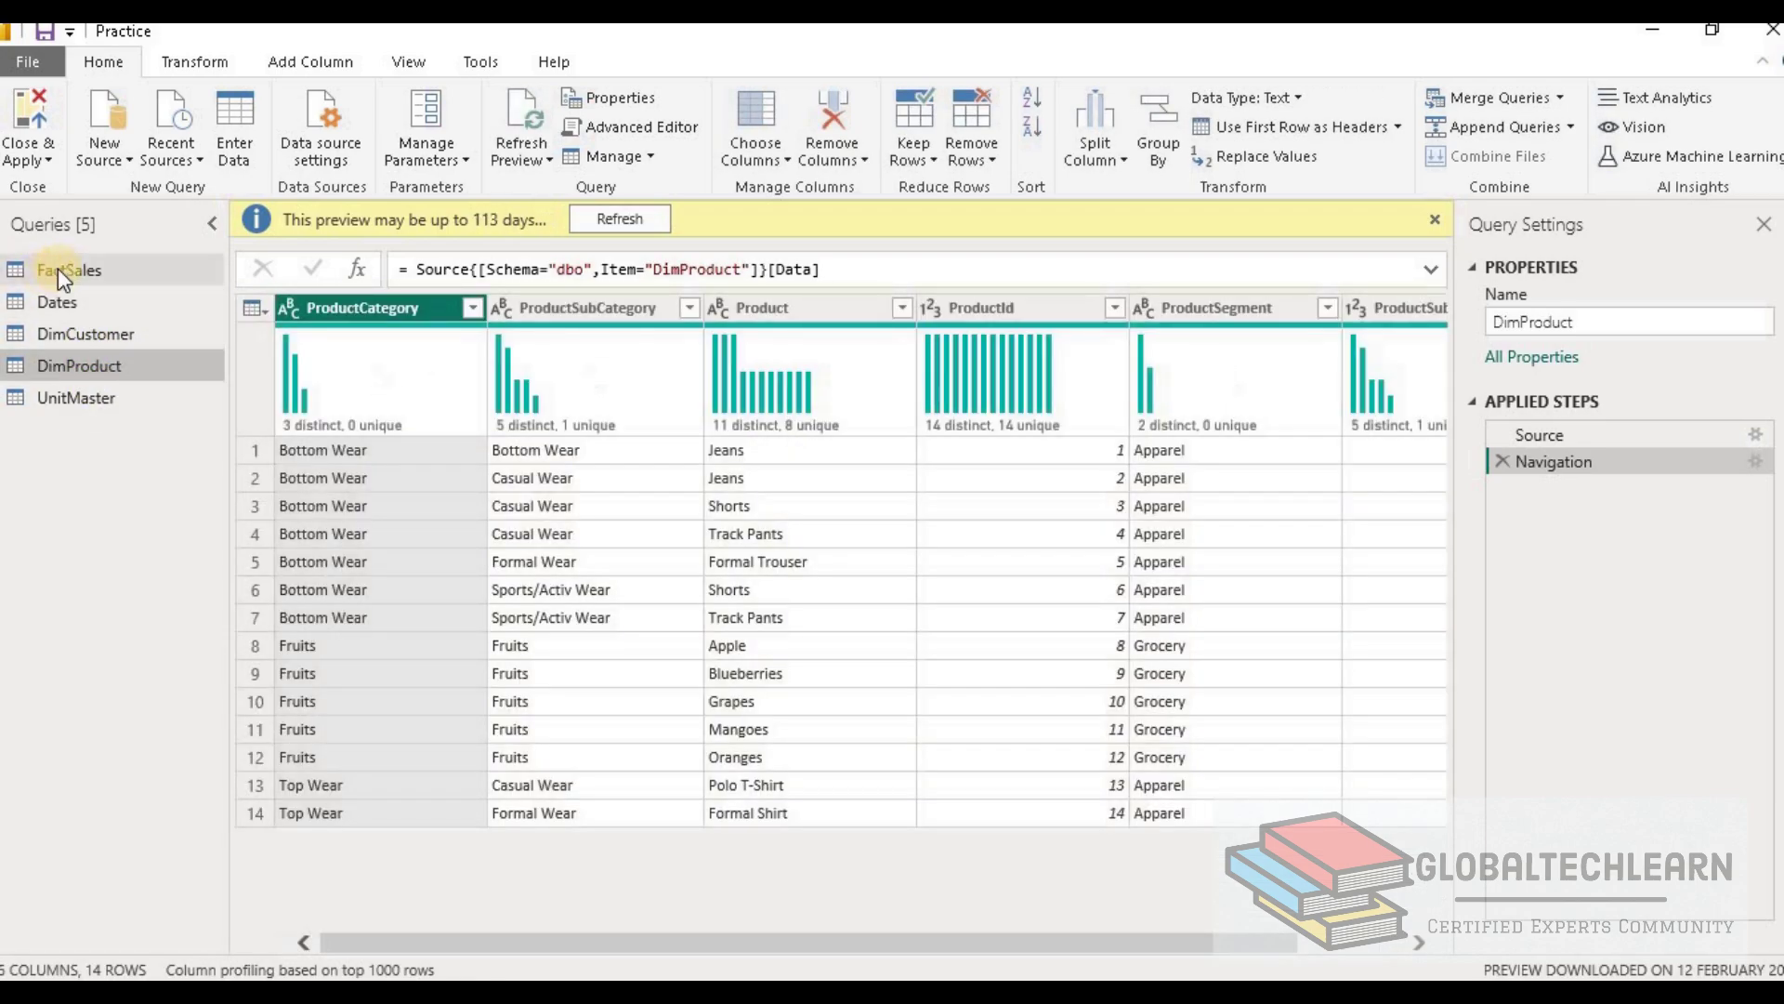
{"action": "left_click", "coordinate": [61, 266]}
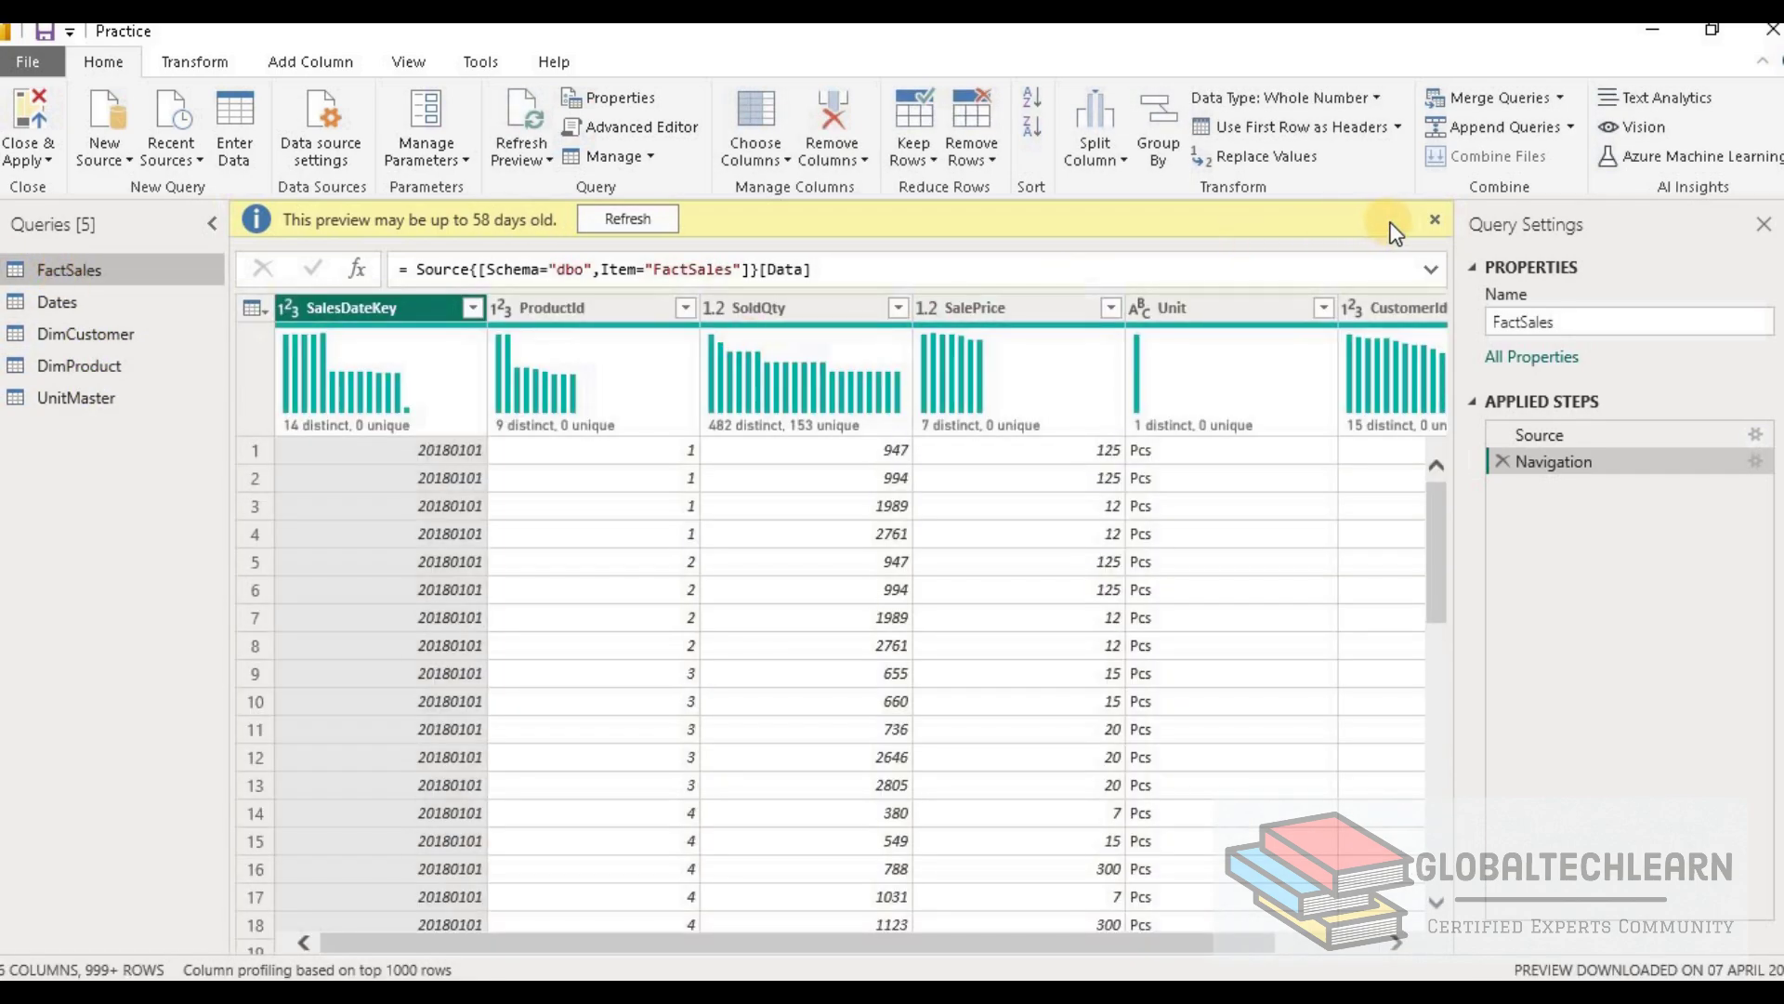
Merge DimProduct into FactSales on ProductId in both tables using a Left Outer join
{"action": "left_click", "coordinate": [1542, 97]}
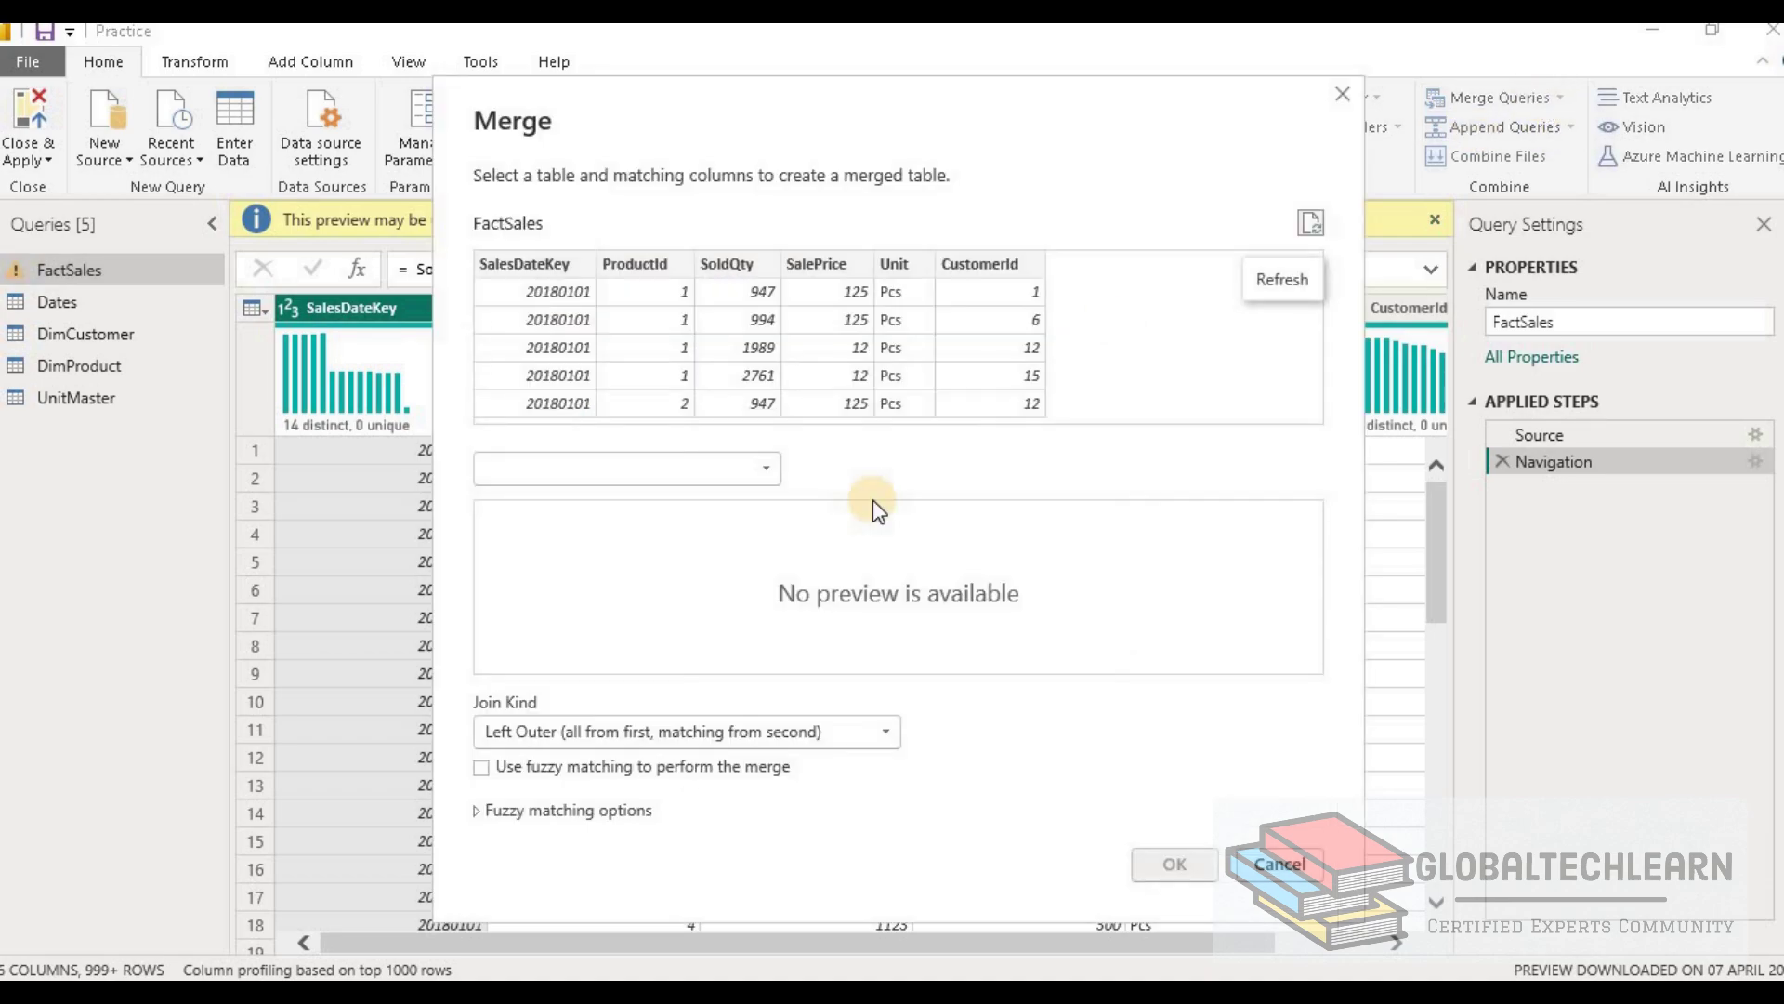
{"action": "left_click", "coordinate": [771, 470]}
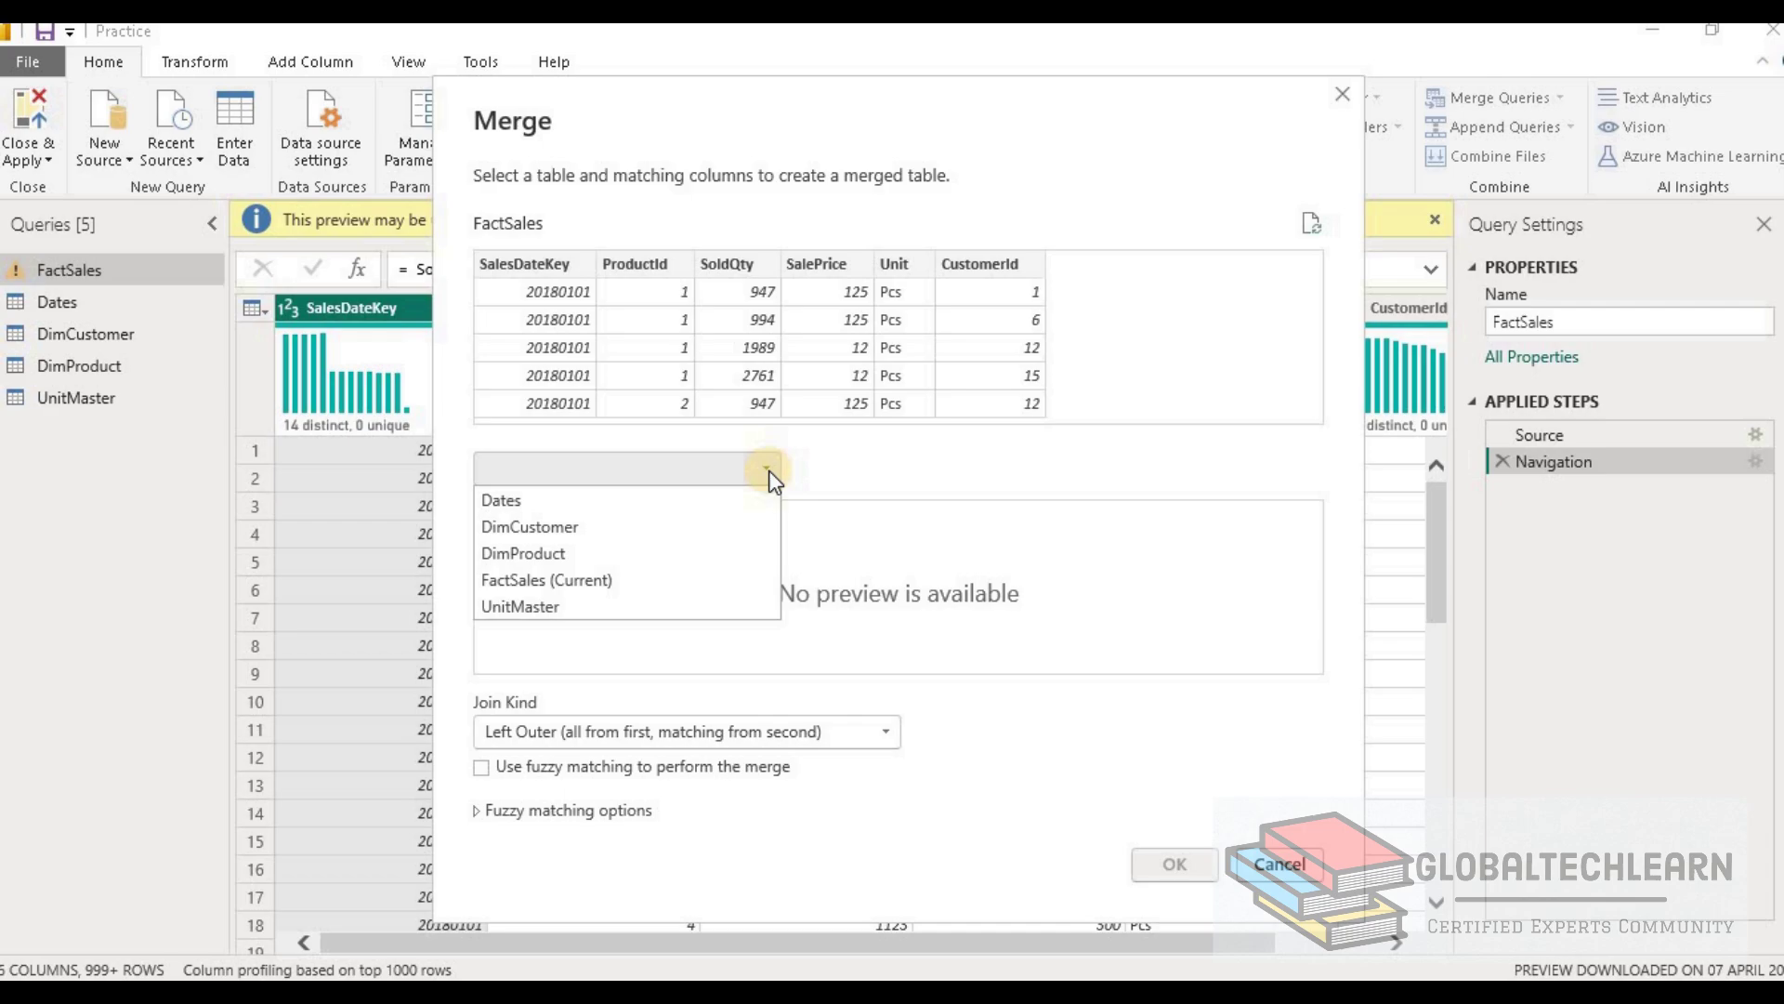
{"action": "left_click", "coordinate": [591, 555]}
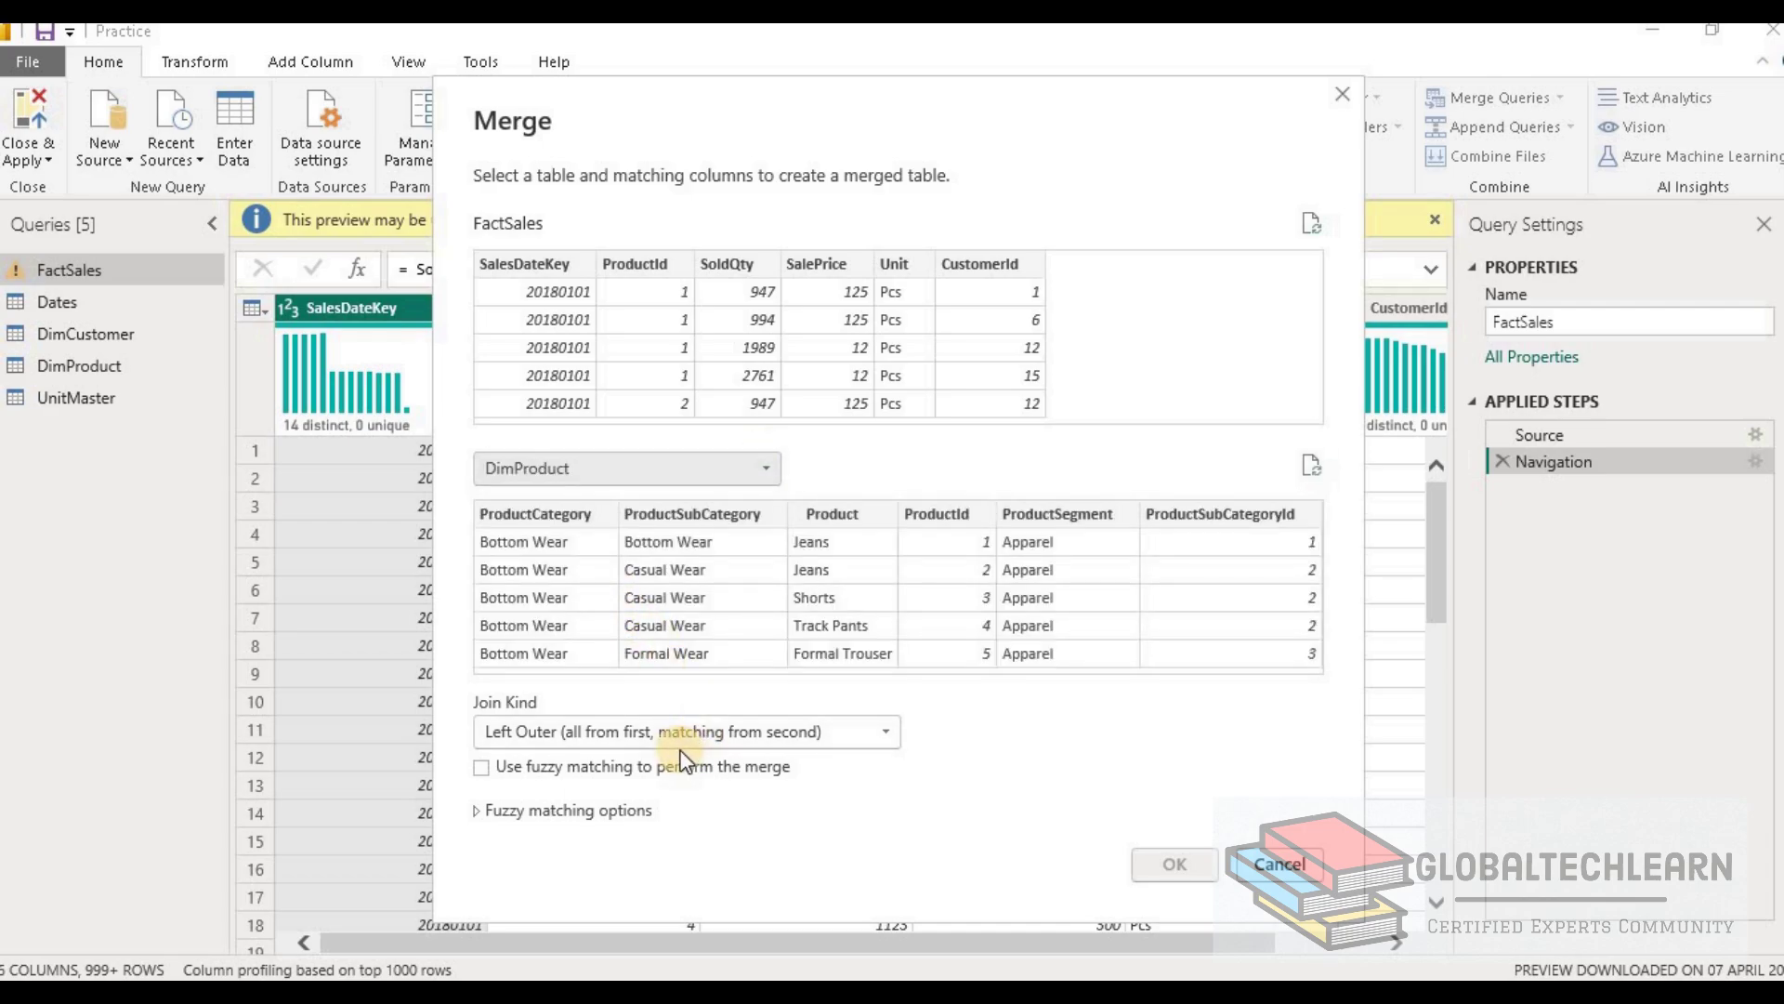
{"action": "left_click", "coordinate": [660, 267]}
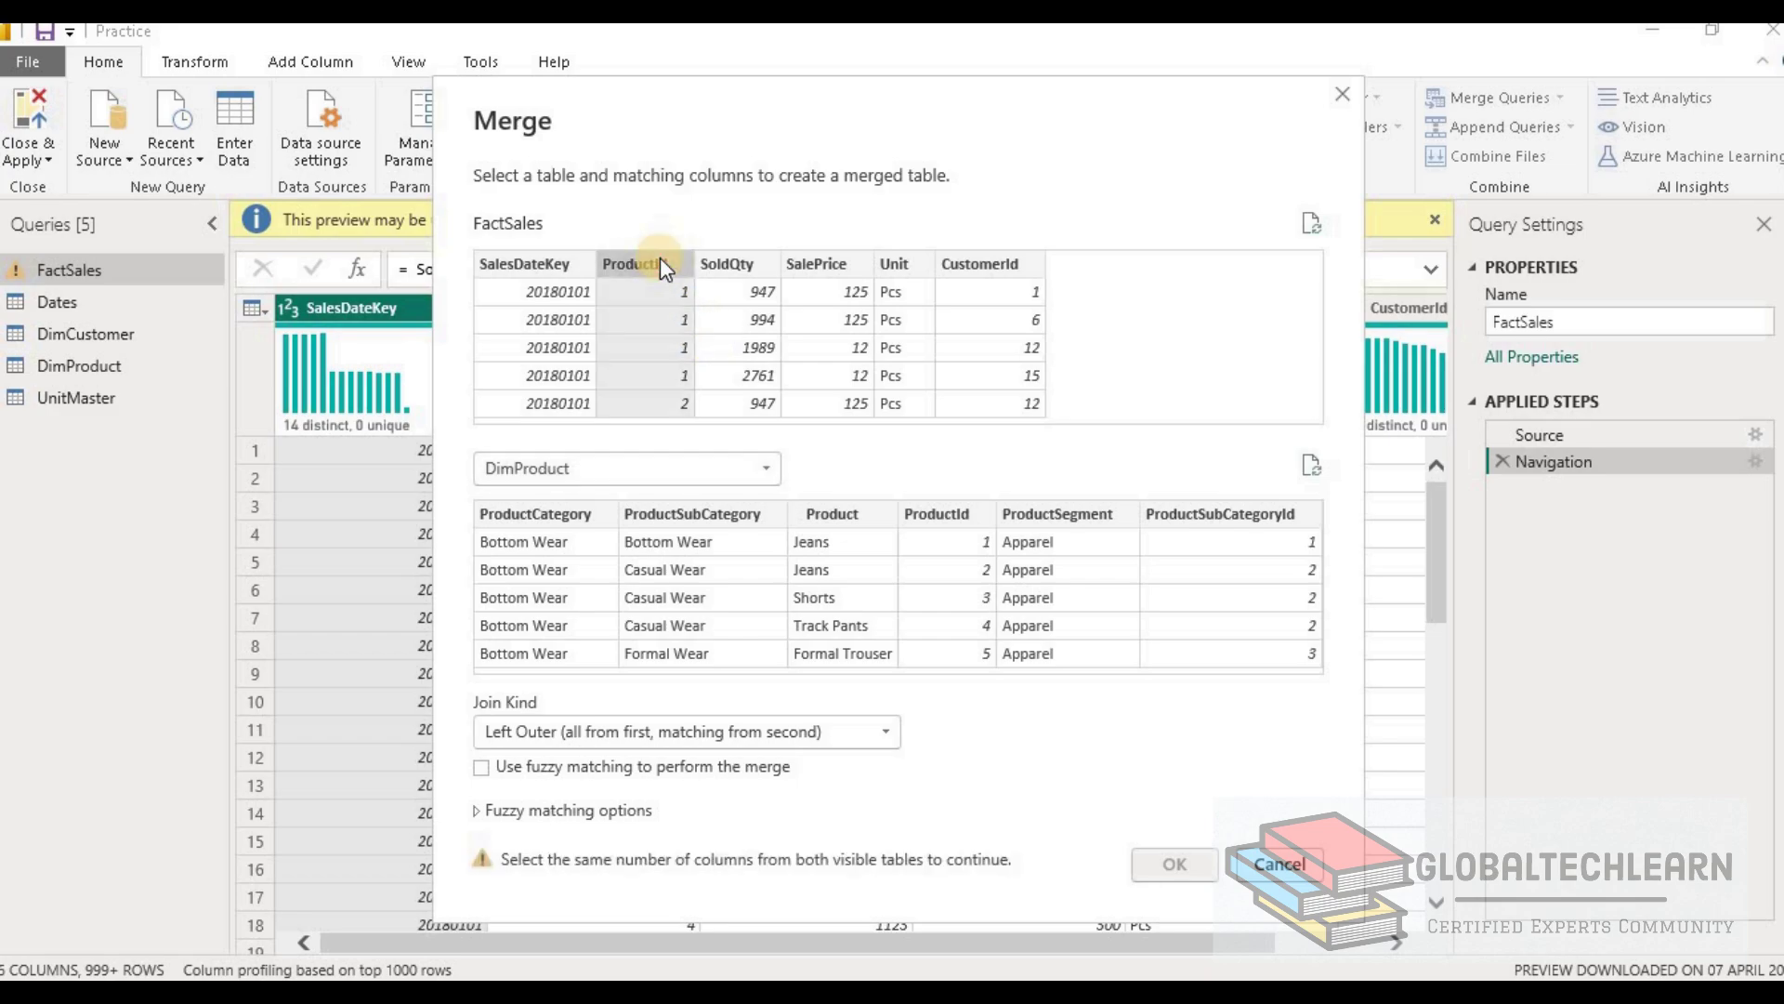
{"action": "left_click", "coordinate": [940, 516]}
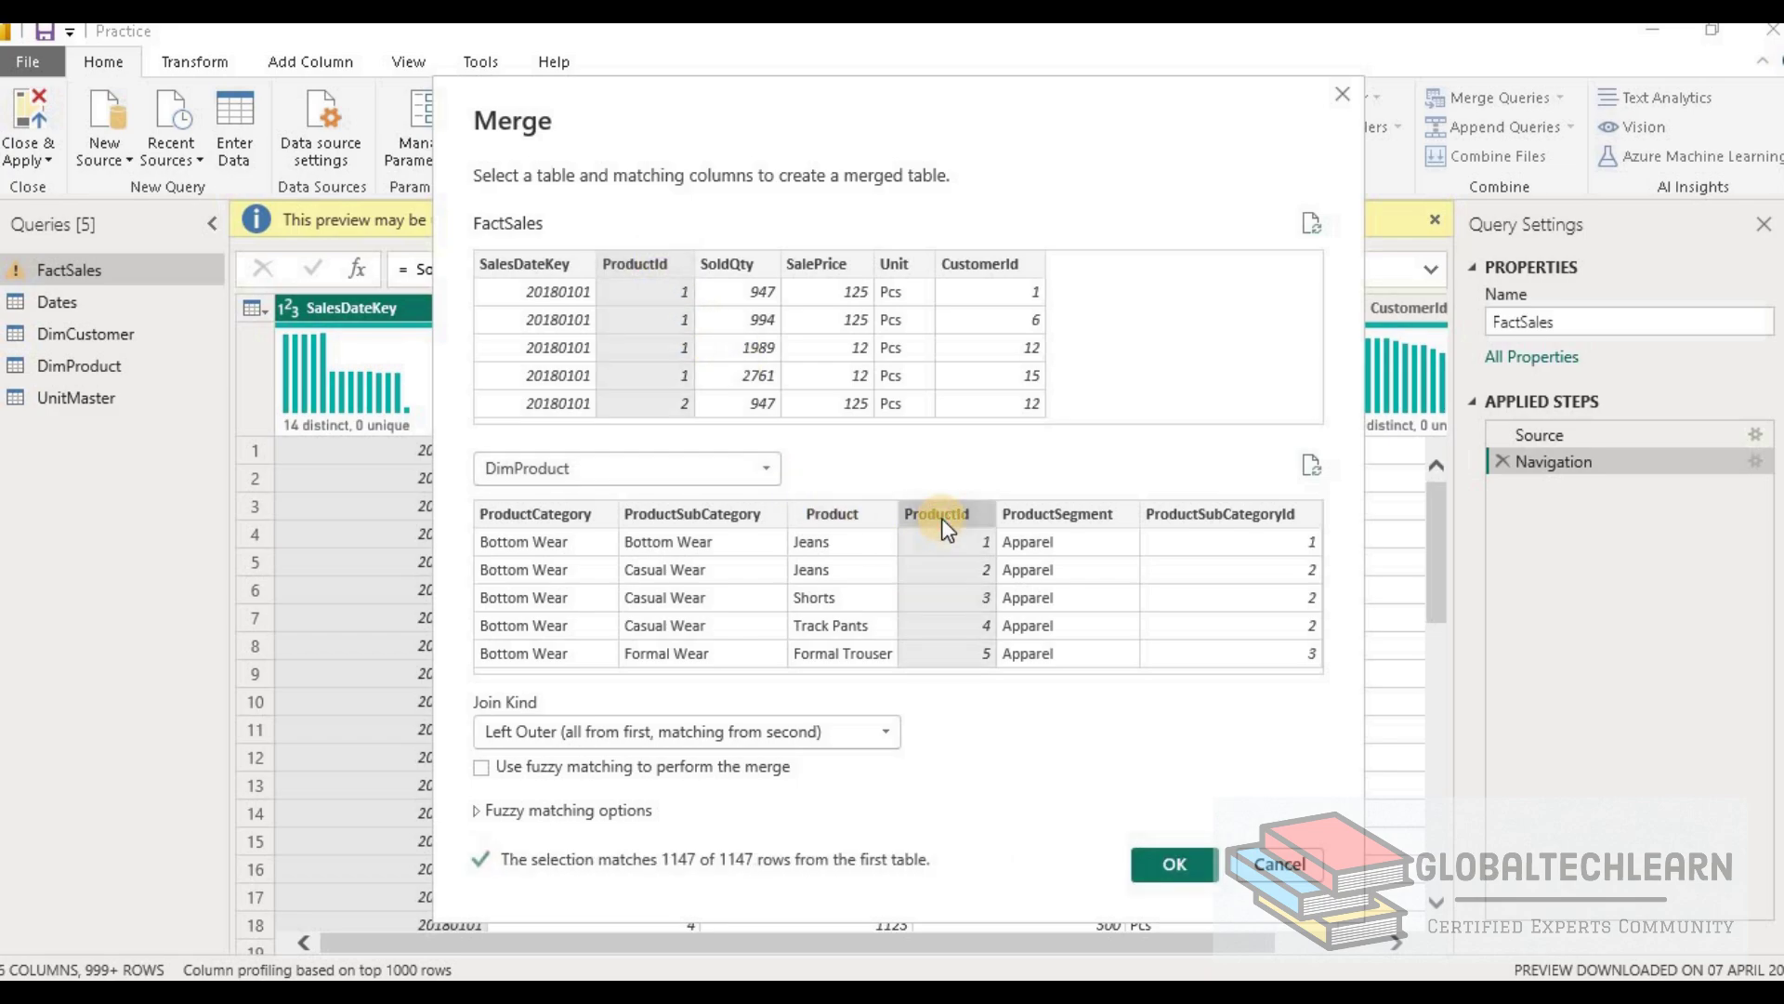
{"action": "left_click", "coordinate": [1174, 863]}
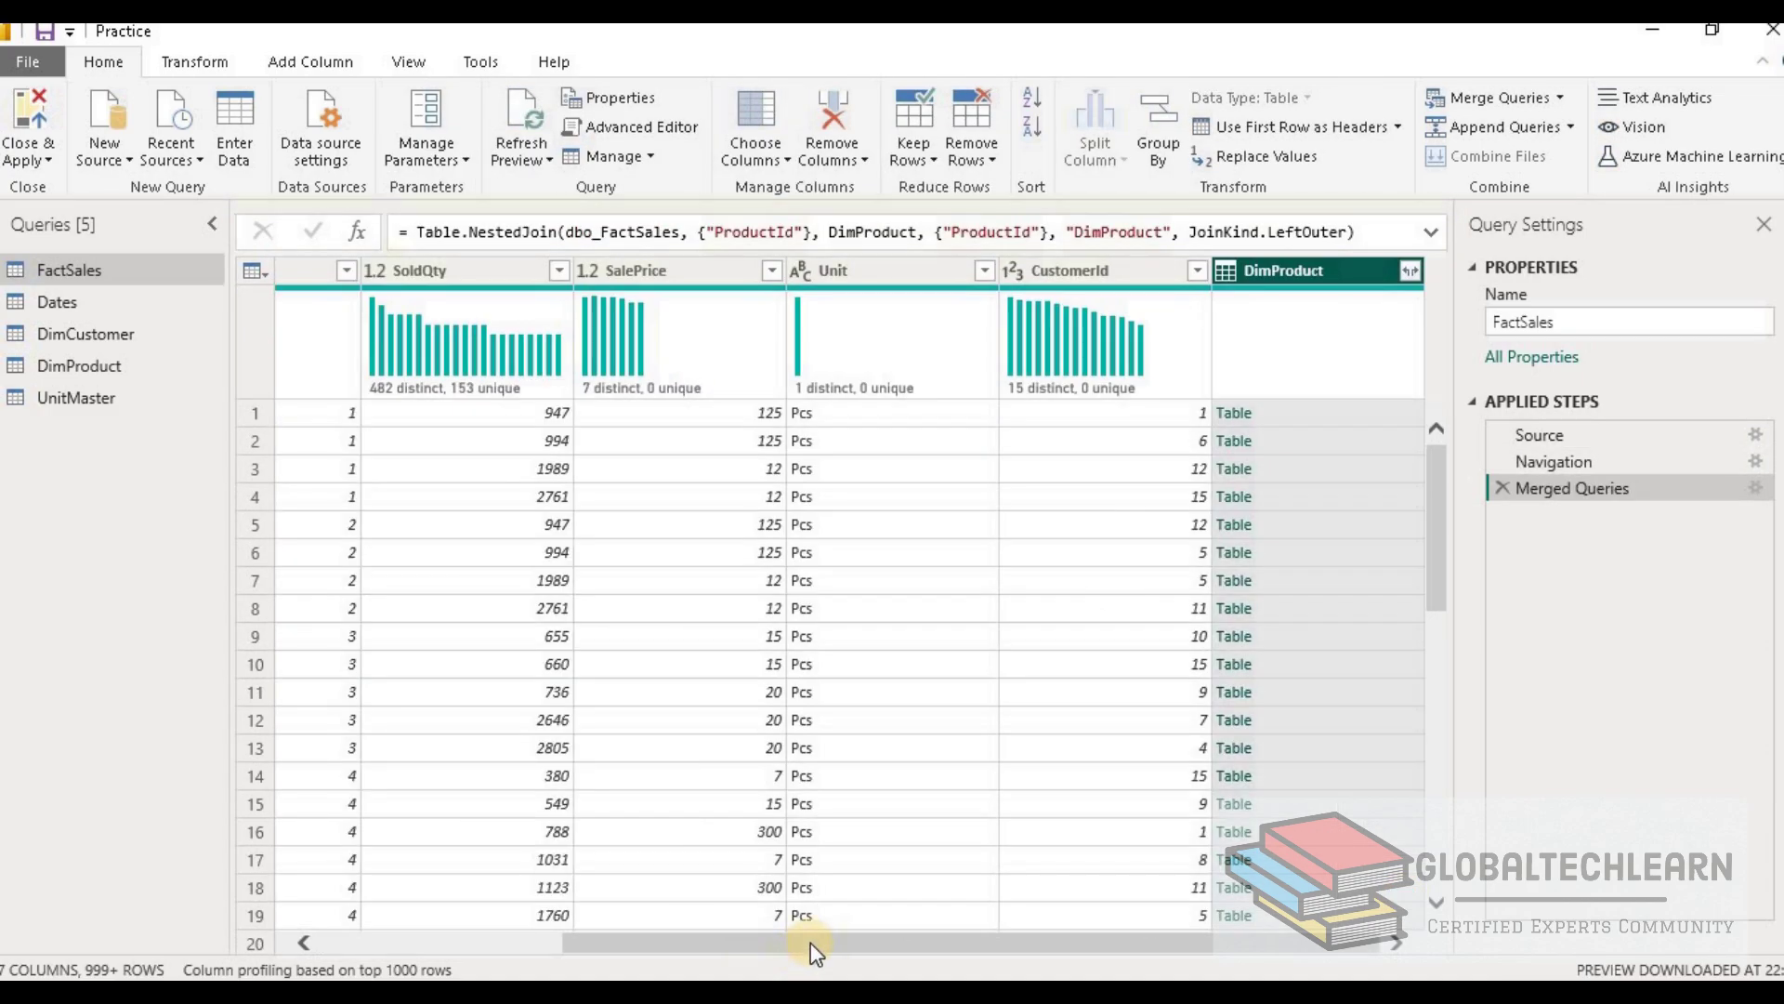
{"action": "left_click_drag", "start_coordinate": [810, 942], "coordinate": [607, 757]}
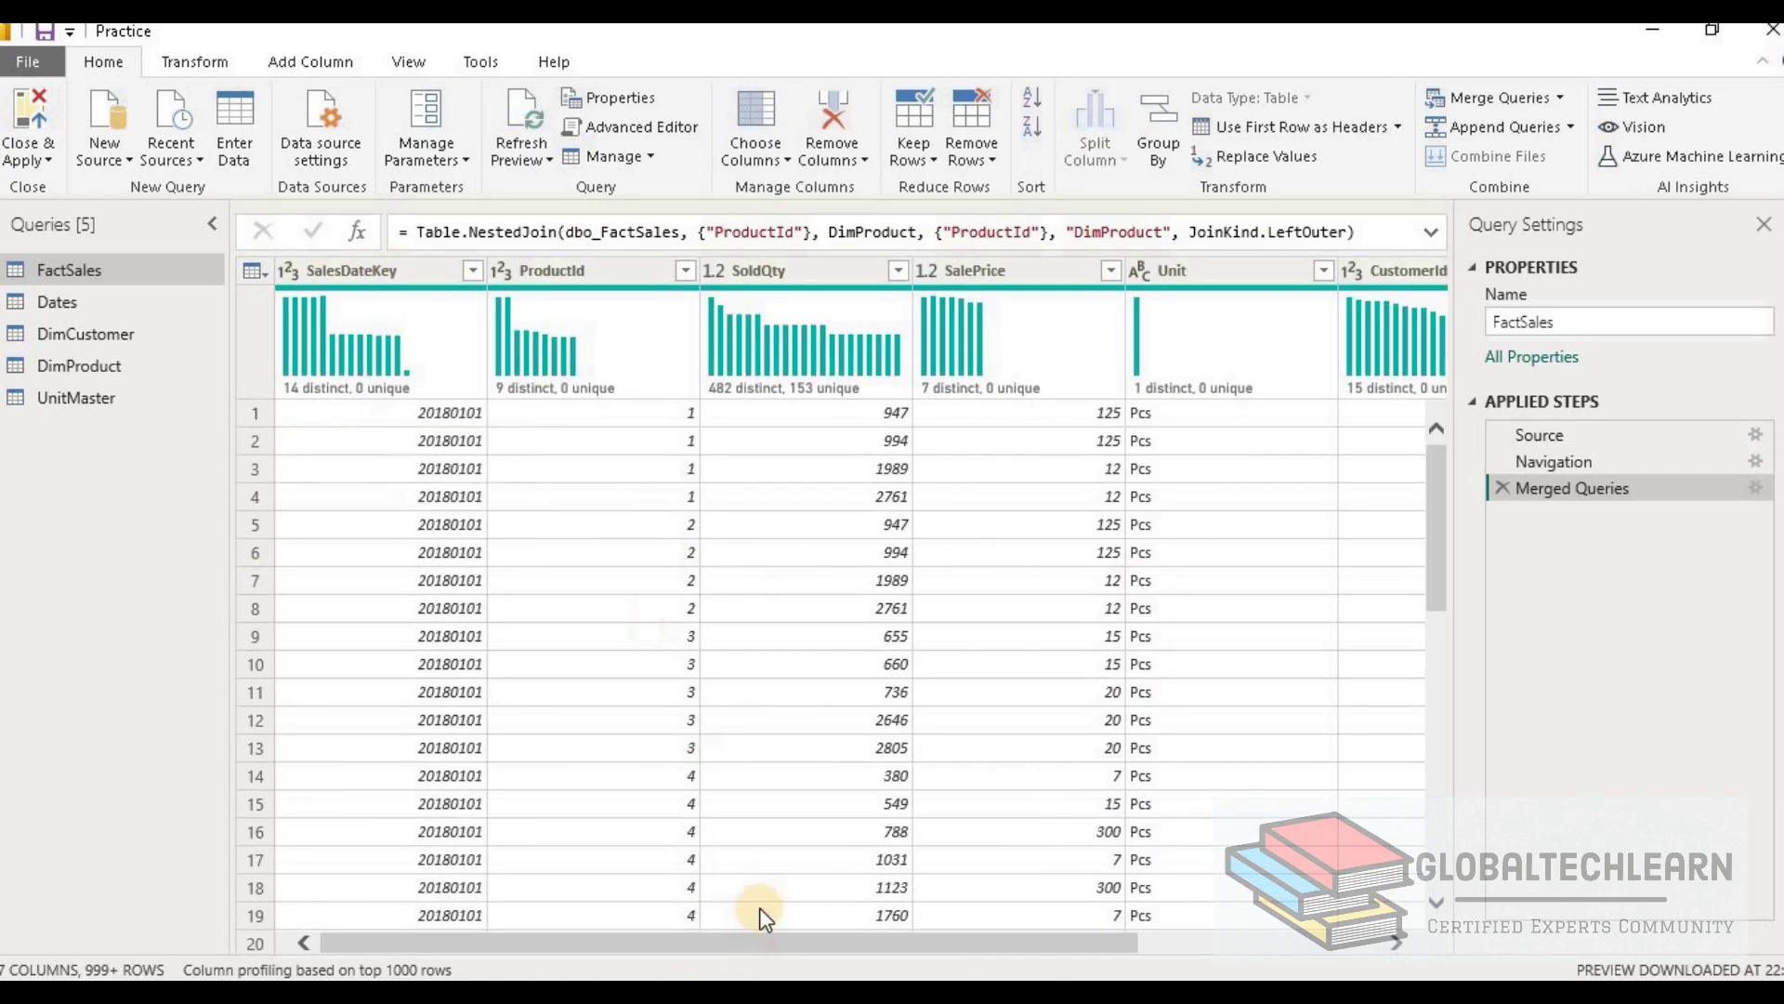
{"action": "left_click_drag", "start_coordinate": [862, 956], "coordinate": [1063, 944]}
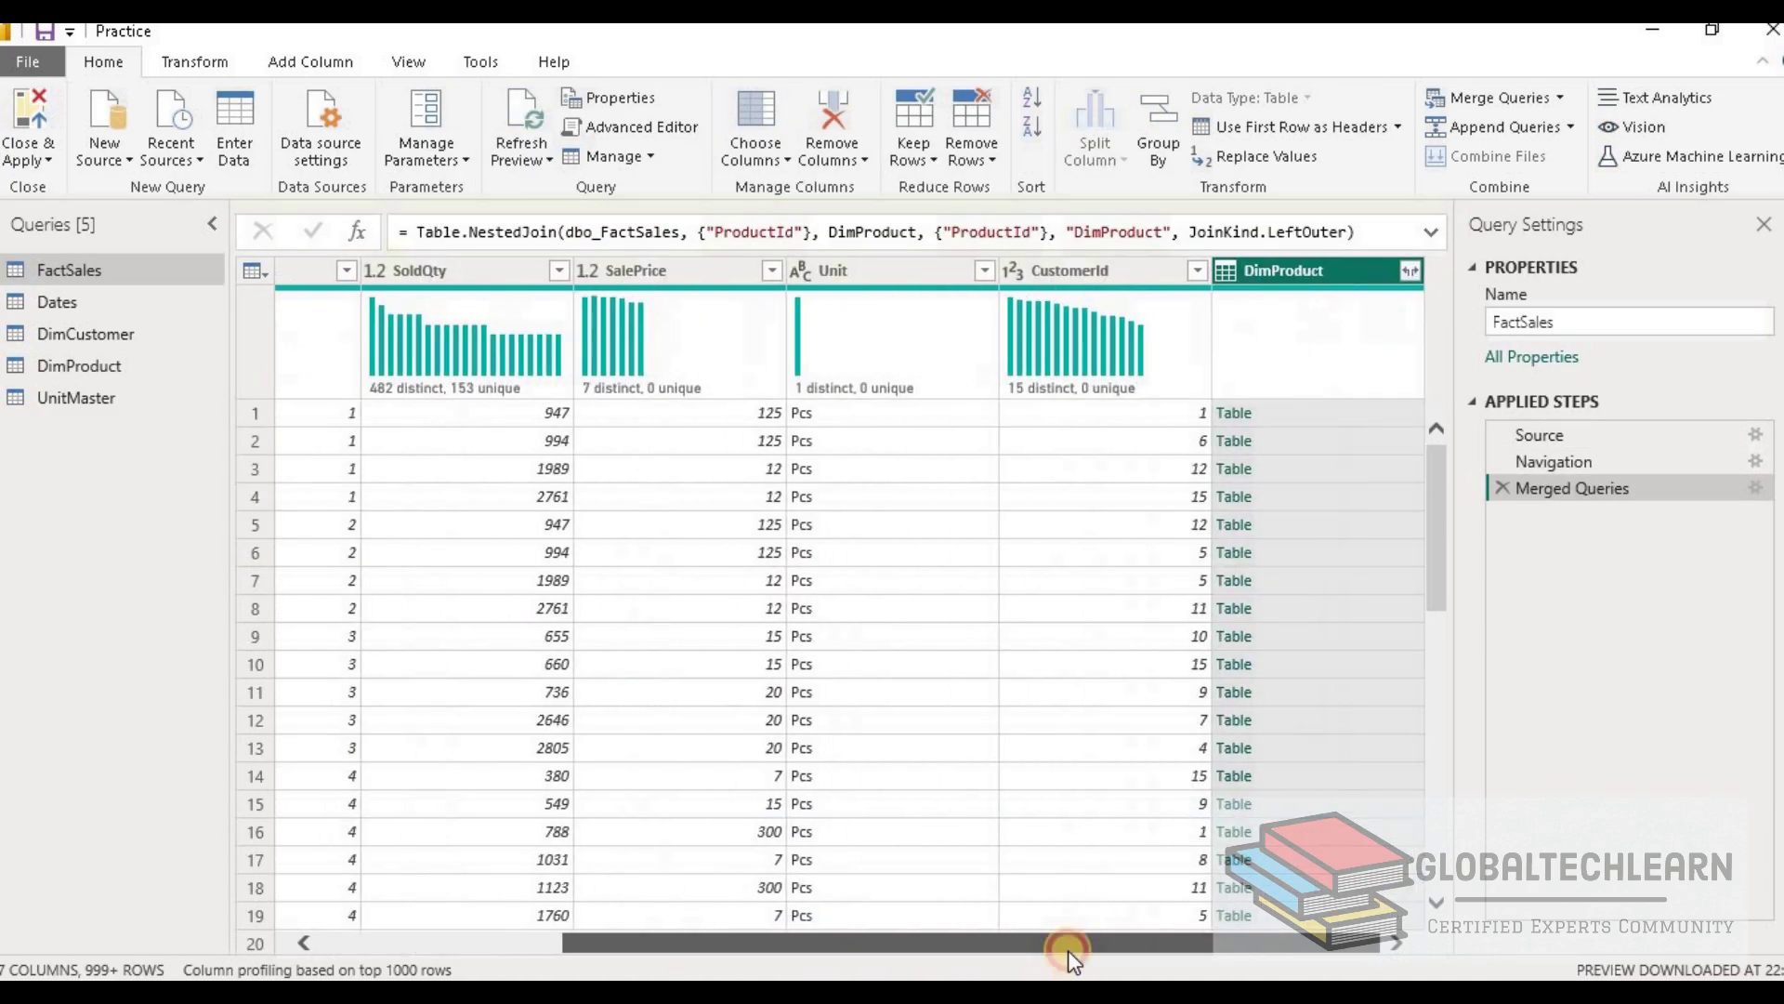
{"action": "left_click", "coordinate": [1413, 269]}
{"action": "left_click", "coordinate": [1260, 627]}
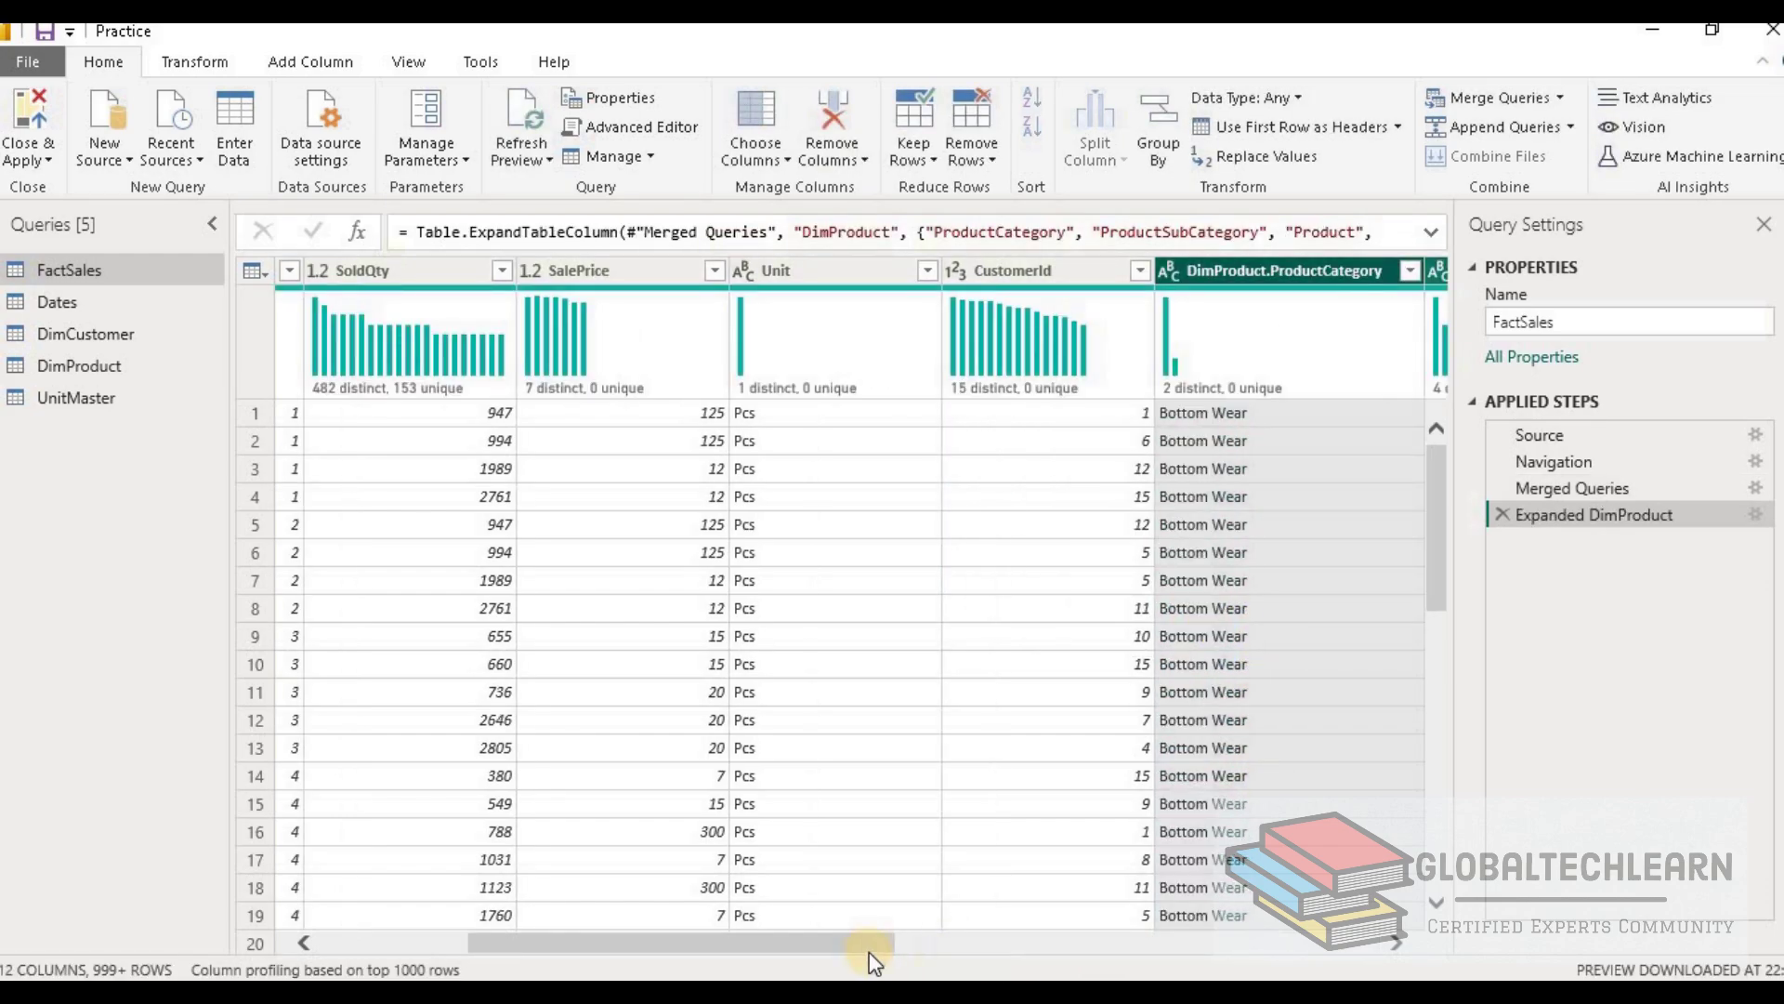
{"action": "left_click_drag", "start_coordinate": [858, 954], "coordinate": [1278, 966]}
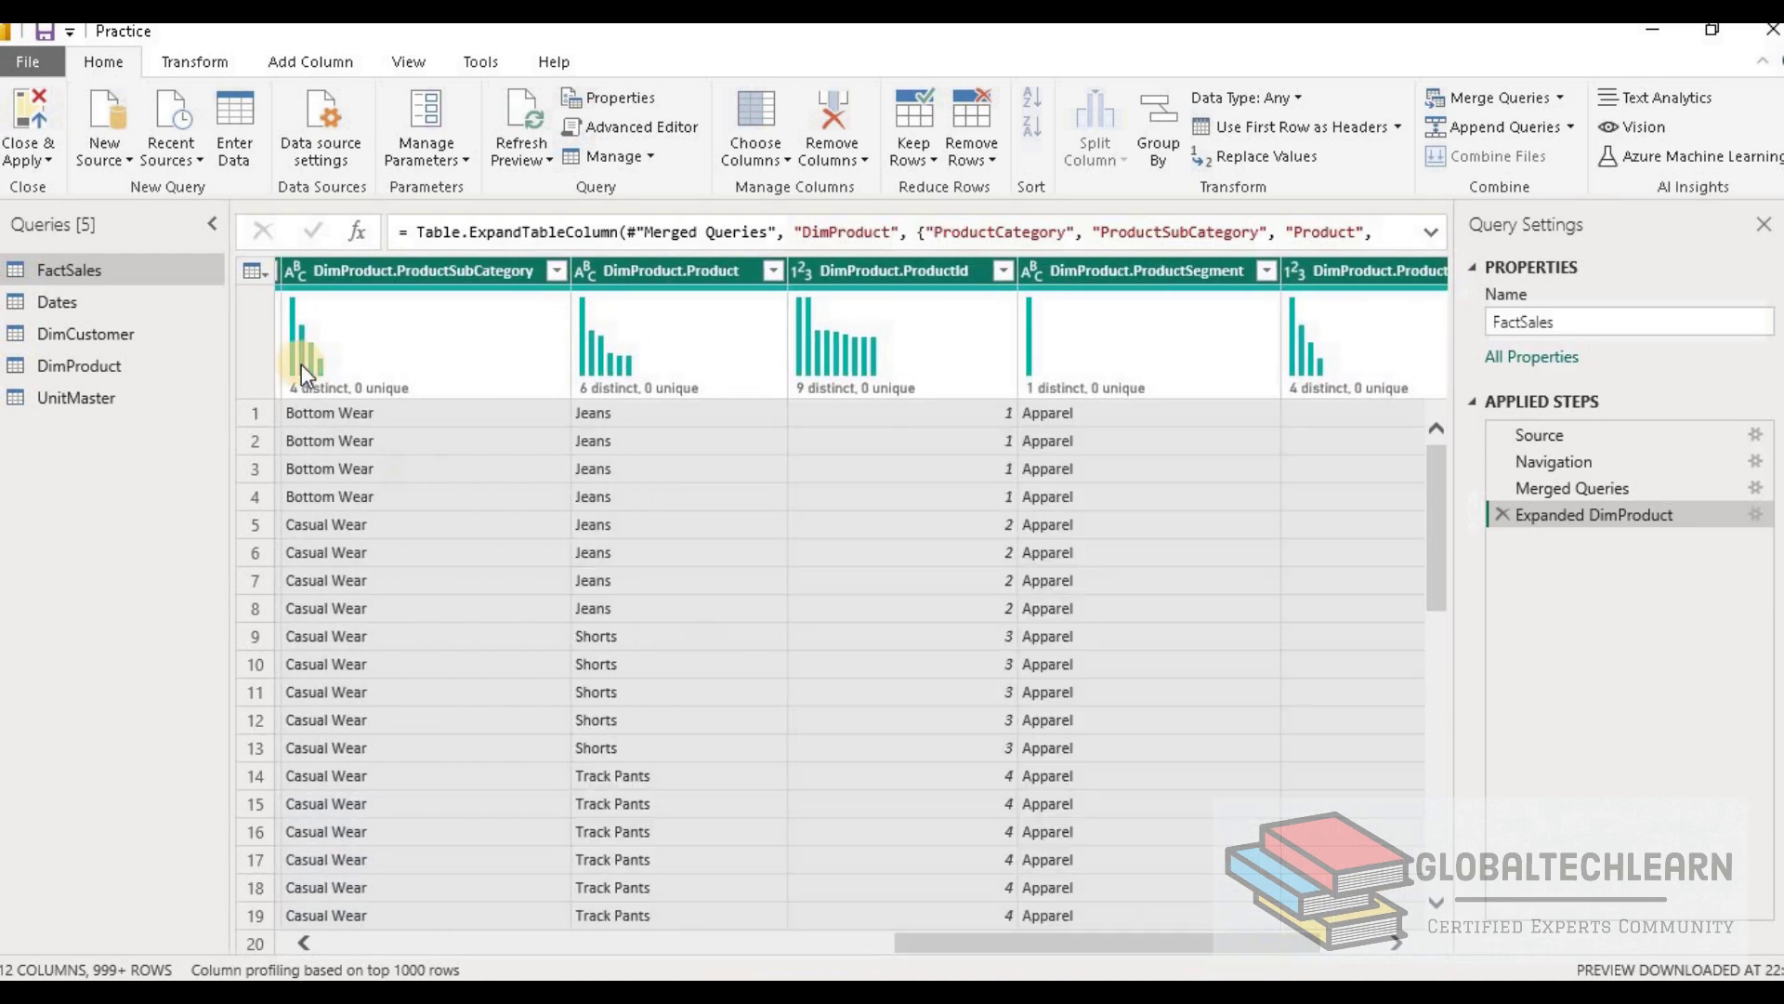
{"action": "left_click", "coordinate": [86, 277]}
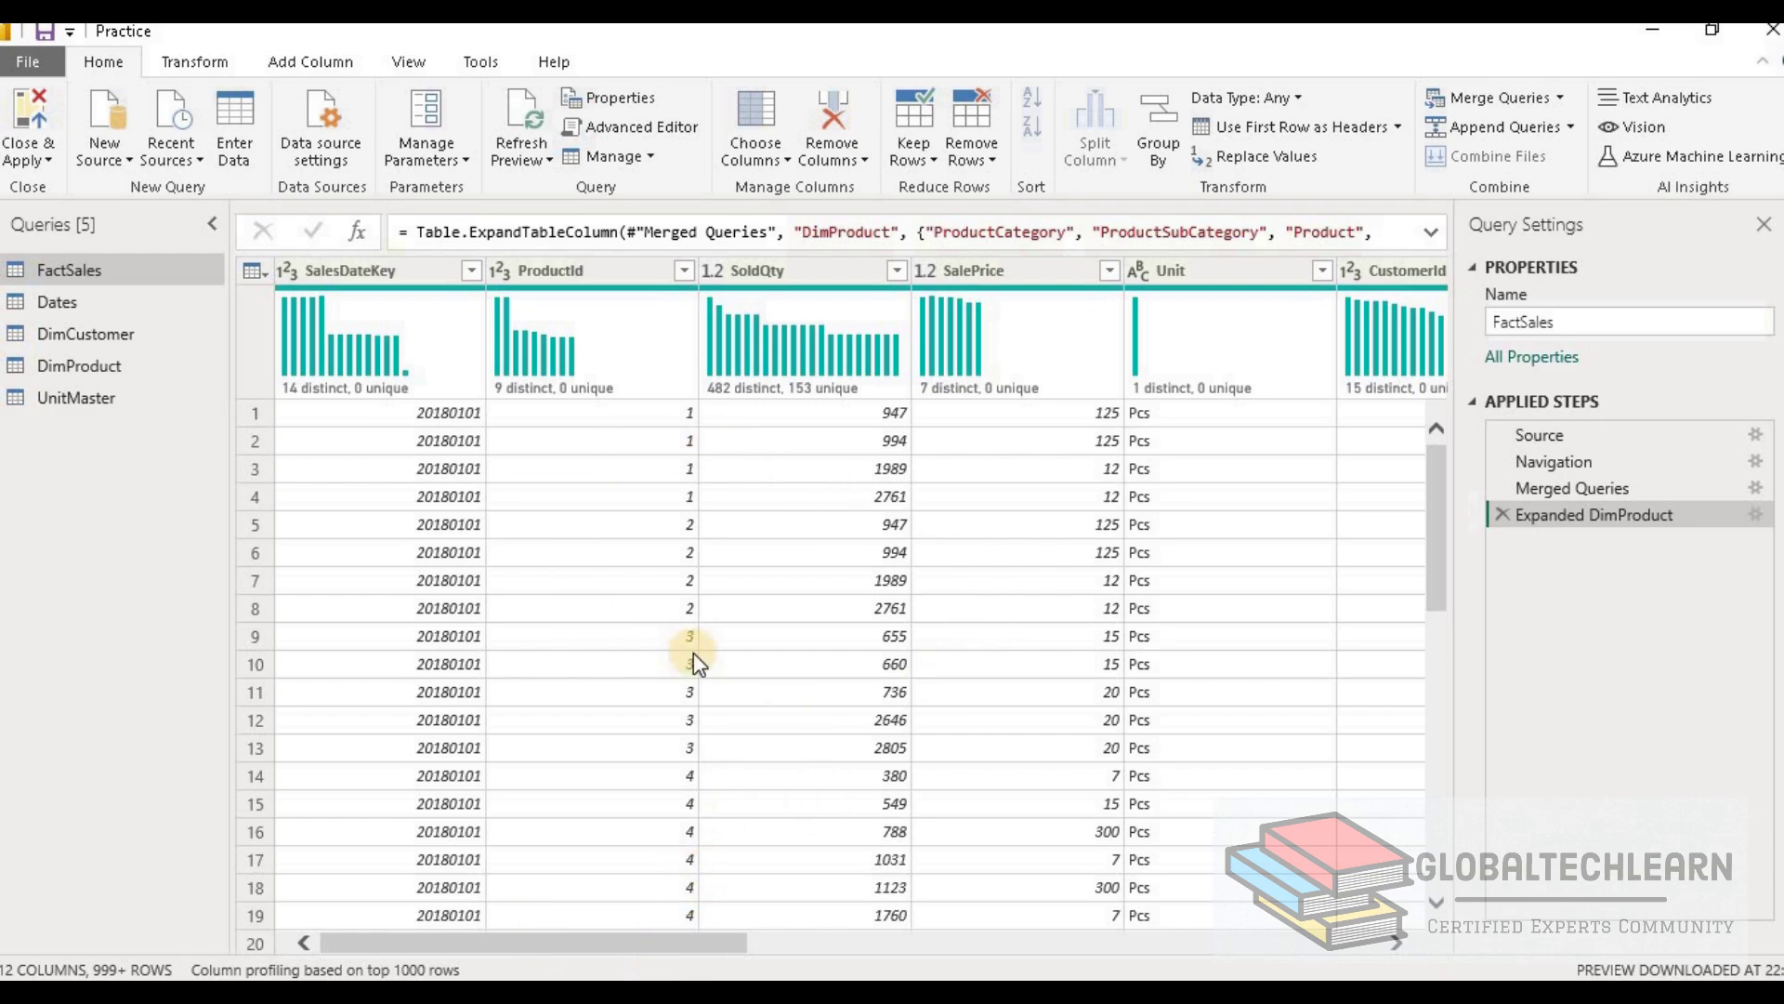
{"action": "left_click_drag", "start_coordinate": [706, 942], "coordinate": [1215, 874]}
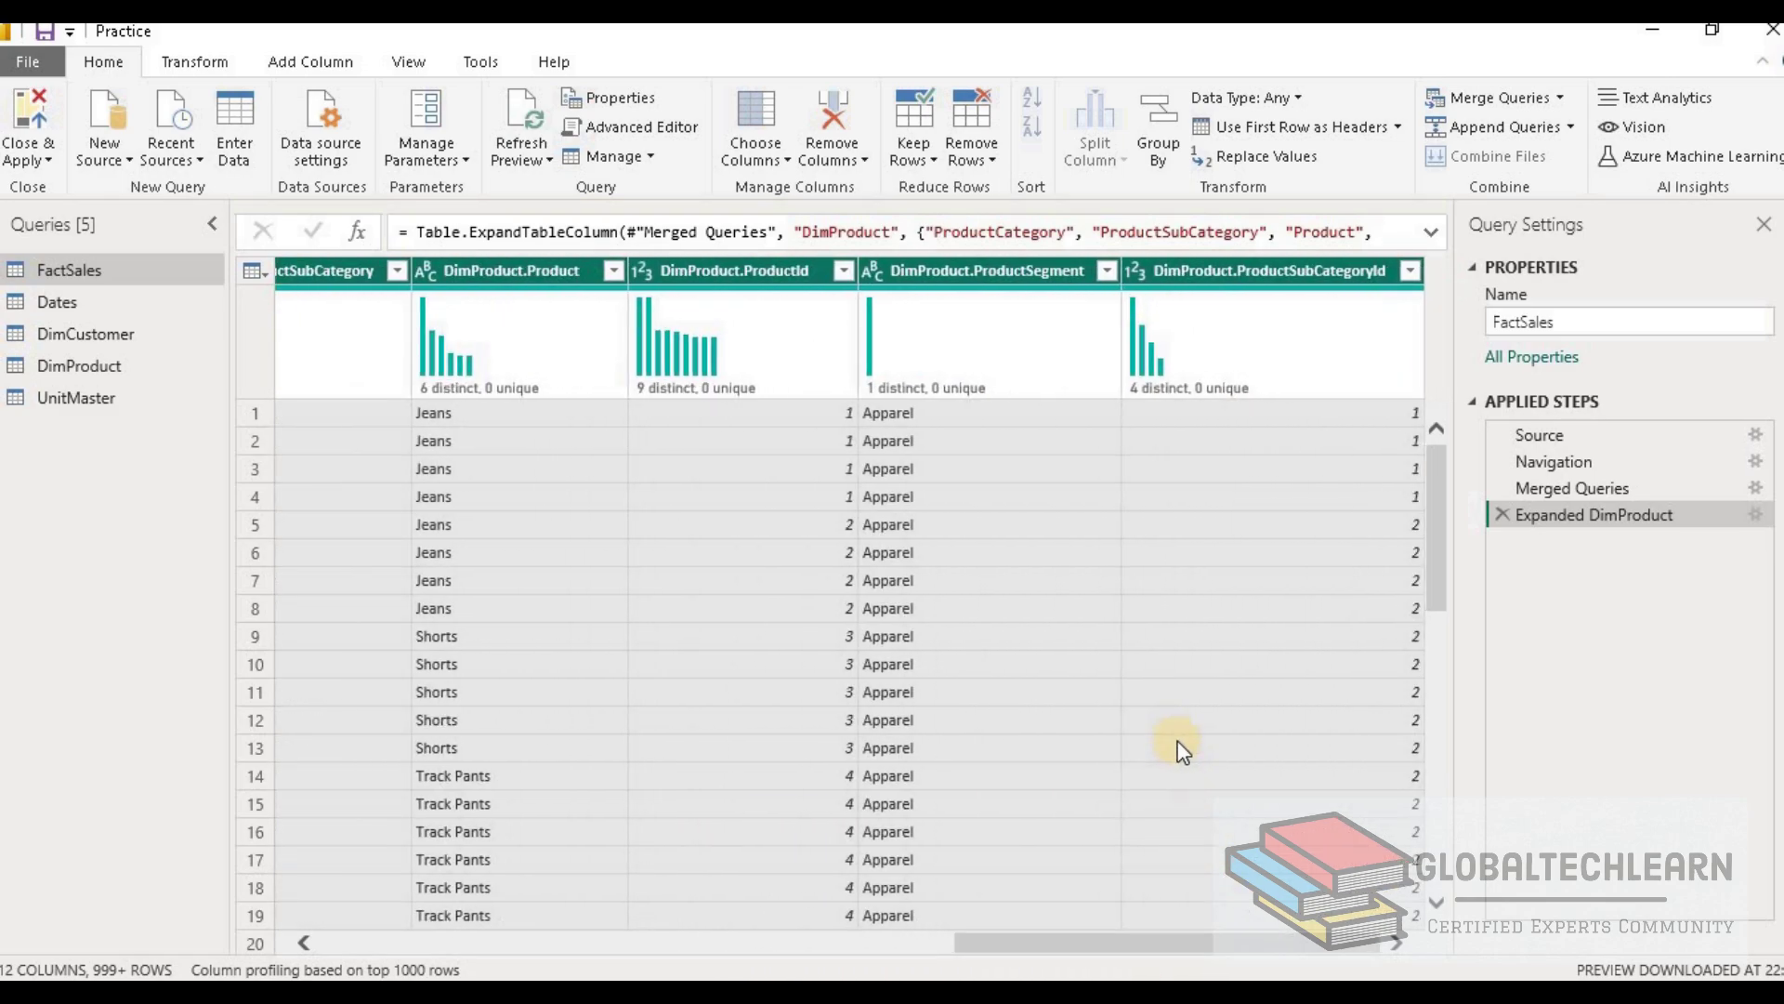
{"action": "left_click", "coordinate": [1039, 418]}
{"action": "left_click", "coordinate": [1026, 467]}
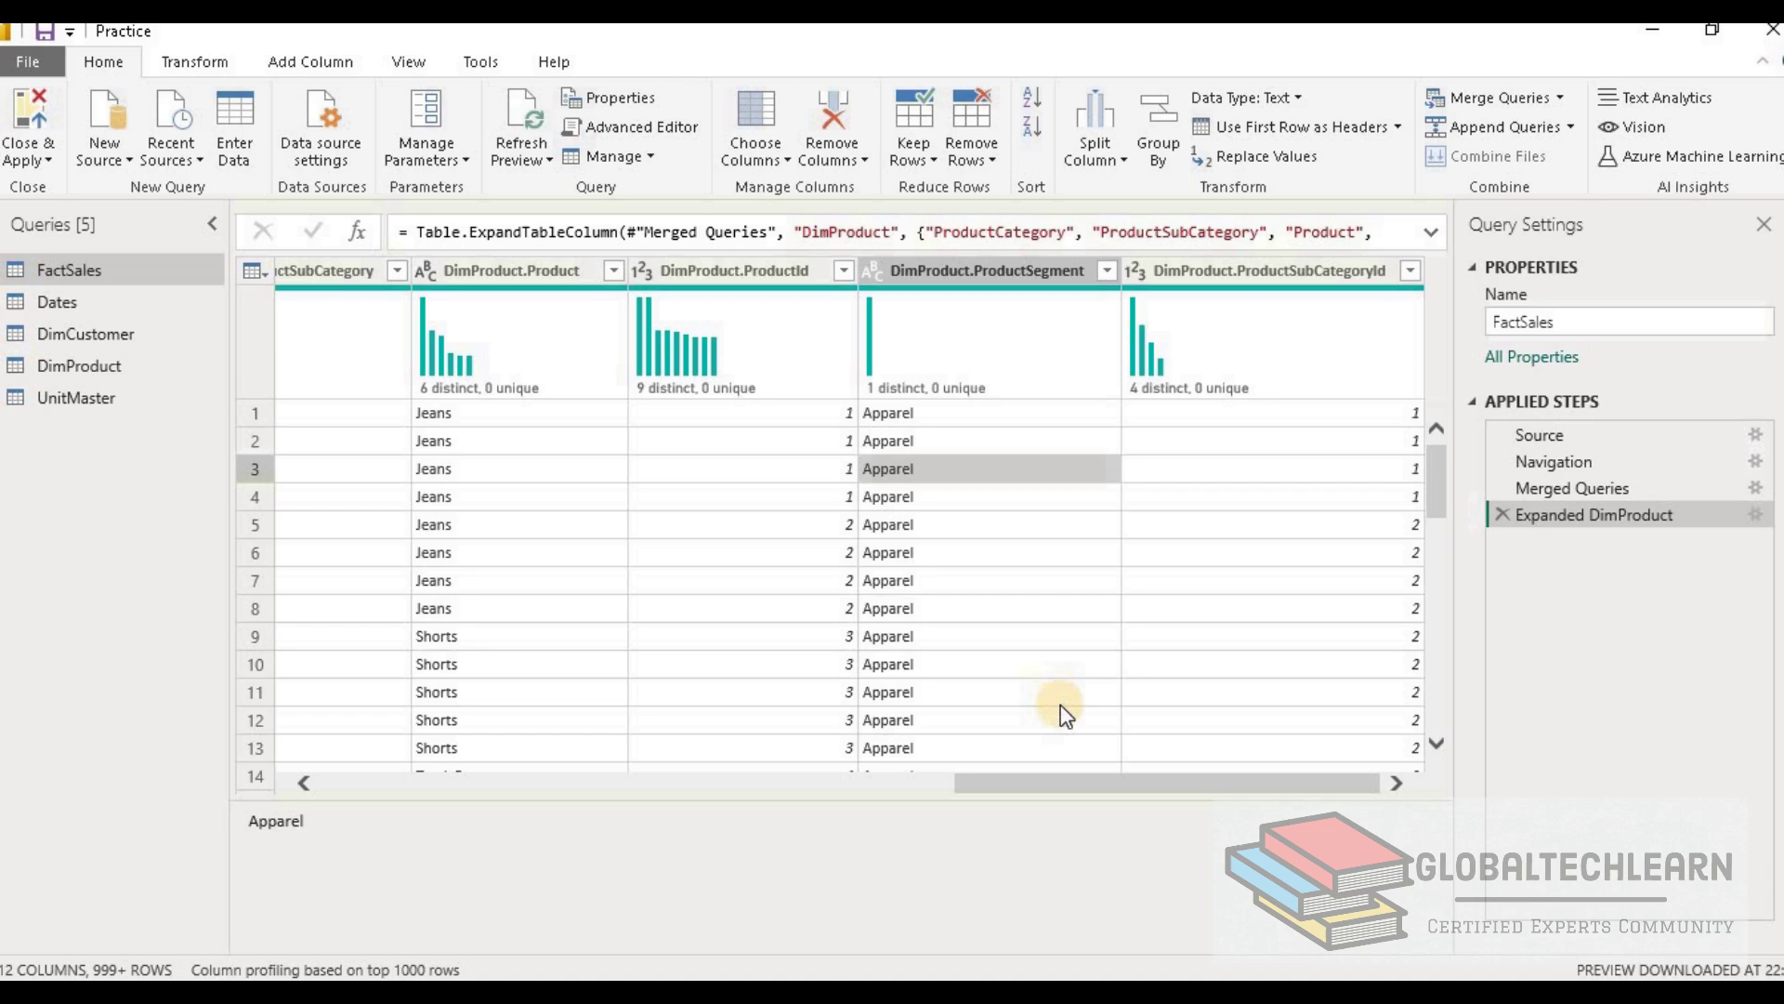
{"action": "left_click_drag", "start_coordinate": [1091, 788], "coordinate": [490, 788]}
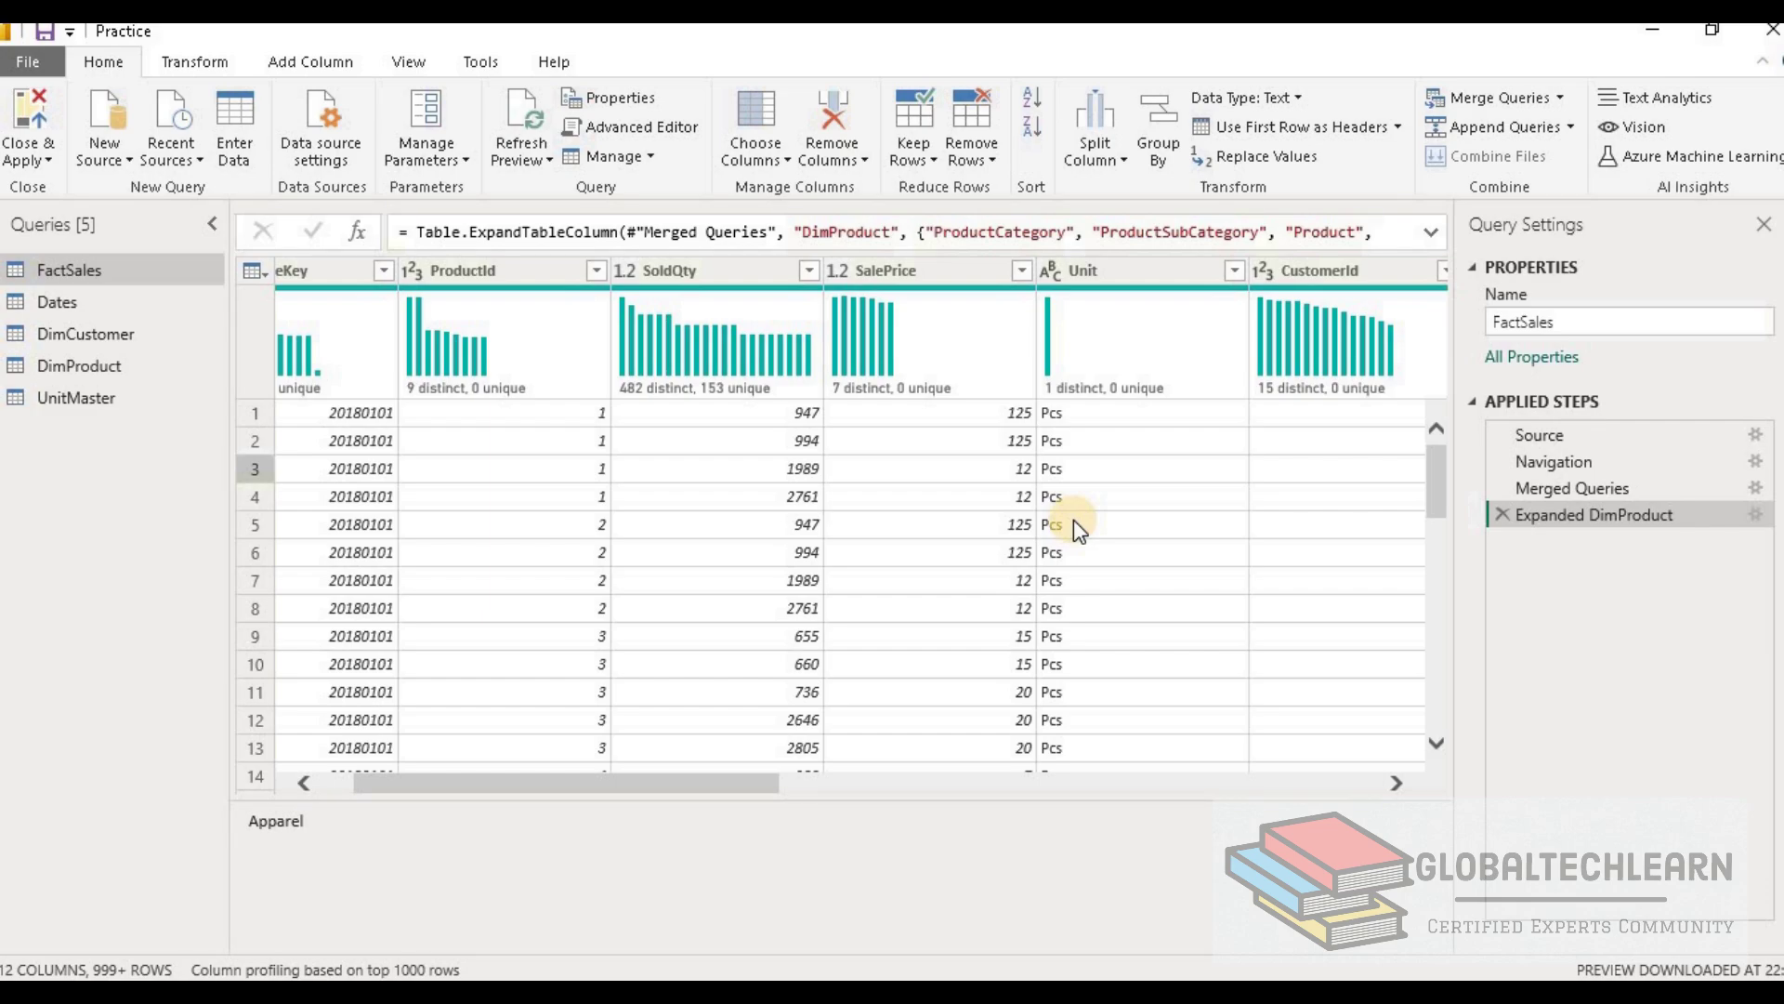
Remove the Expanded DimProduct and Merged Queries applied steps from FactSales
{"action": "left_click", "coordinate": [1502, 515]}
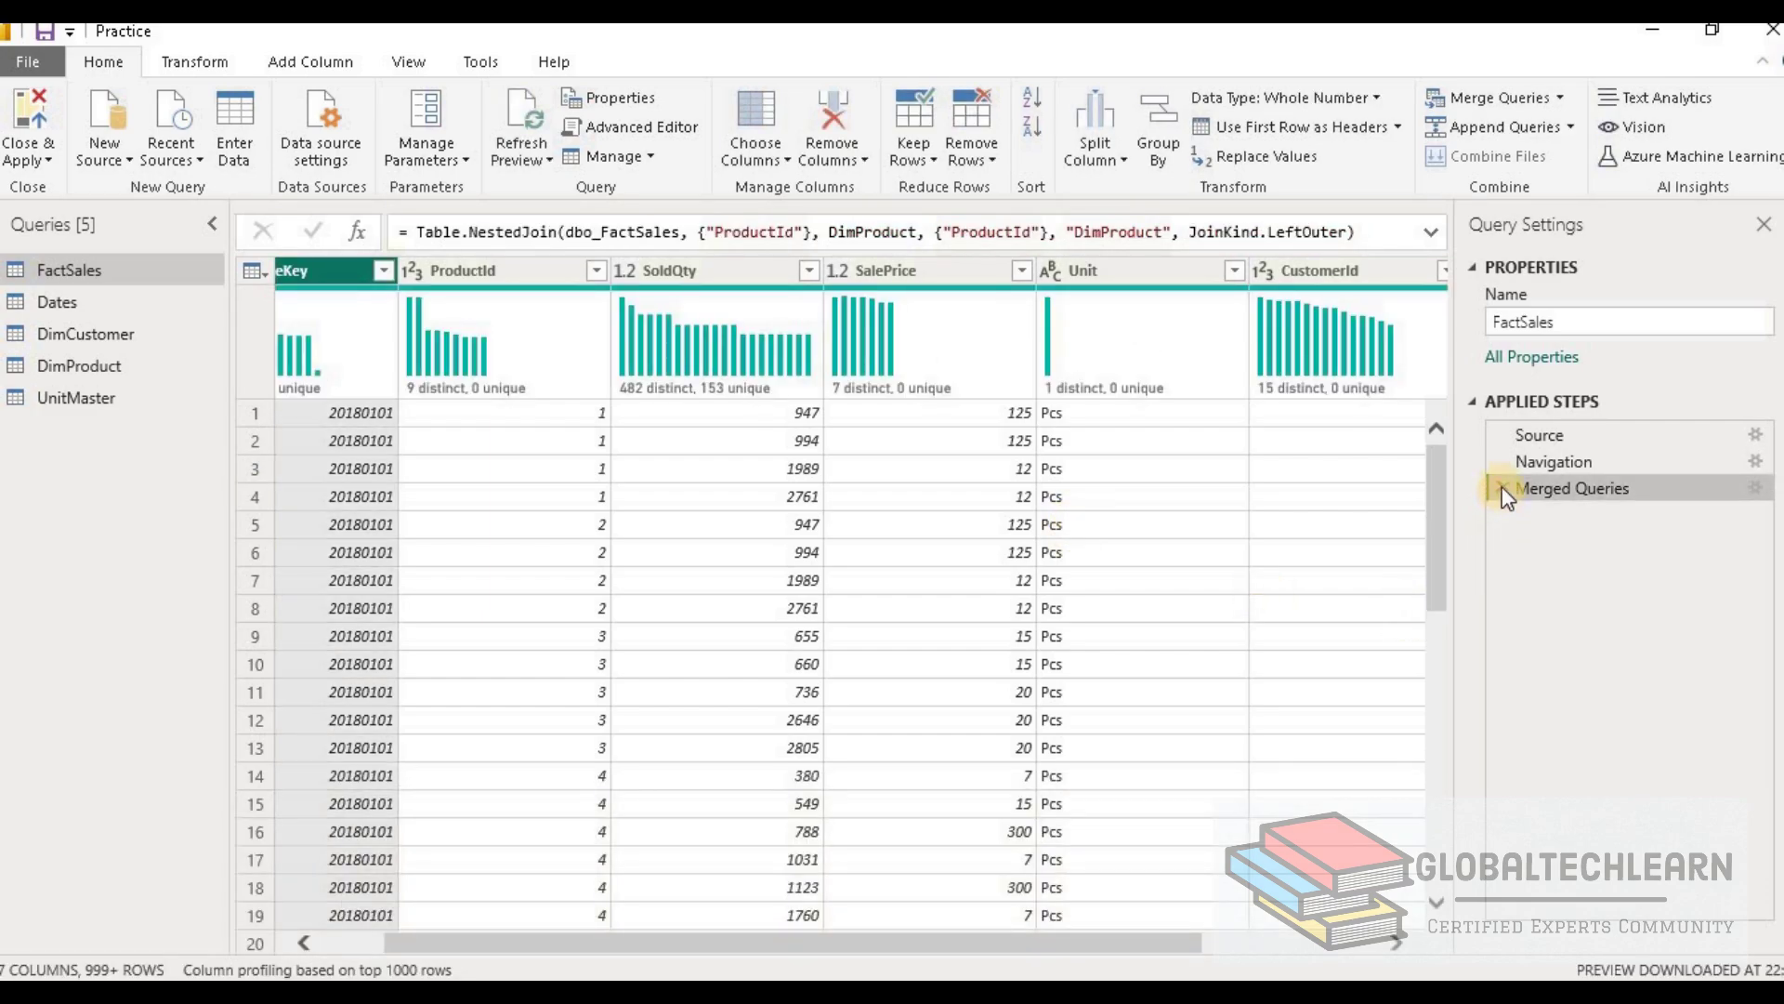
{"action": "left_click", "coordinate": [1501, 487]}
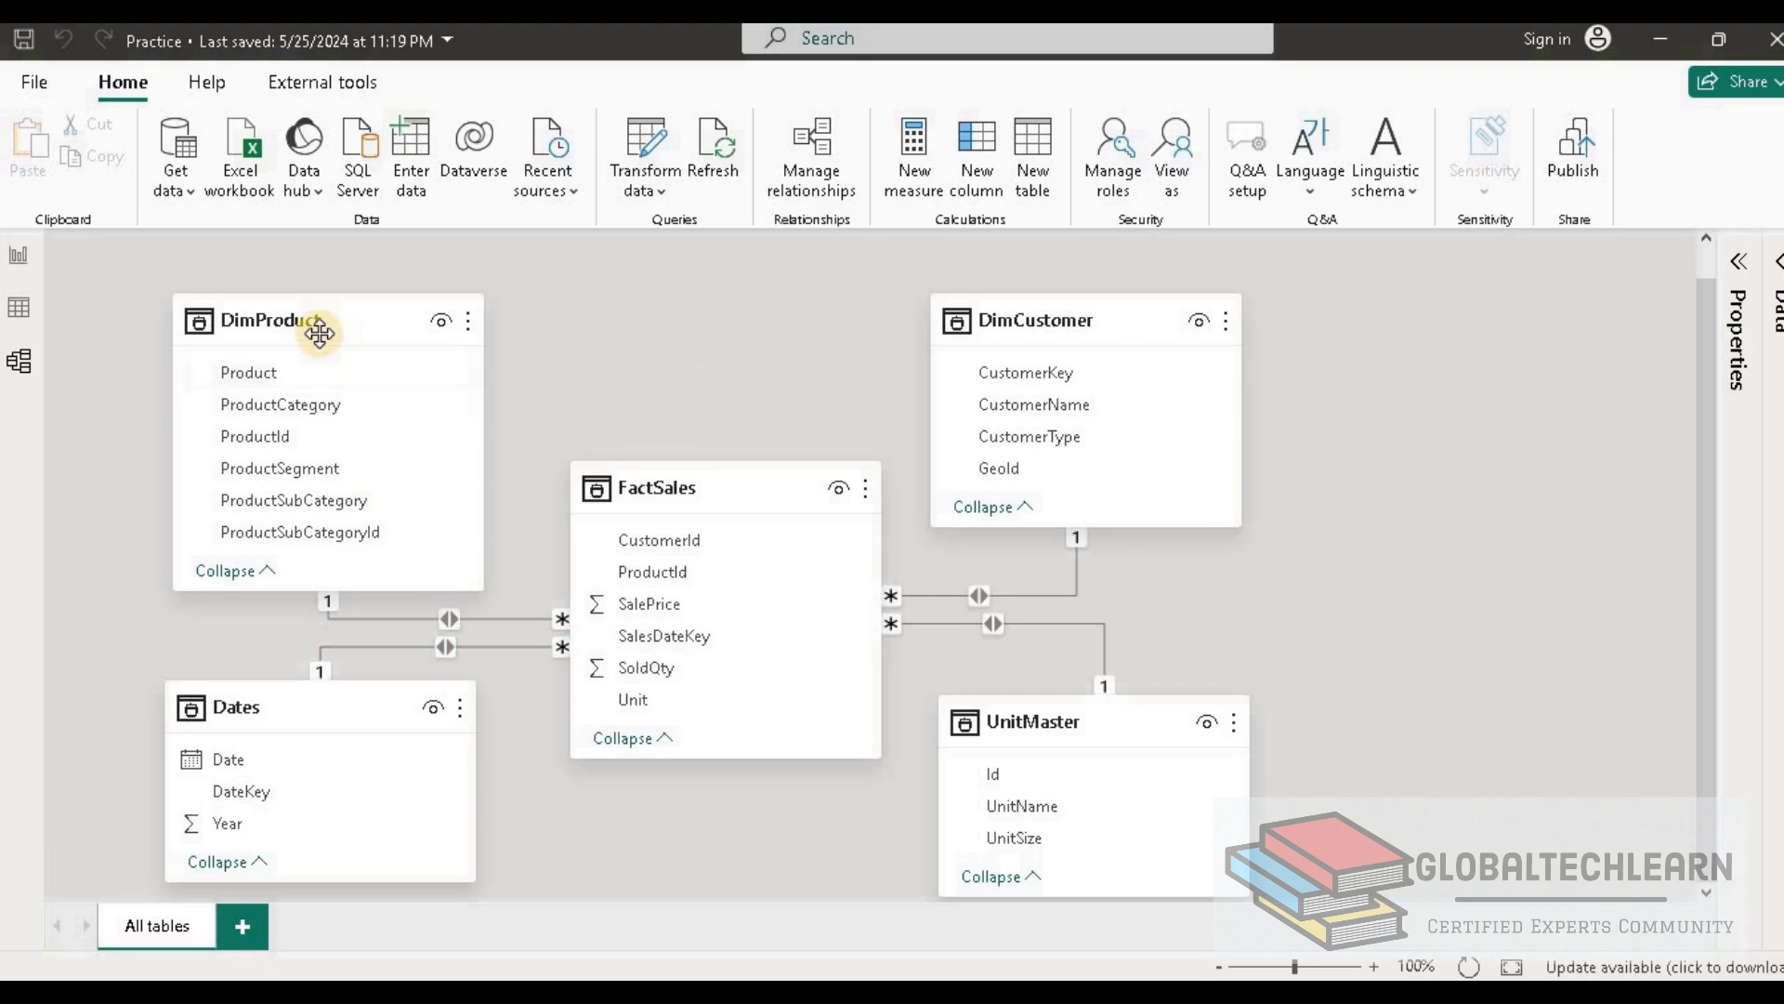
Select the DimProduct–FactSales relationship line, then move to the Report view canvas
{"action": "mouse_move", "coordinate": [318, 322]}
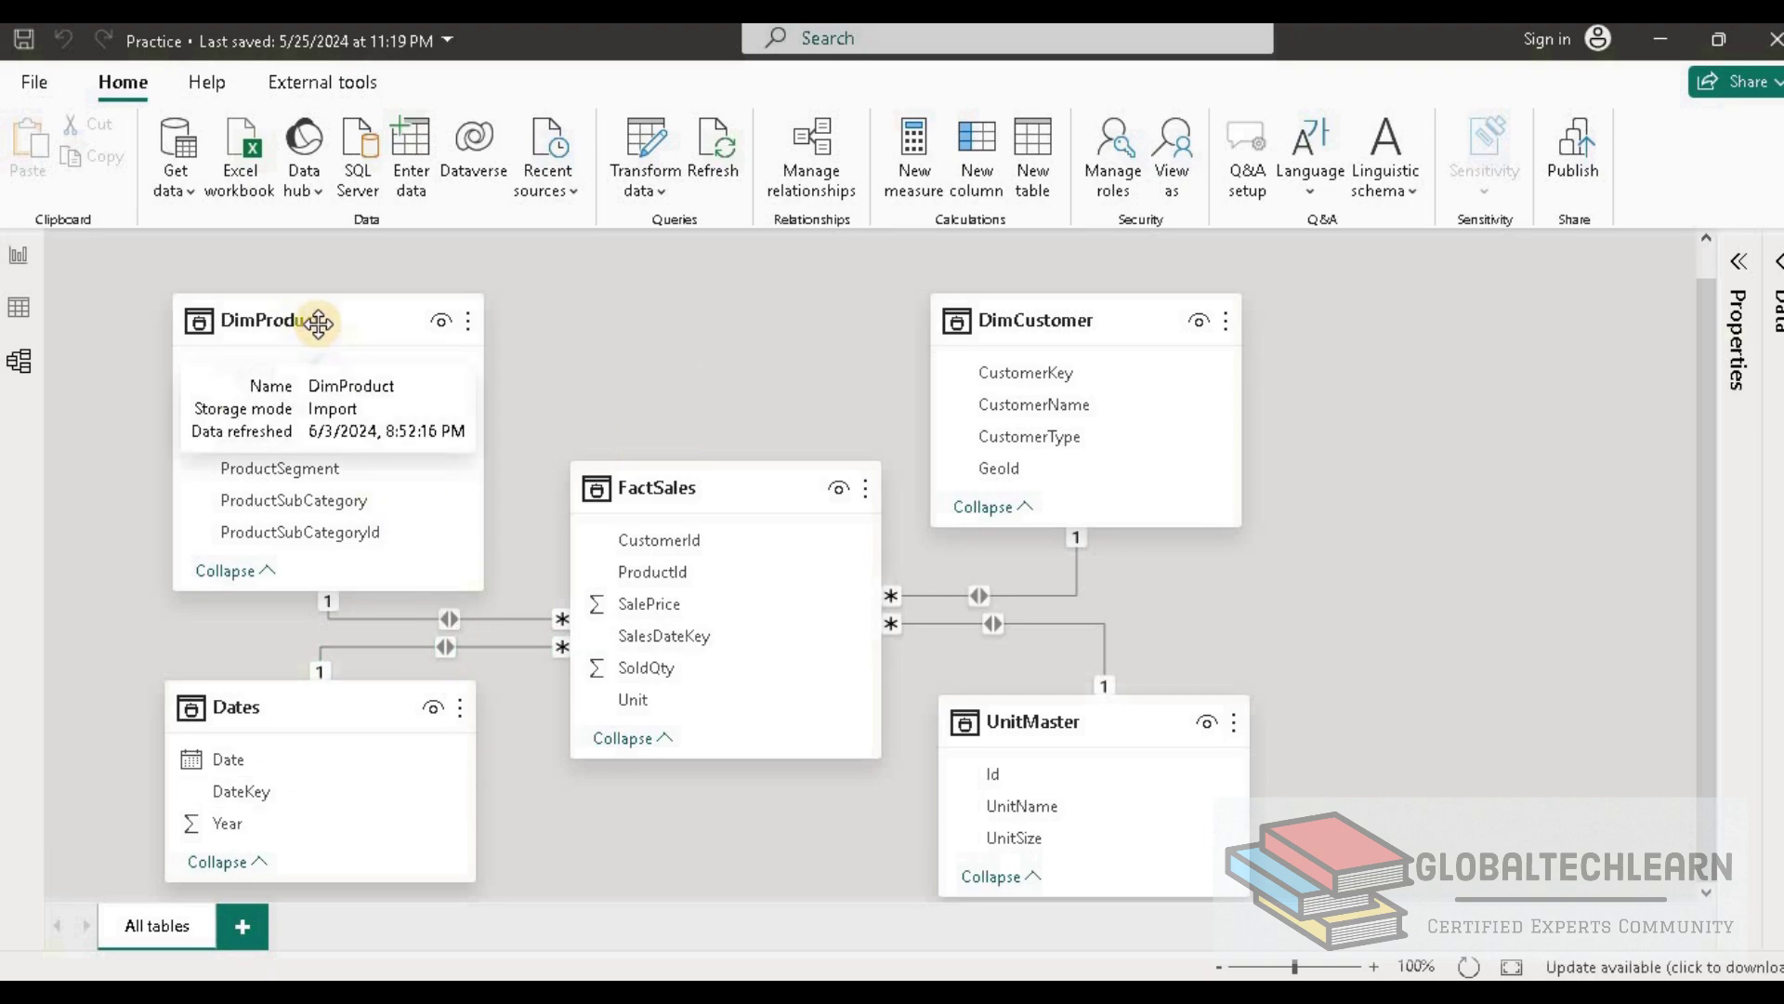
{"action": "left_click", "coordinate": [450, 617]}
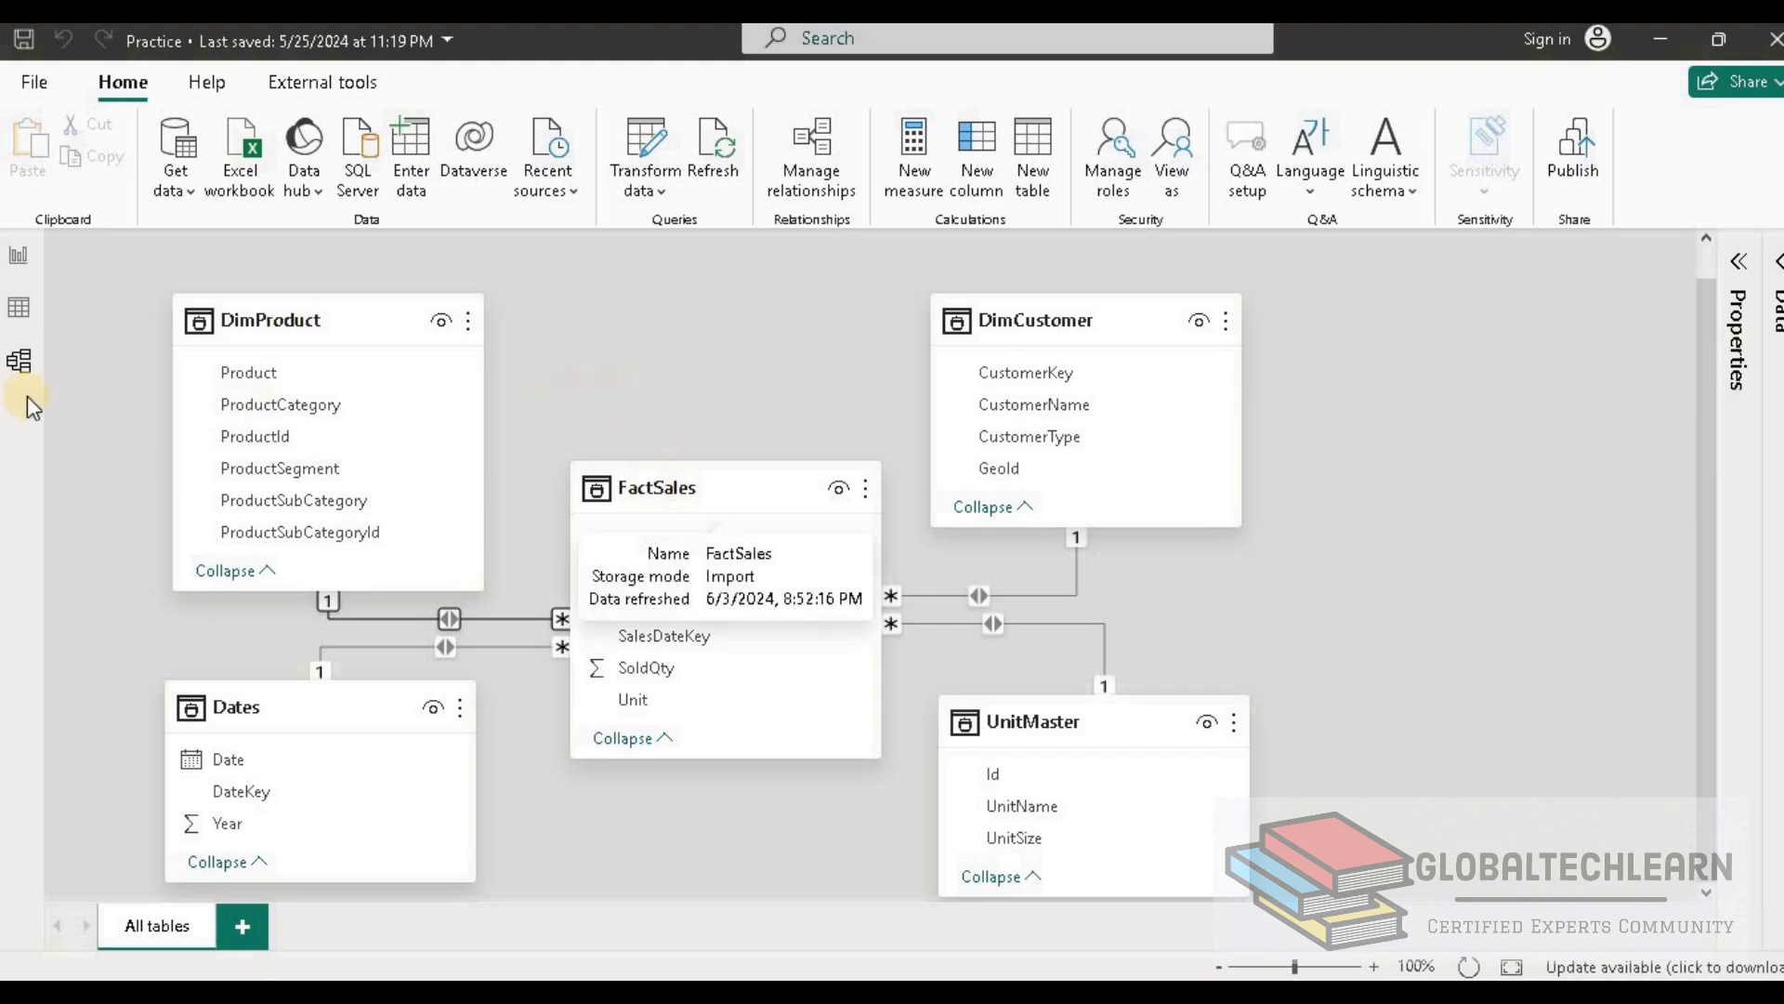
{"action": "left_click", "coordinate": [20, 261]}
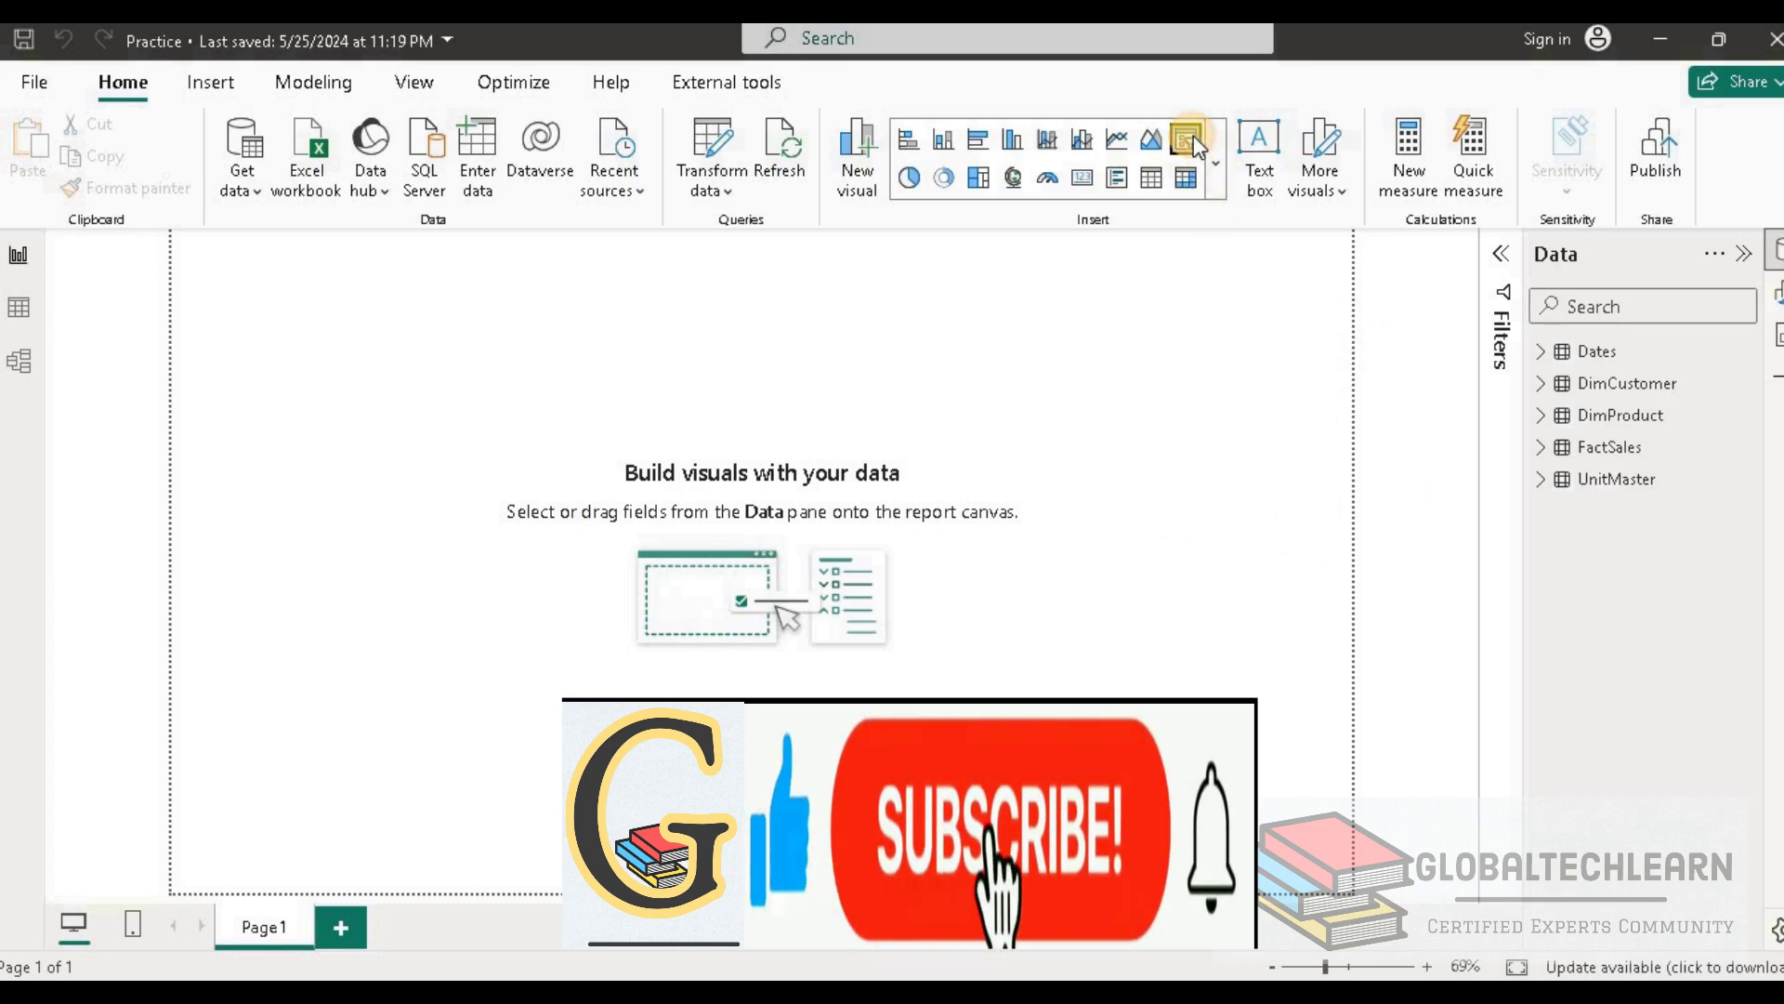
Add a slicer populated with DimProduct's Product values
{"action": "left_click", "coordinate": [1191, 139]}
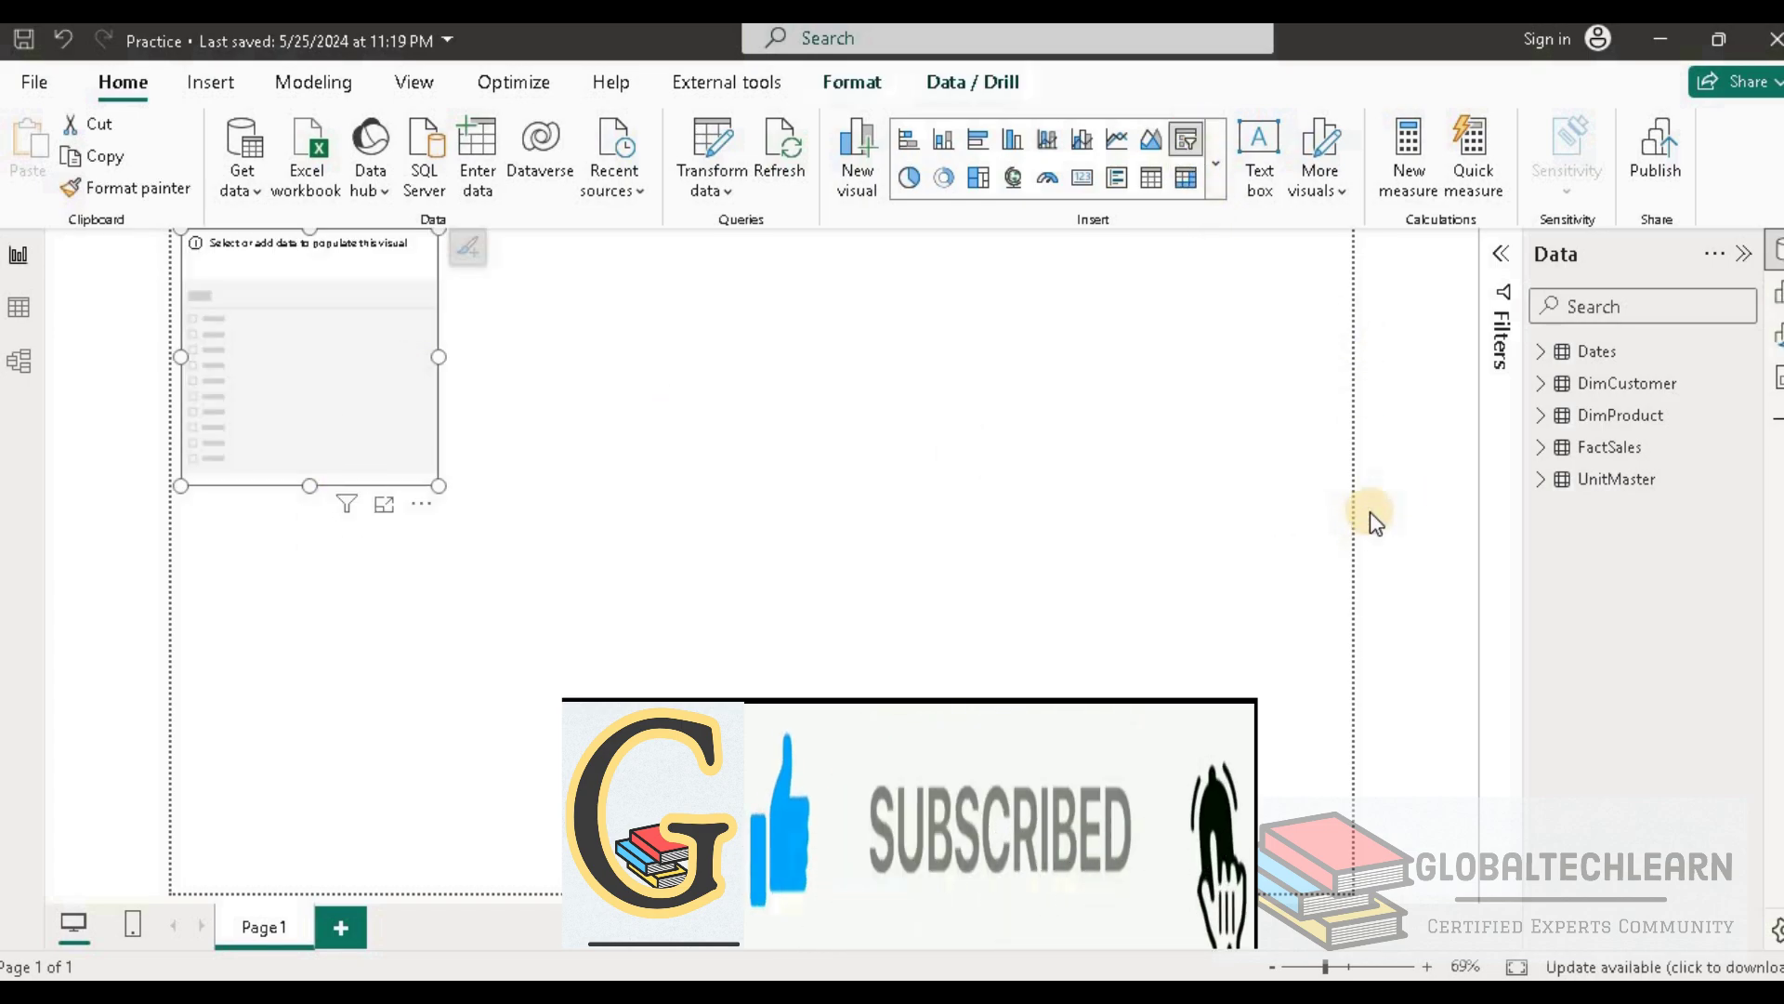
{"action": "left_click", "coordinate": [1540, 416]}
{"action": "left_click", "coordinate": [1581, 447]}
{"action": "left_click", "coordinate": [903, 377]}
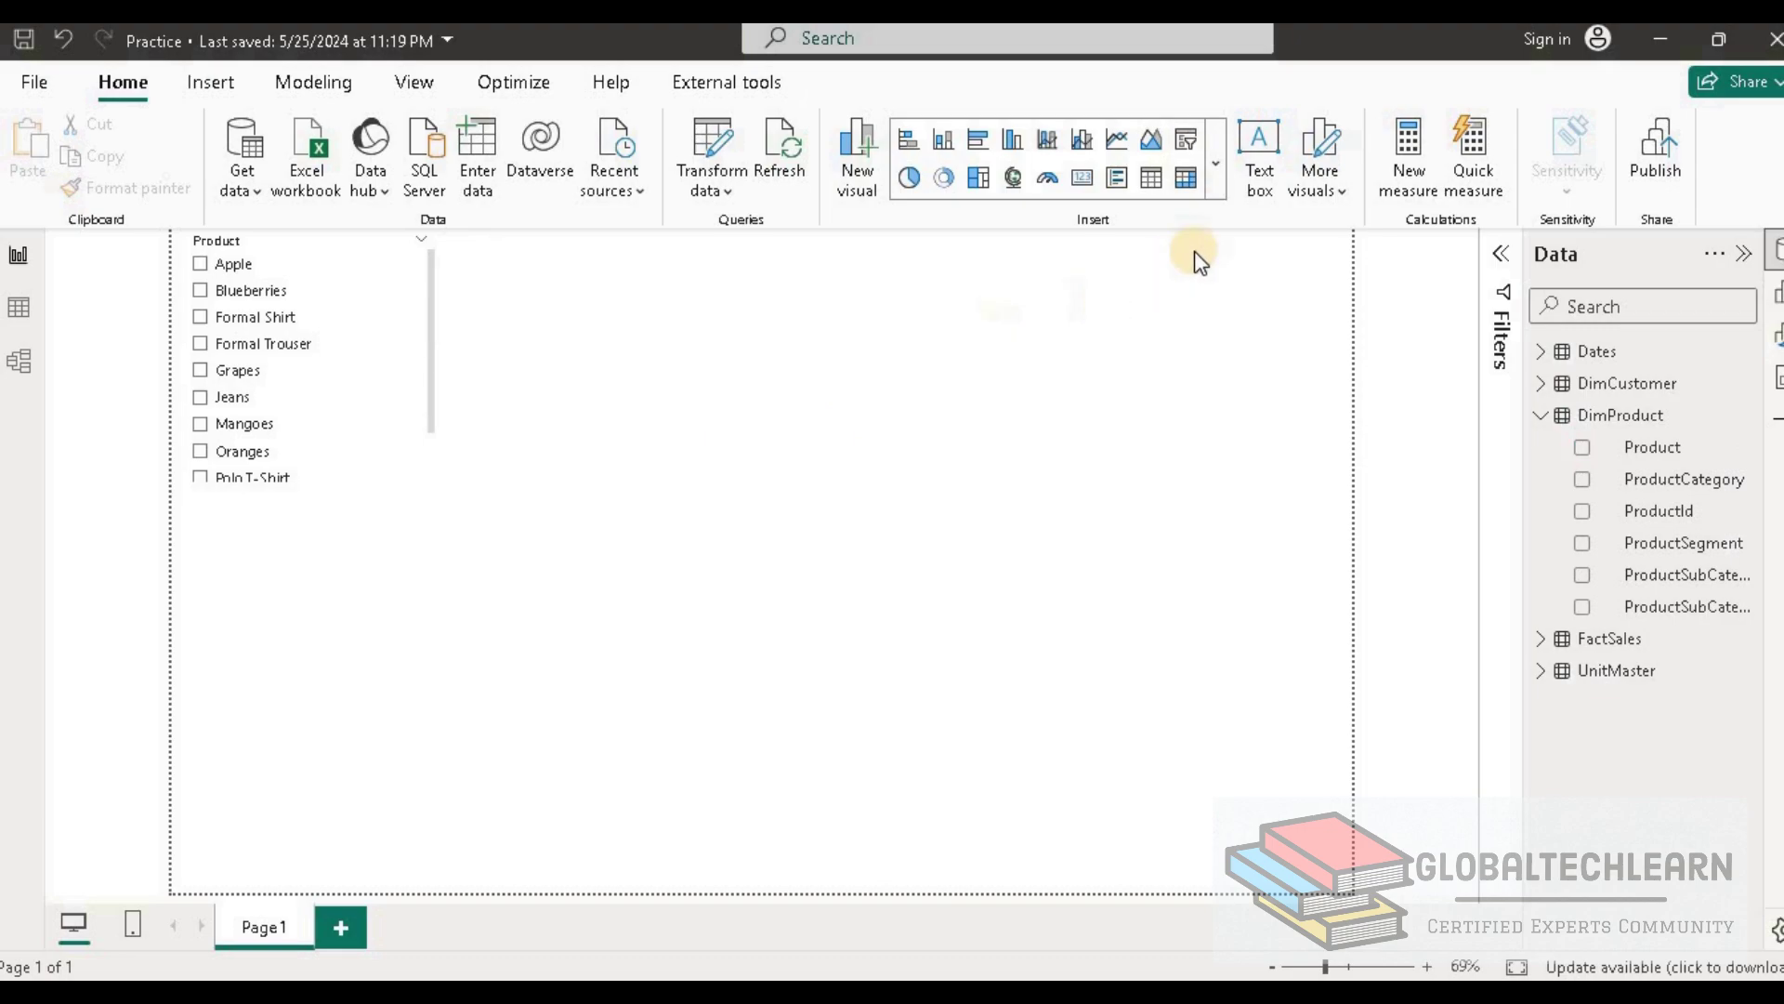
Add an enlarged table visual showing Product with Sum of FactSales SalePrice
{"action": "left_click", "coordinate": [1186, 178]}
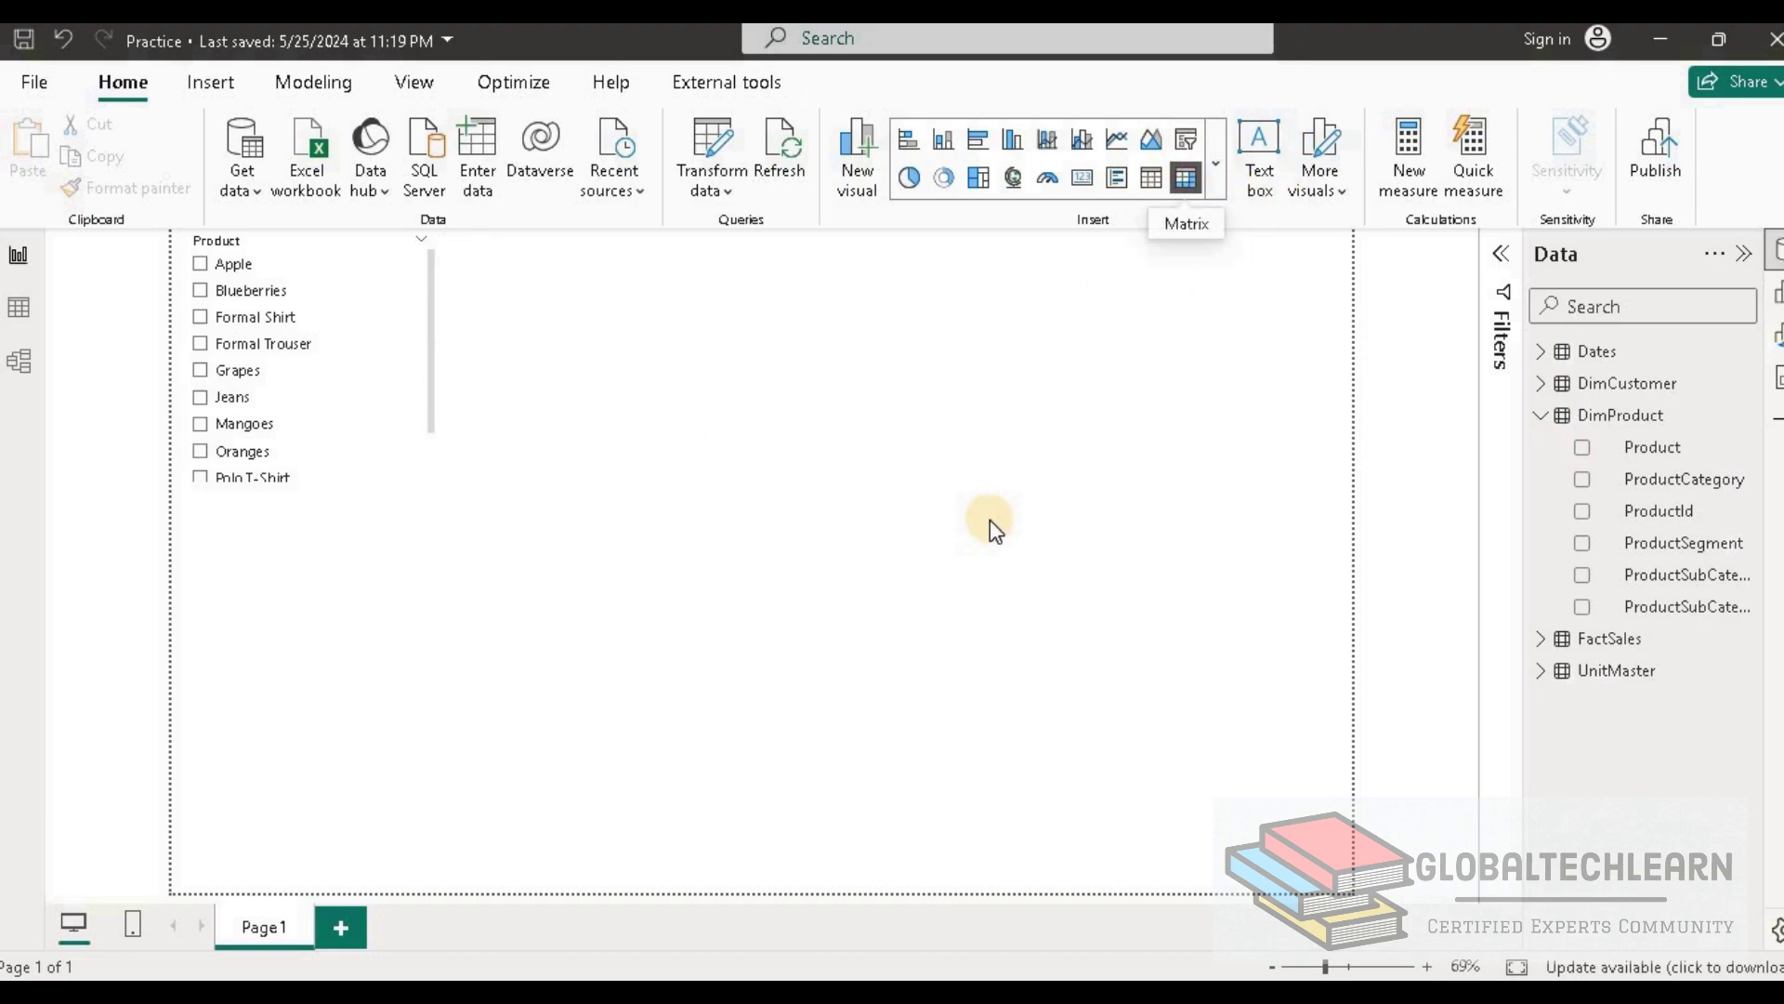
{"action": "left_click", "coordinate": [1583, 449]}
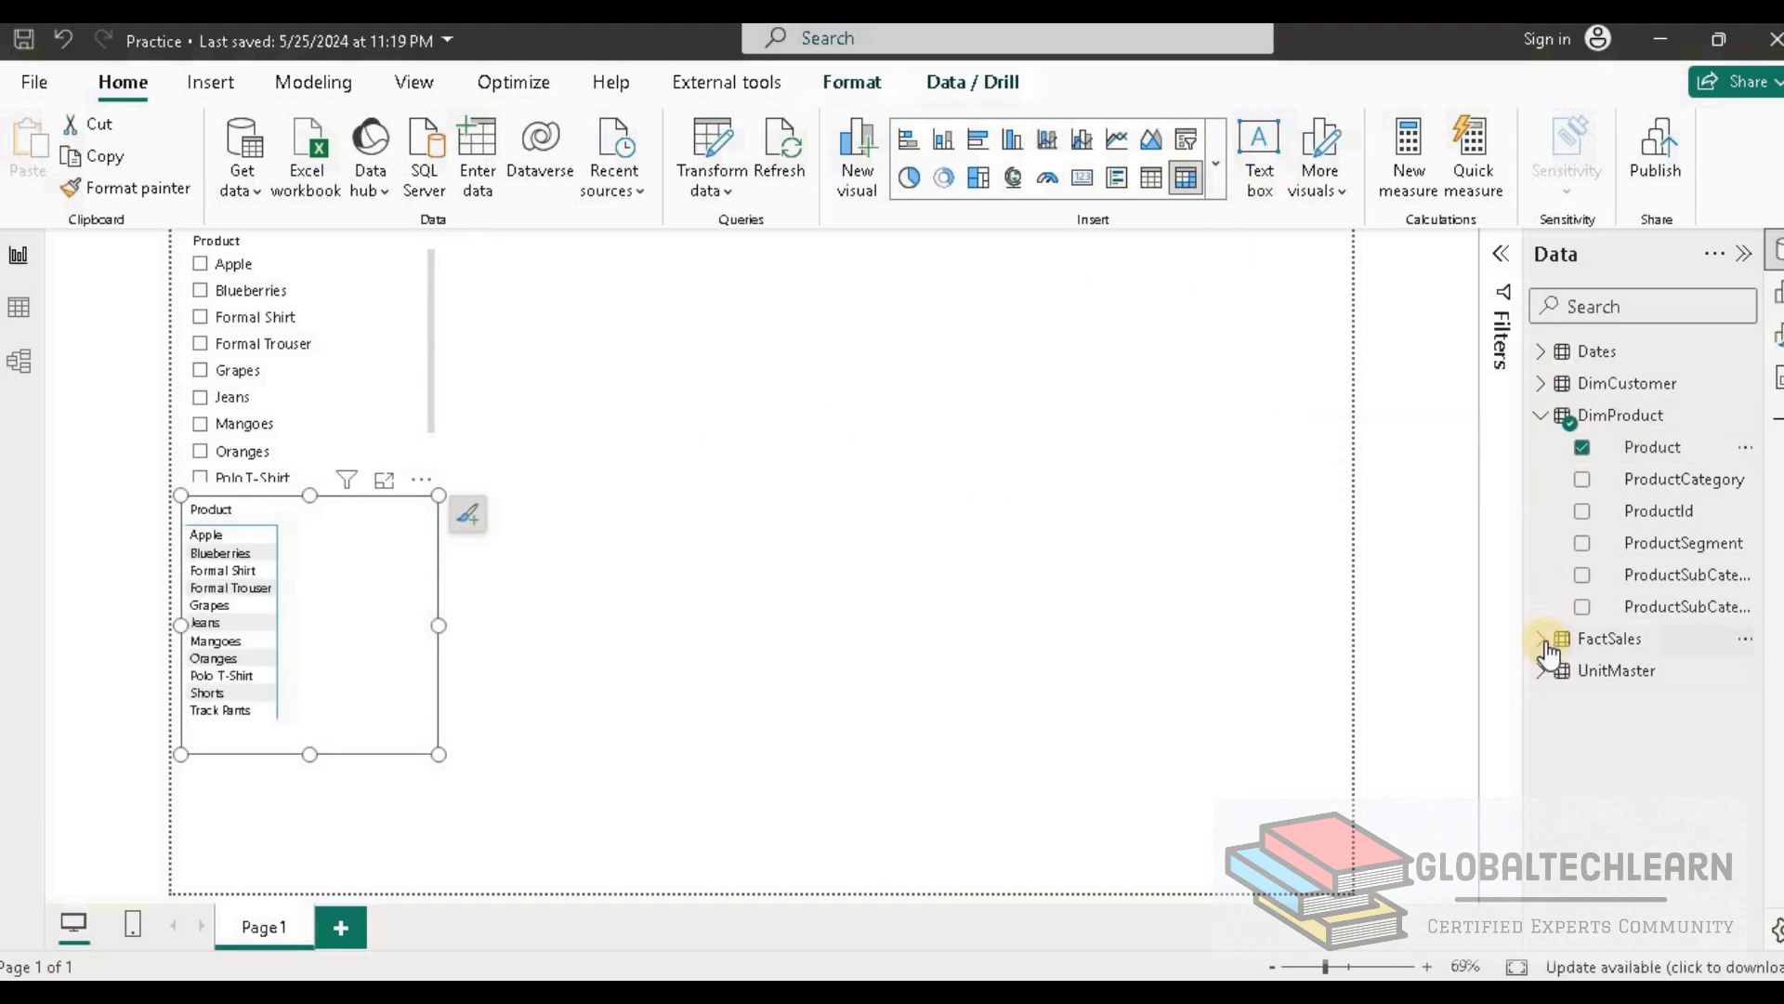
{"action": "left_click", "coordinate": [1543, 641]}
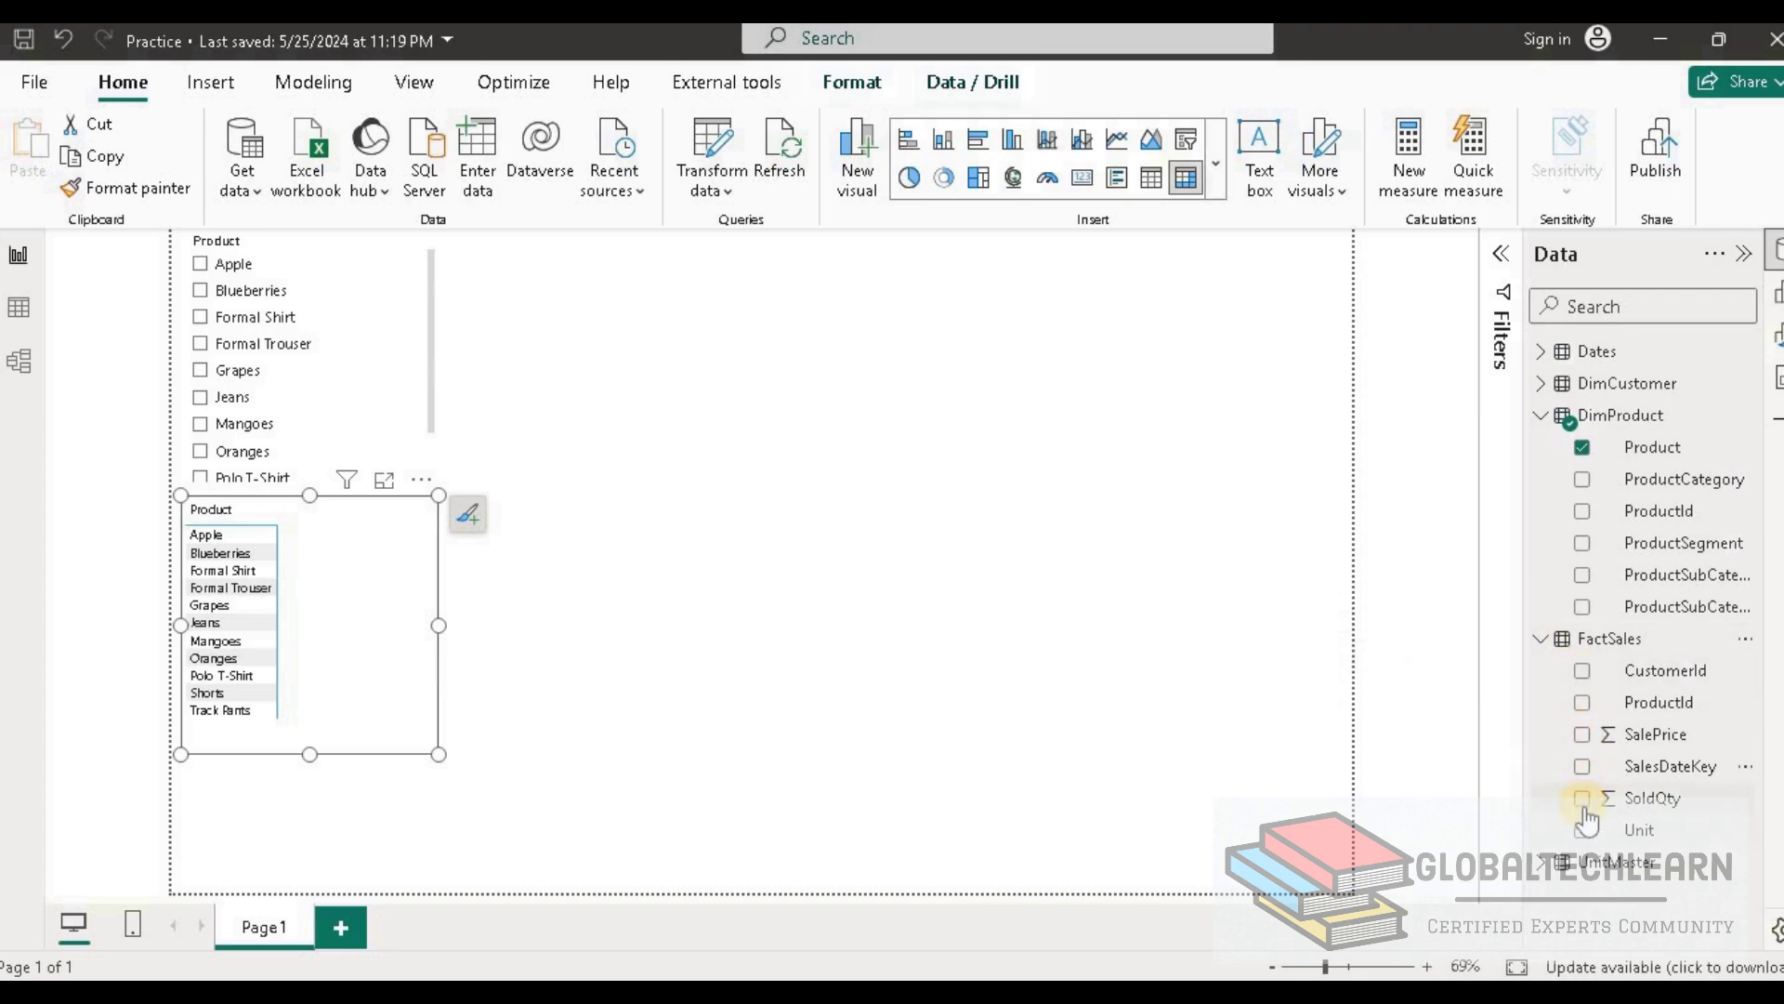
{"action": "left_click", "coordinate": [1582, 734]}
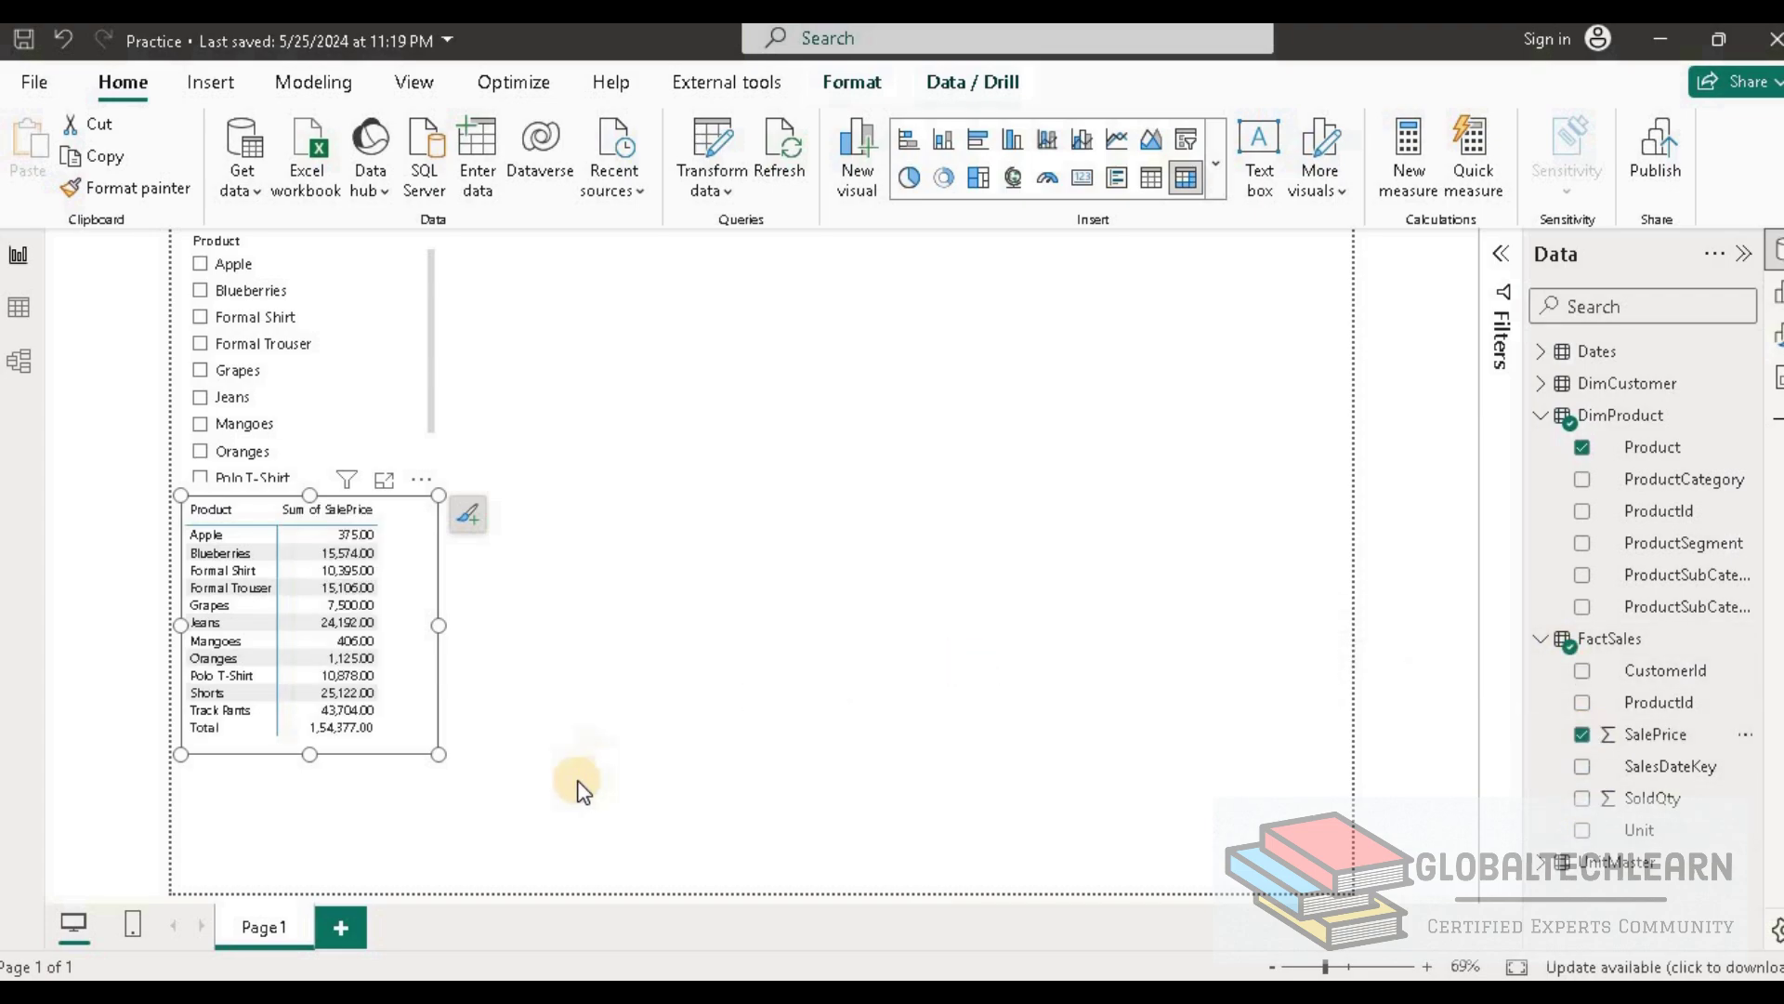
{"action": "left_click_drag", "start_coordinate": [453, 764], "coordinate": [705, 792]}
{"action": "scroll", "coordinate": [148, 632], "scroll_direction": "up", "scroll_amount": 2, "text": "ctrl"}
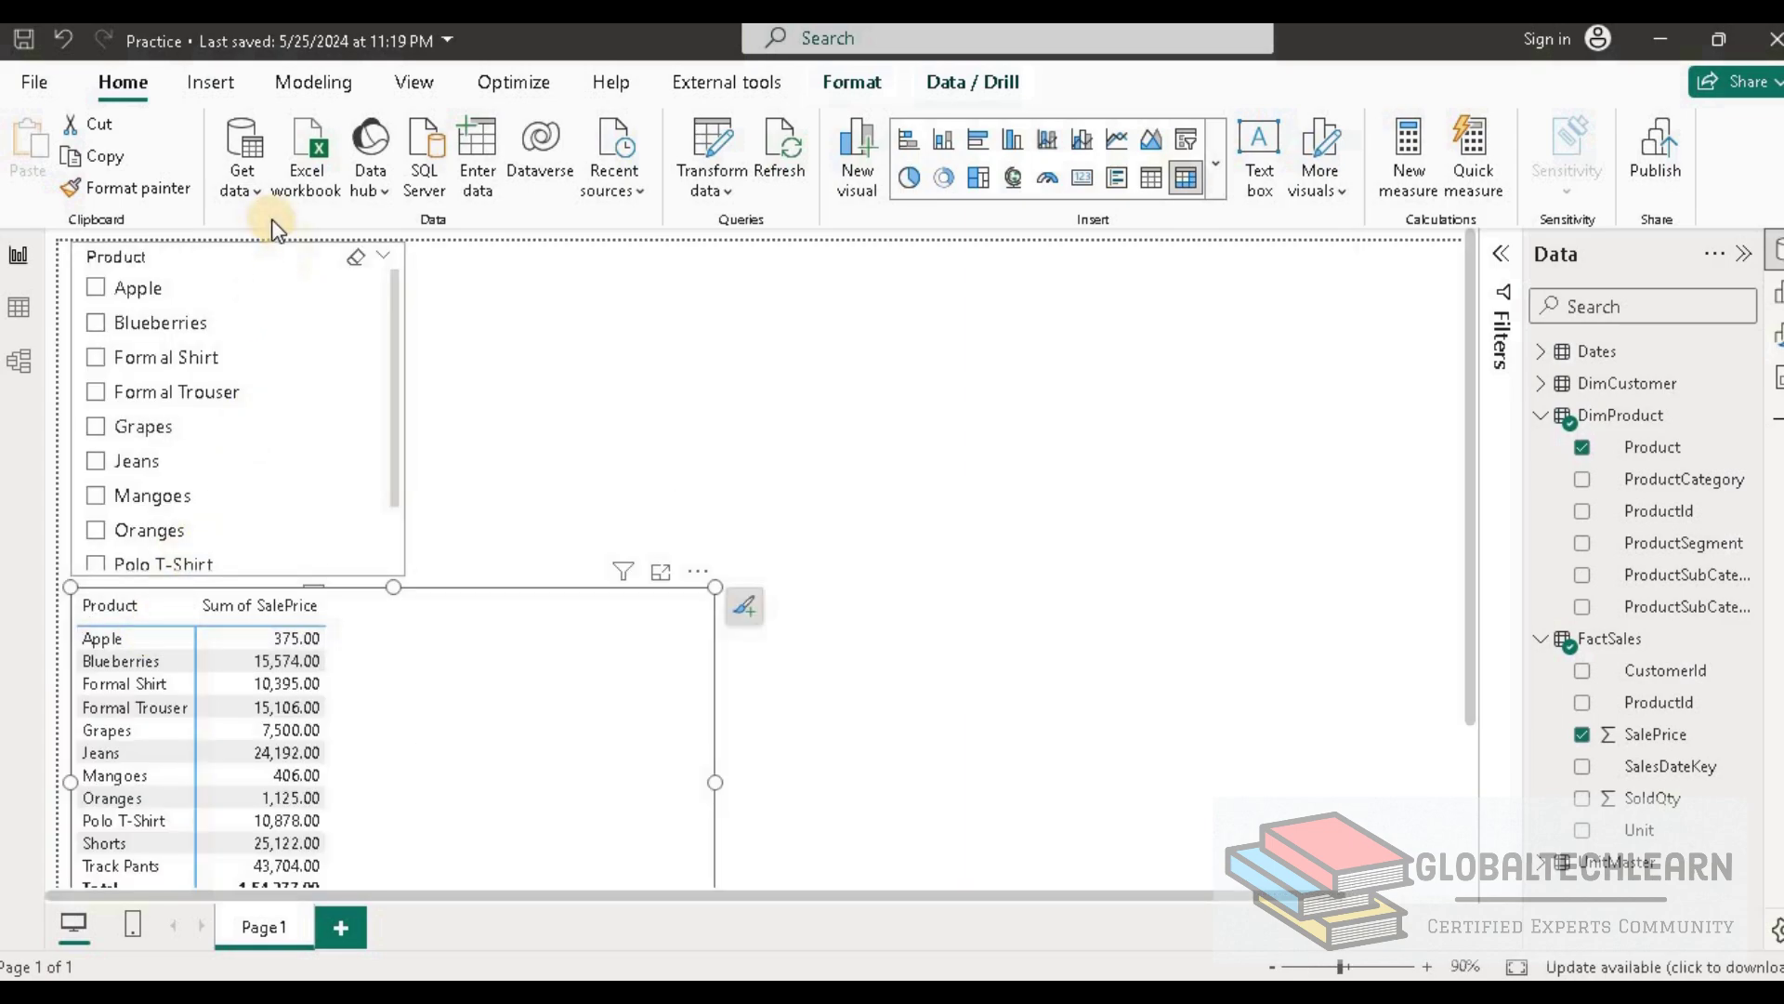
Pick Formal Shirt in the Product slicer and check the table shows 10,395.00
{"action": "left_click", "coordinate": [234, 259]}
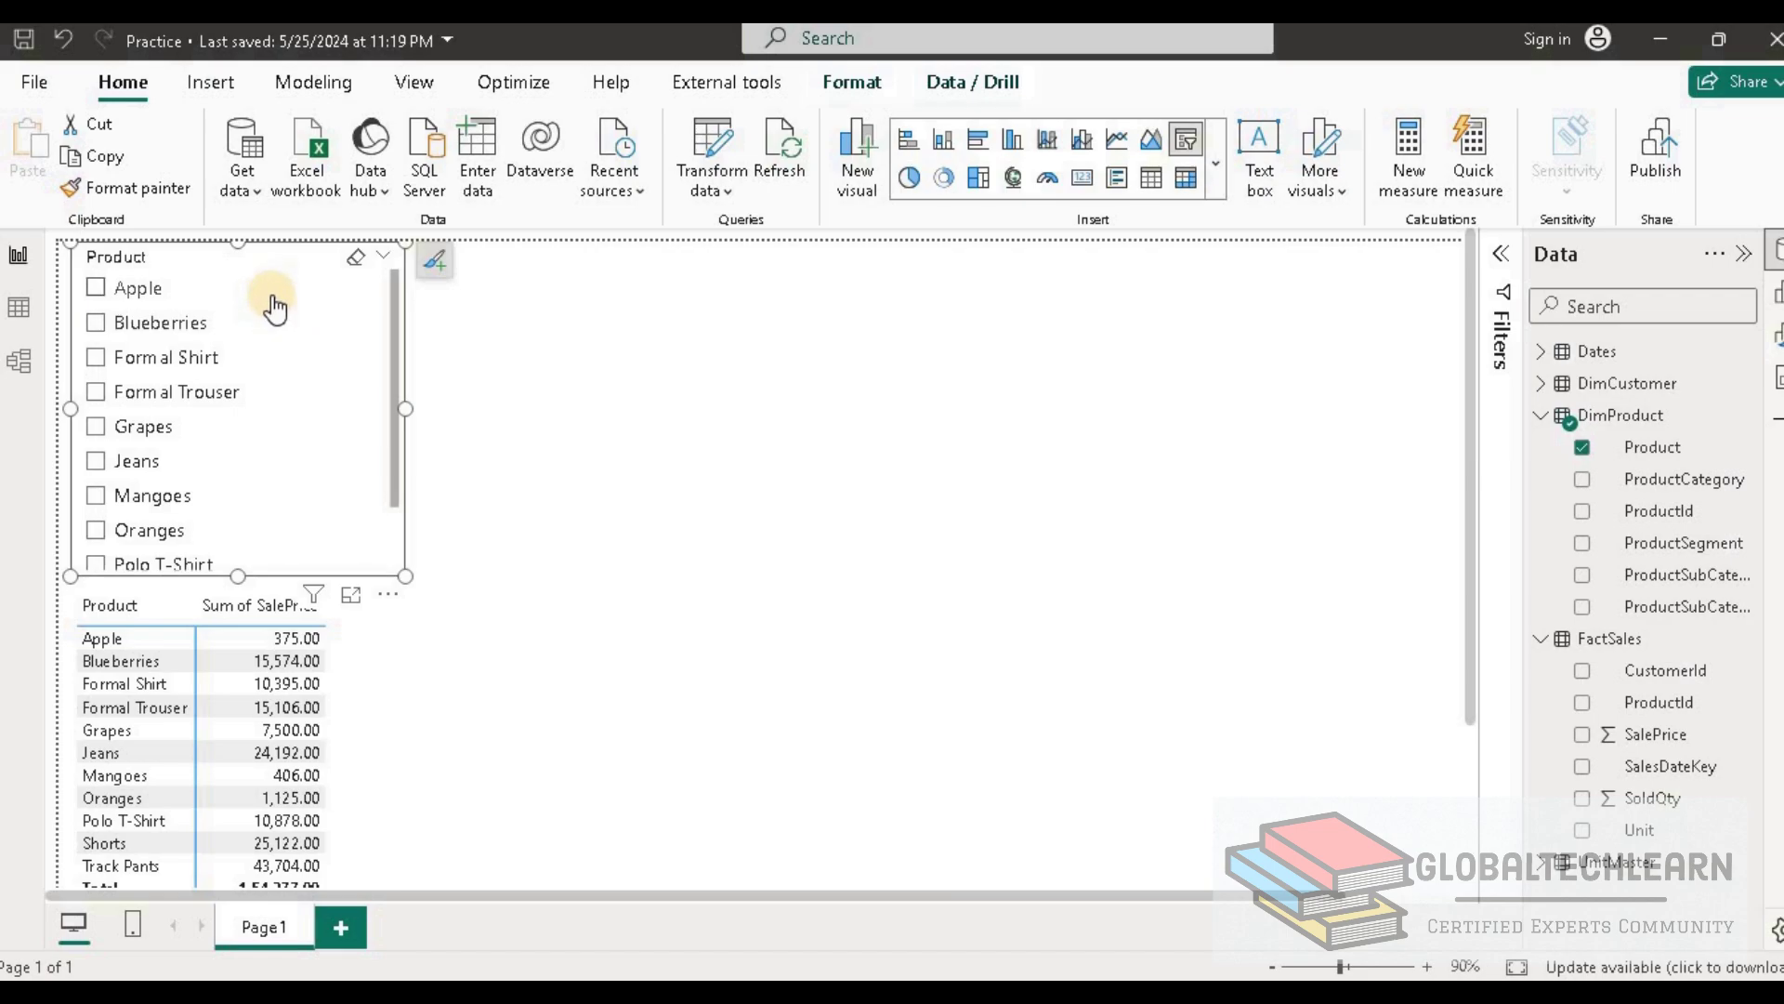
{"action": "left_click", "coordinate": [97, 359]}
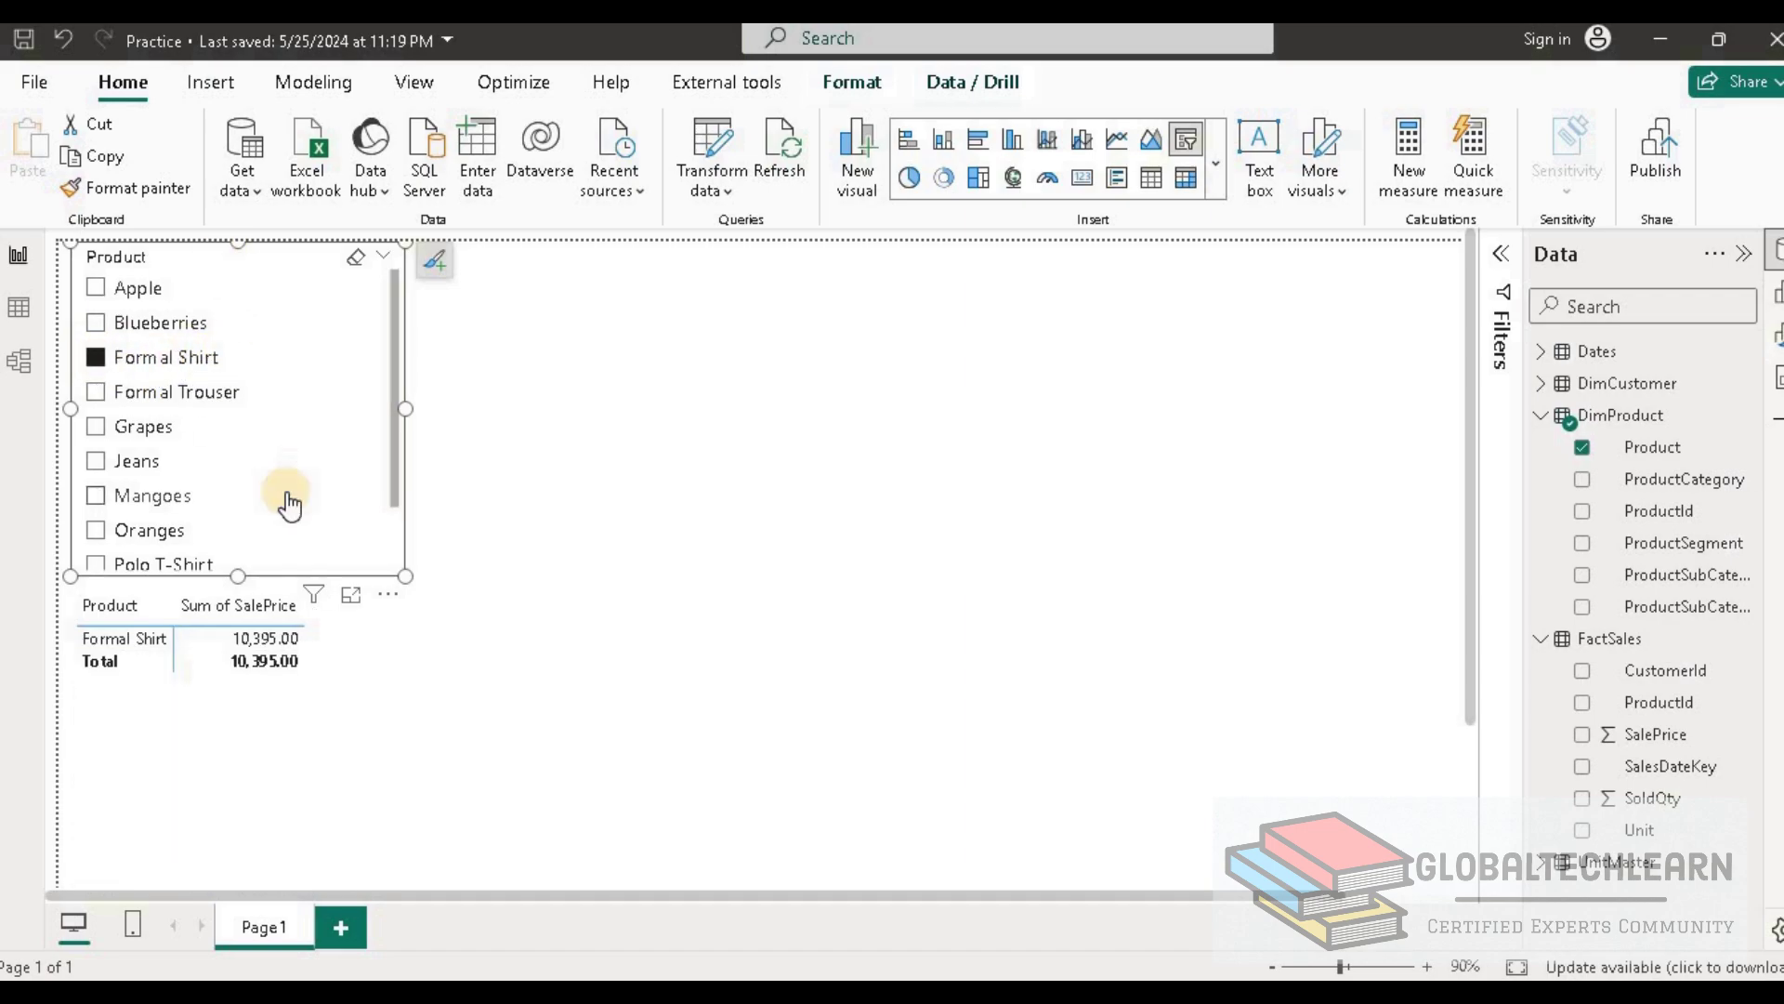
{"action": "left_click", "coordinate": [251, 604]}
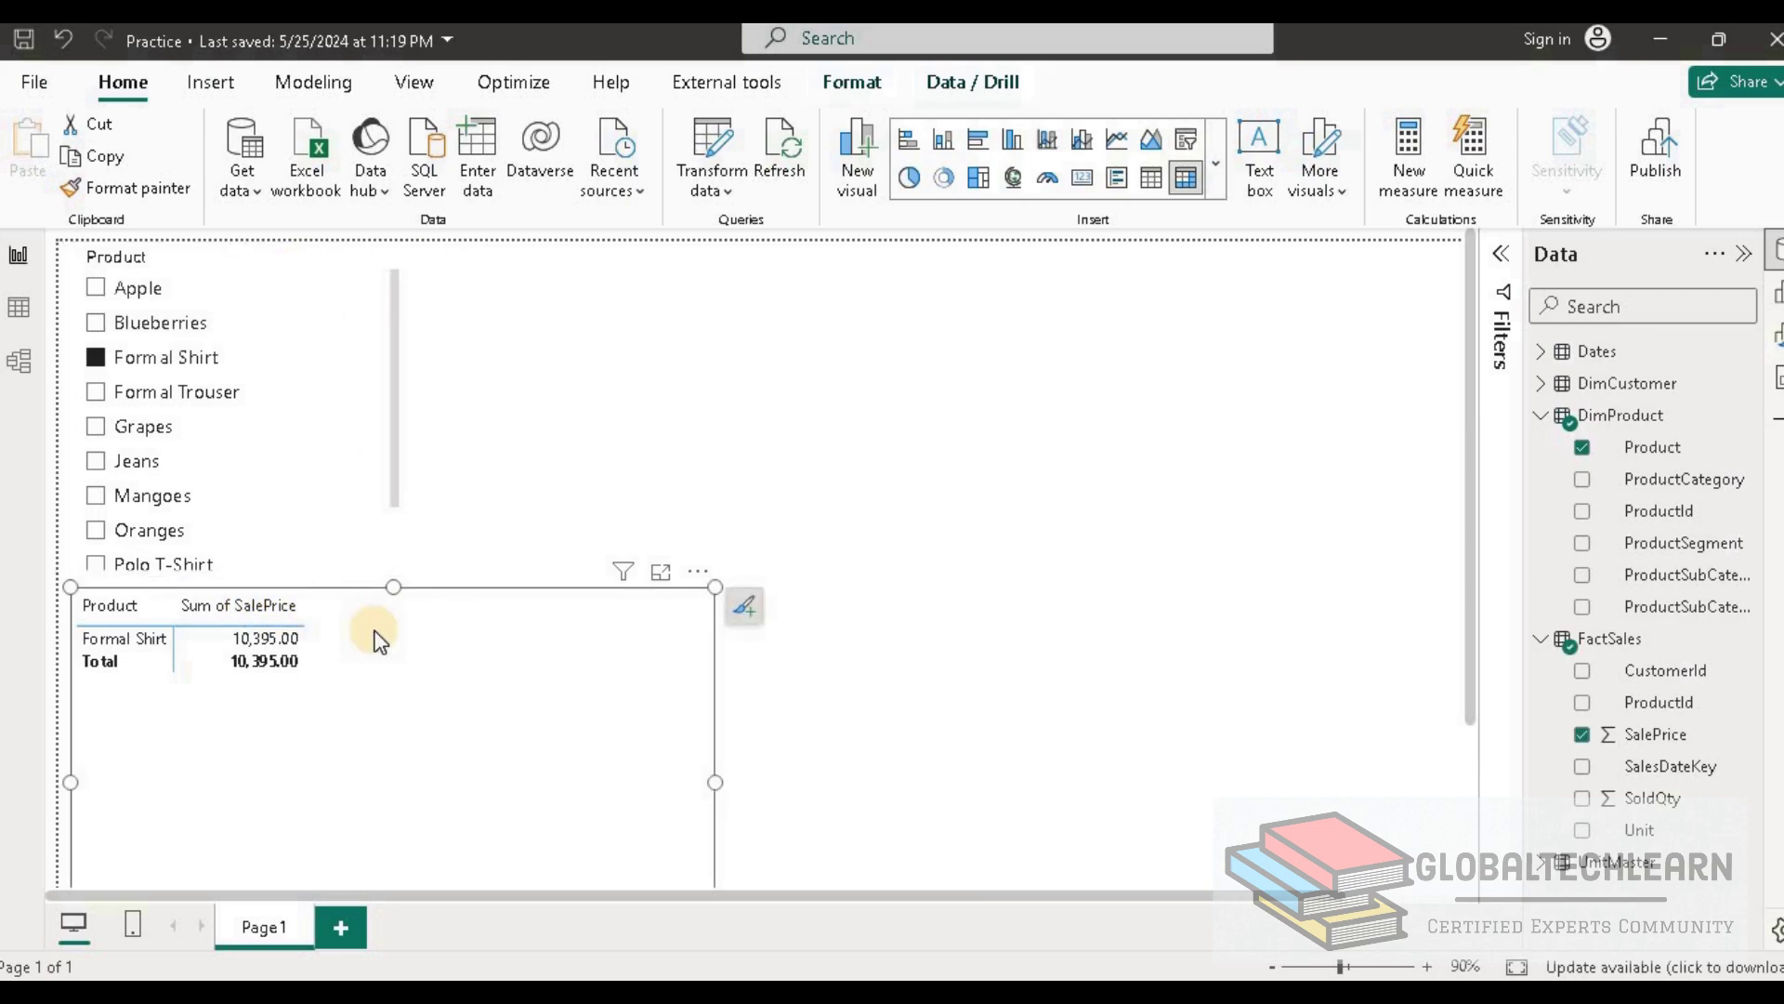
Change the DimProduct–FactSales relationship's cross filter direction from Both to Single
{"action": "left_click", "coordinate": [20, 362]}
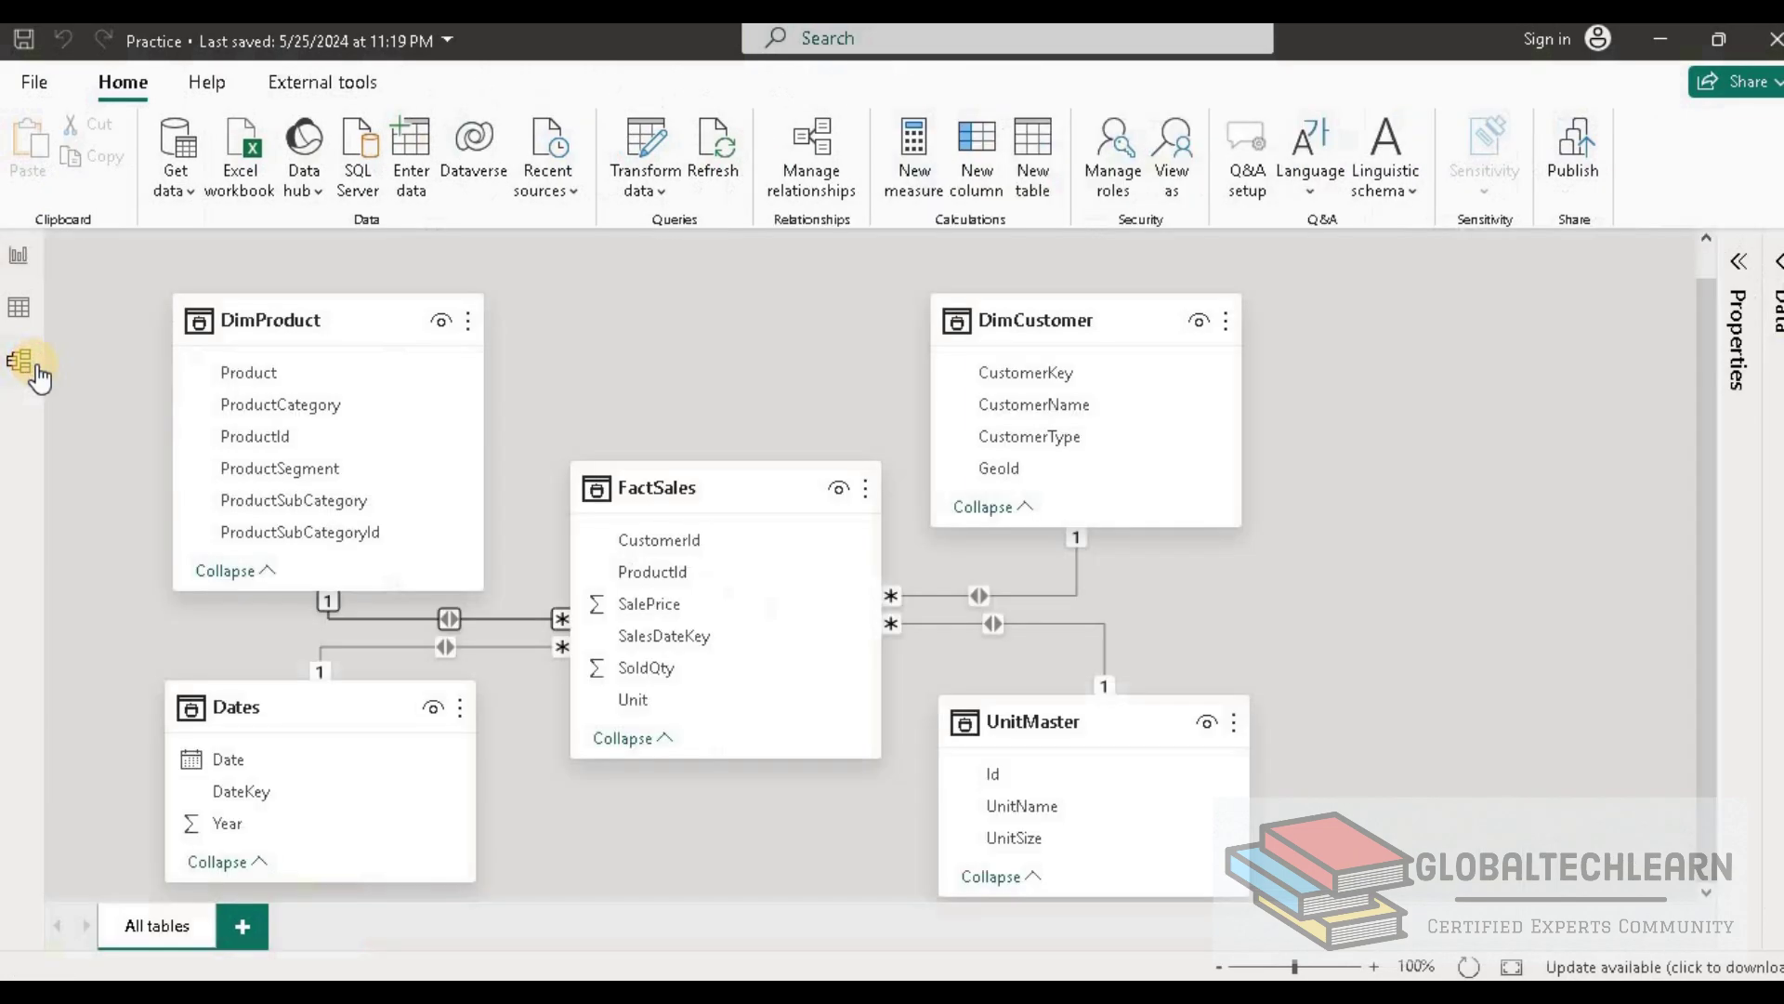
{"action": "mouse_move", "coordinate": [311, 330]}
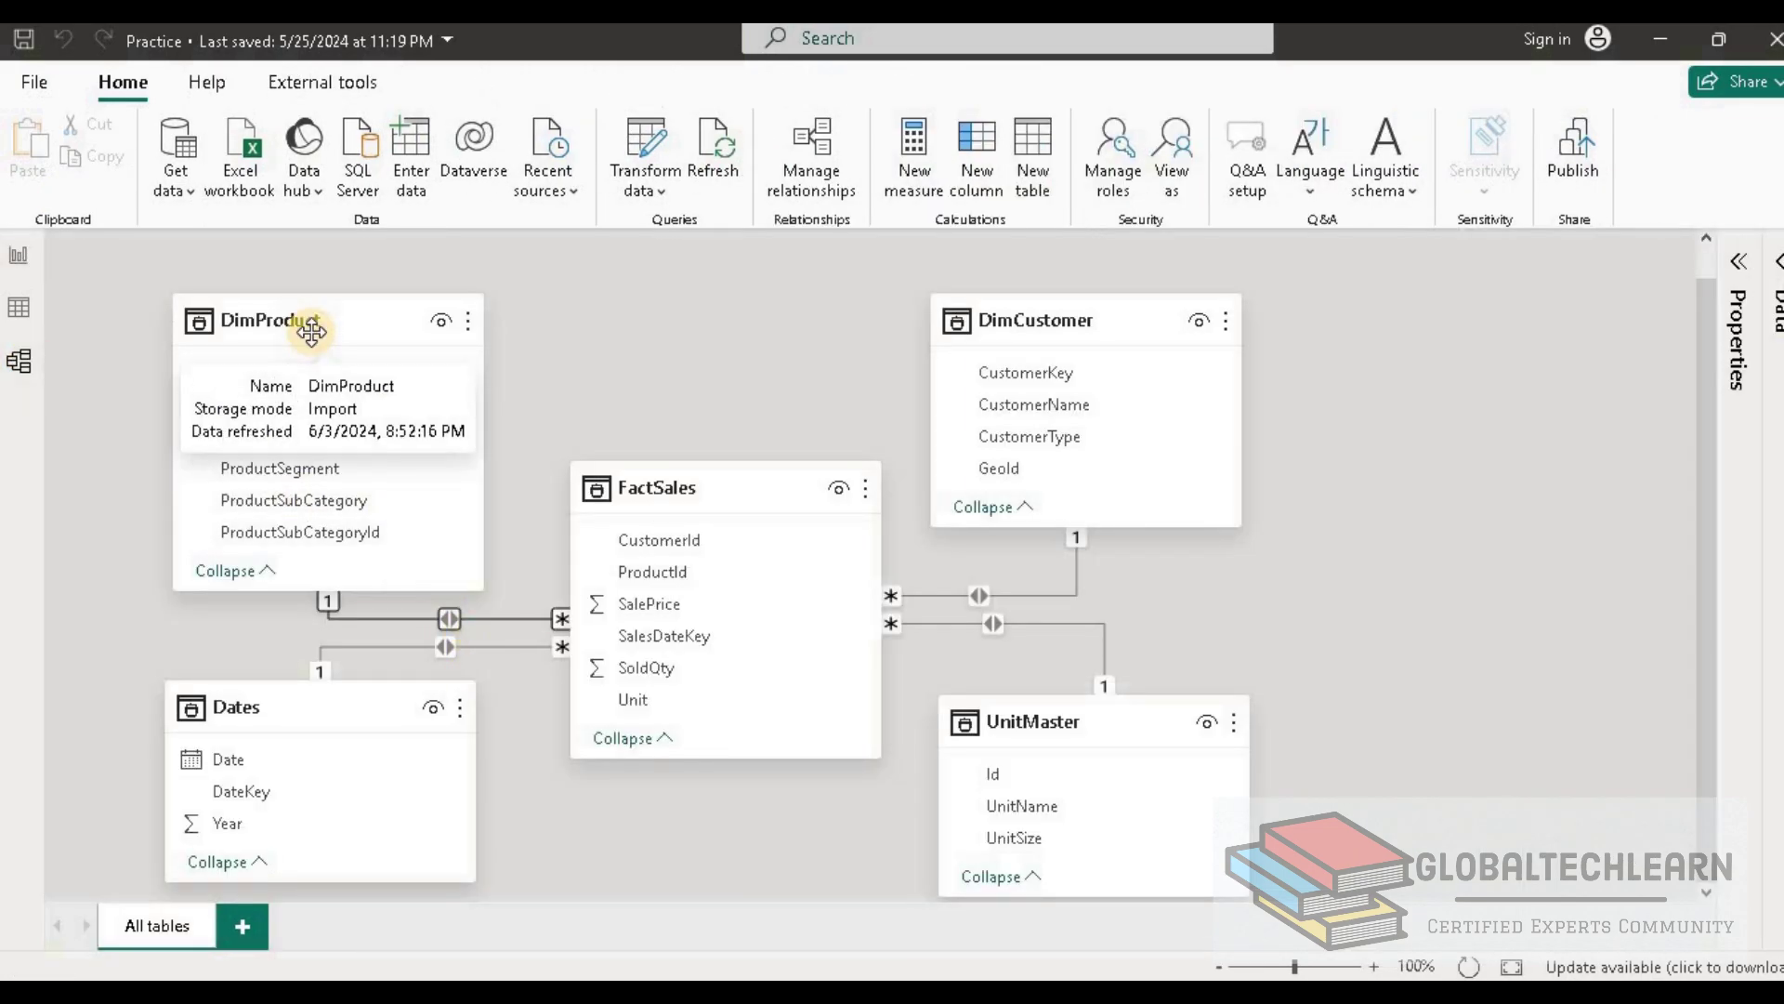
{"action": "left_click", "coordinate": [597, 538]}
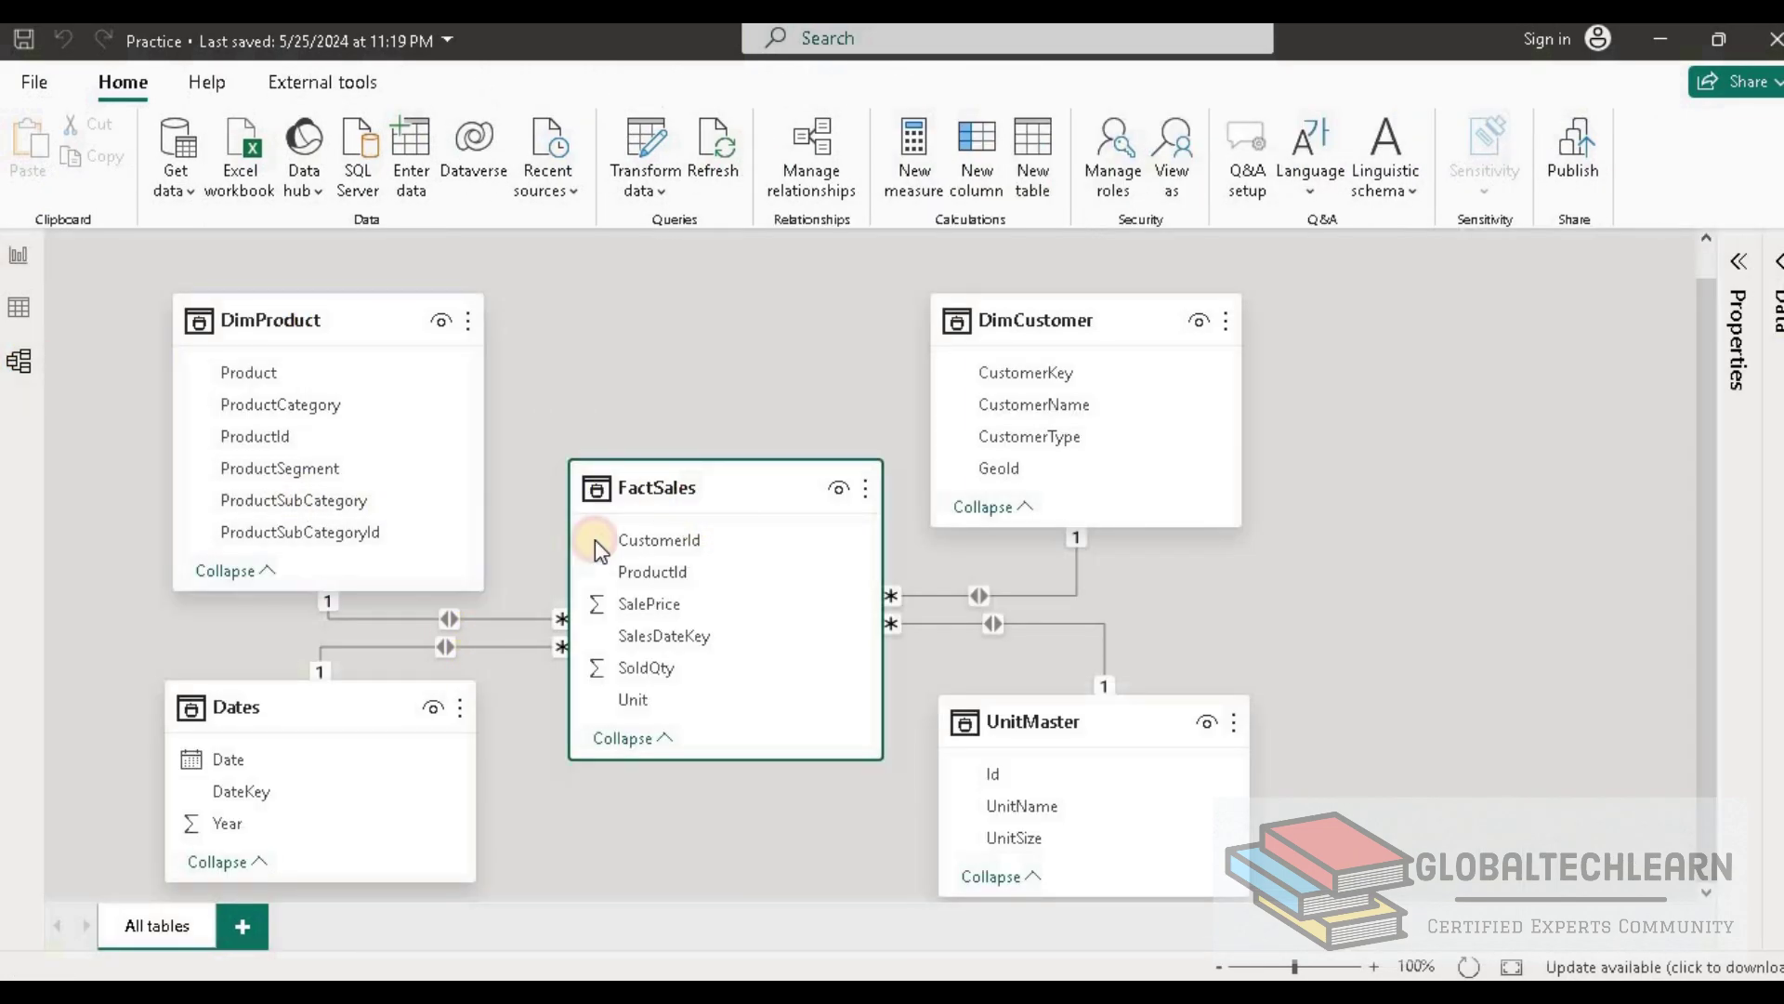
{"action": "left_click", "coordinate": [453, 617]}
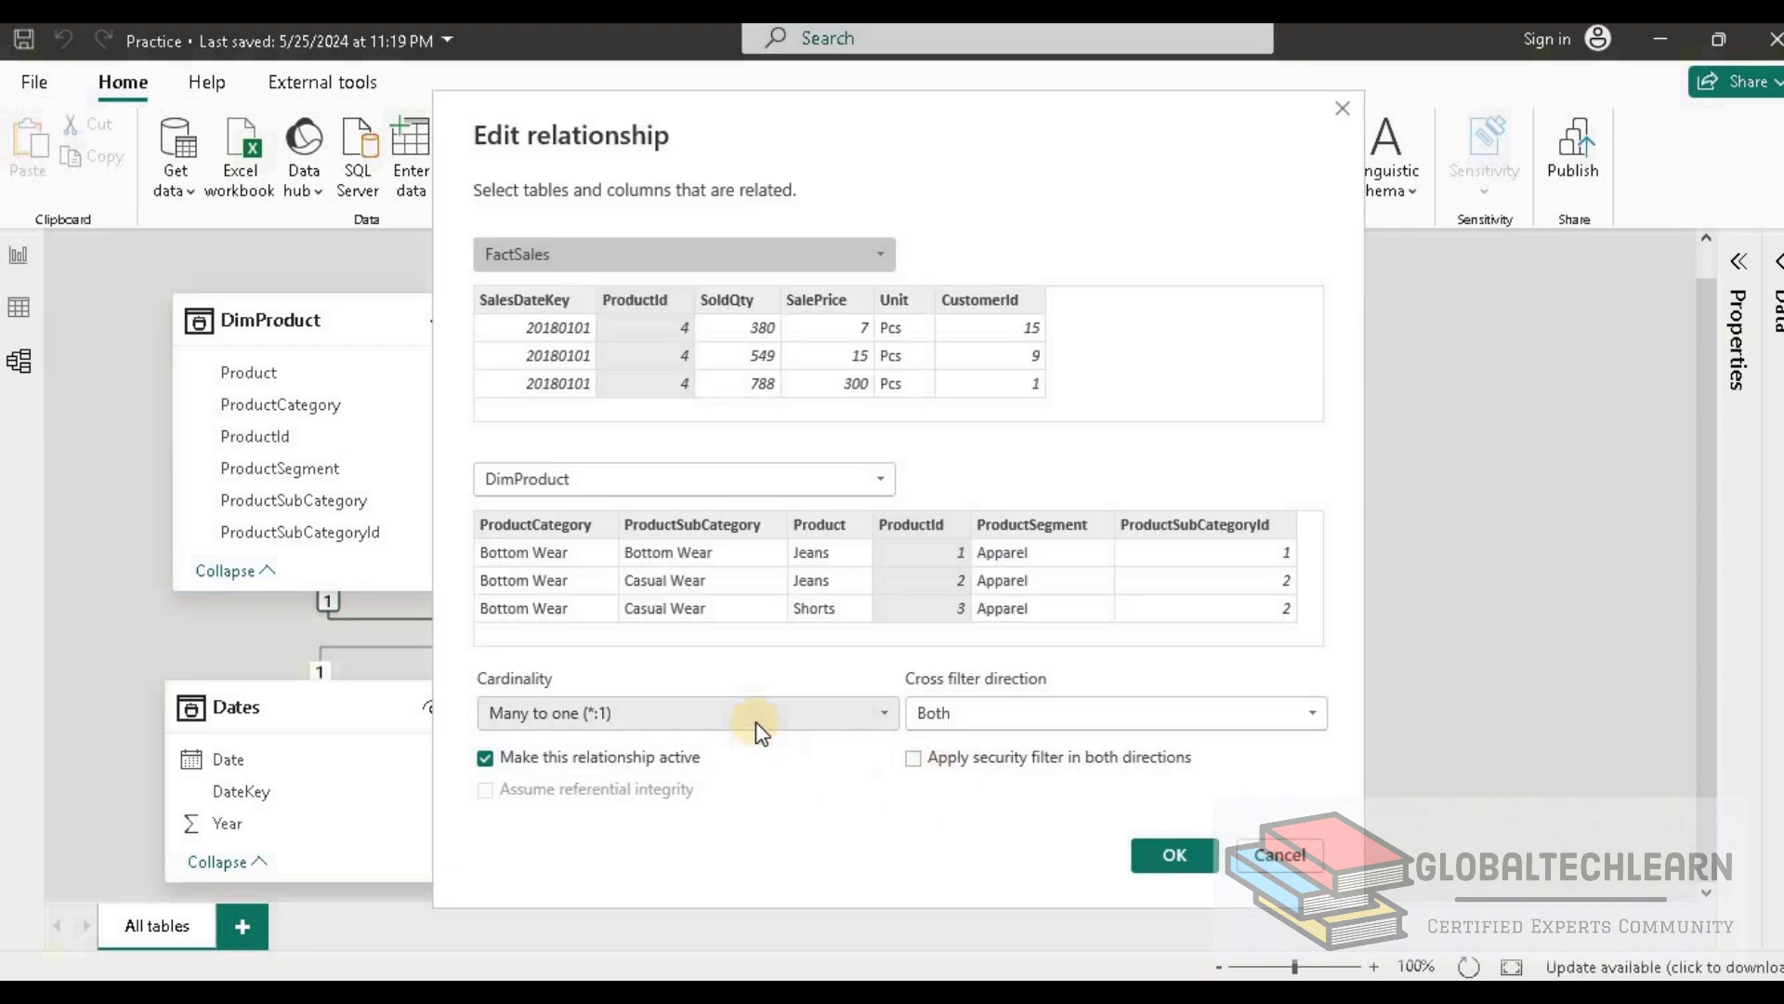
{"action": "left_click", "coordinate": [1011, 721]}
{"action": "left_click", "coordinate": [986, 743]}
{"action": "left_click", "coordinate": [1167, 853]}
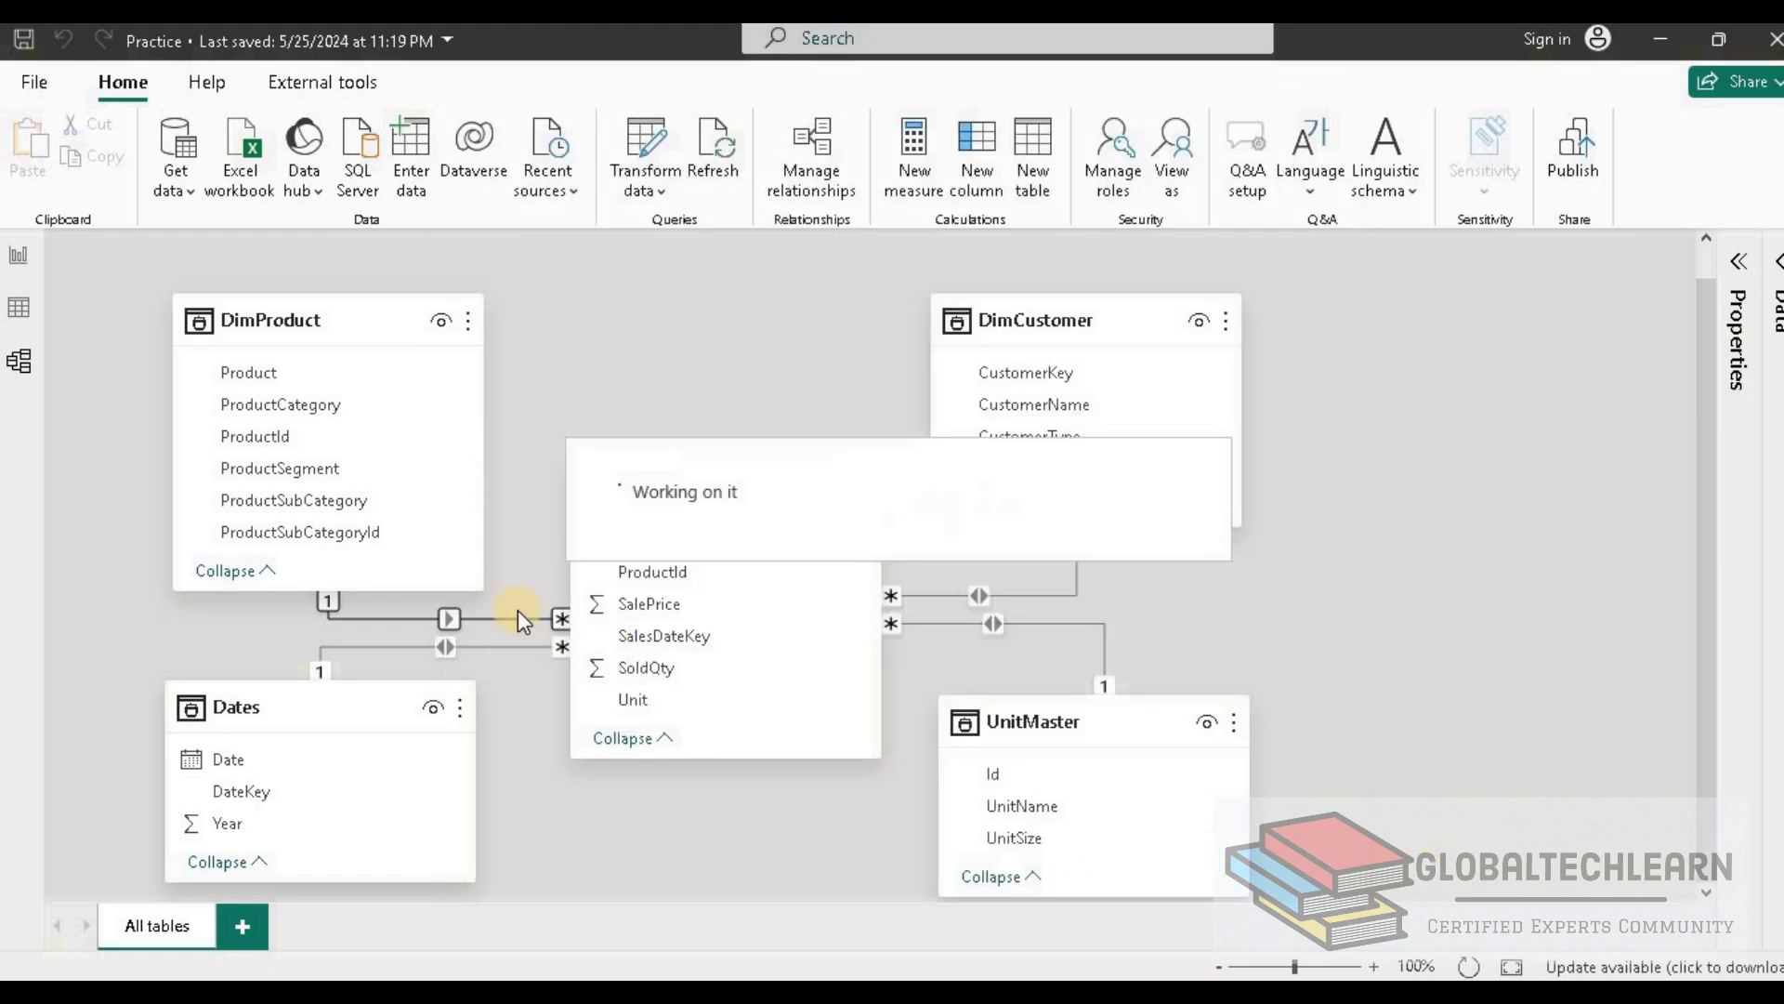
Pick Formal Trouser in the slicer, then reopen the DimProduct–FactSales relationship settings
{"action": "left_click", "coordinate": [21, 253]}
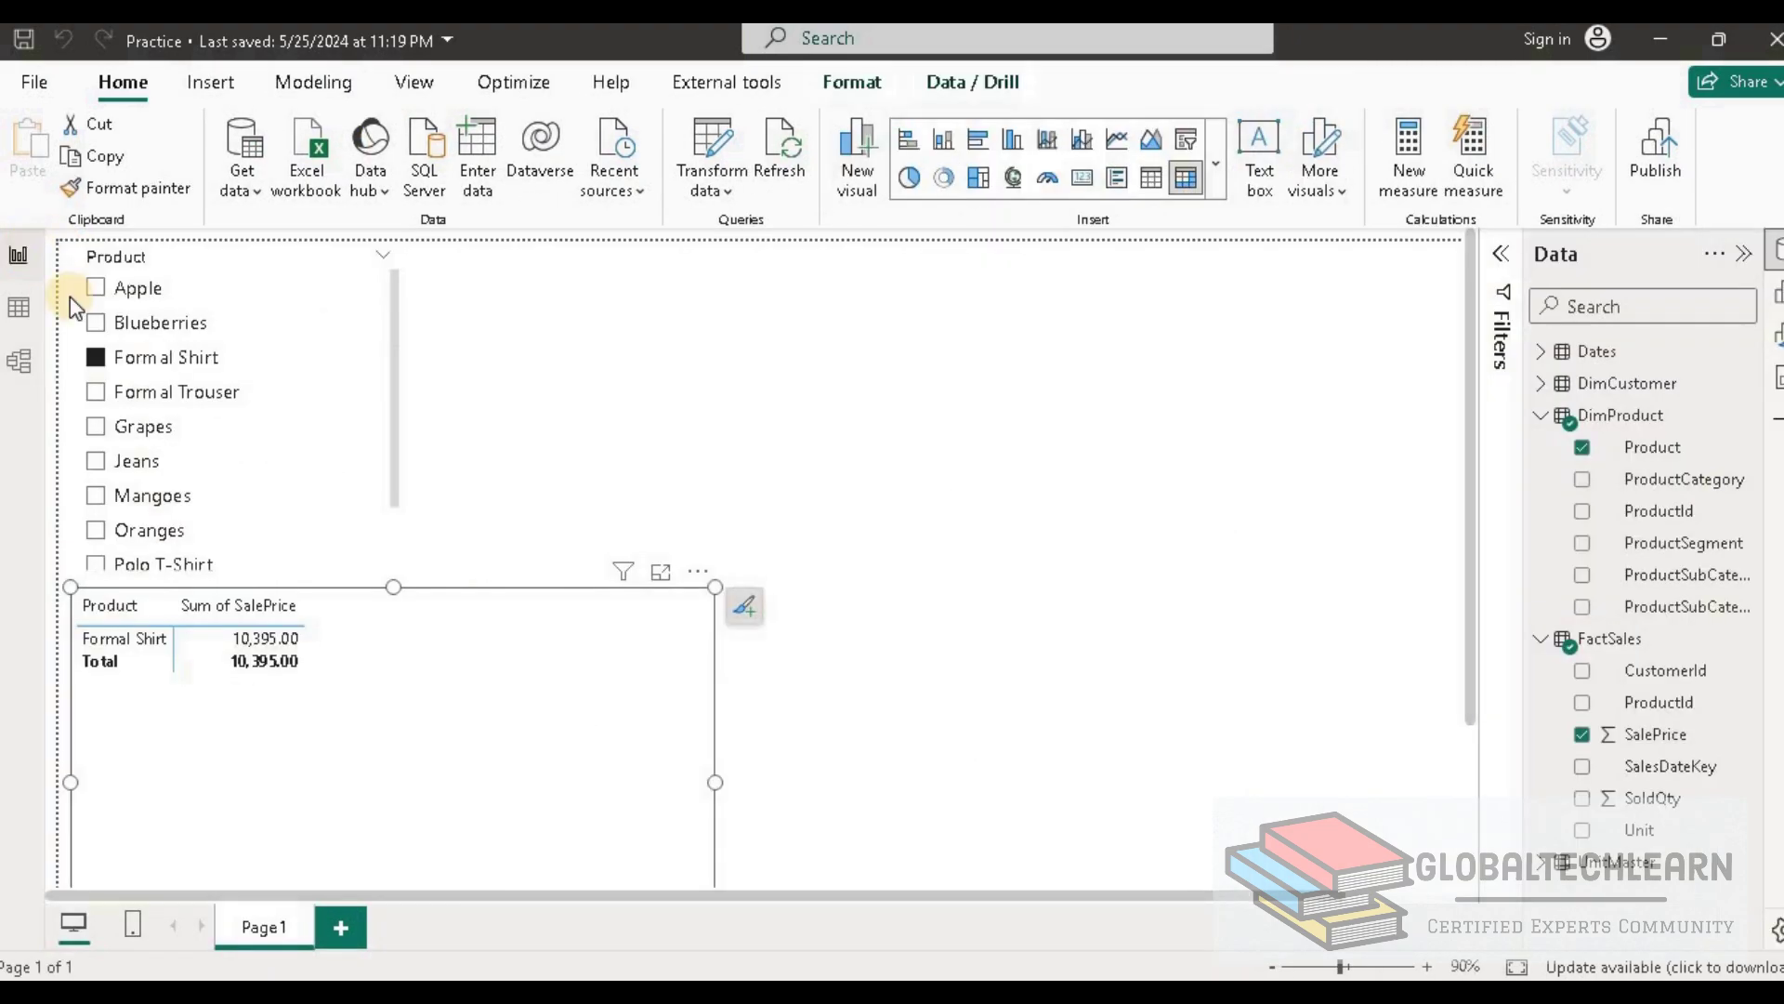
{"action": "left_click", "coordinate": [96, 391]}
{"action": "left_click", "coordinate": [18, 361]}
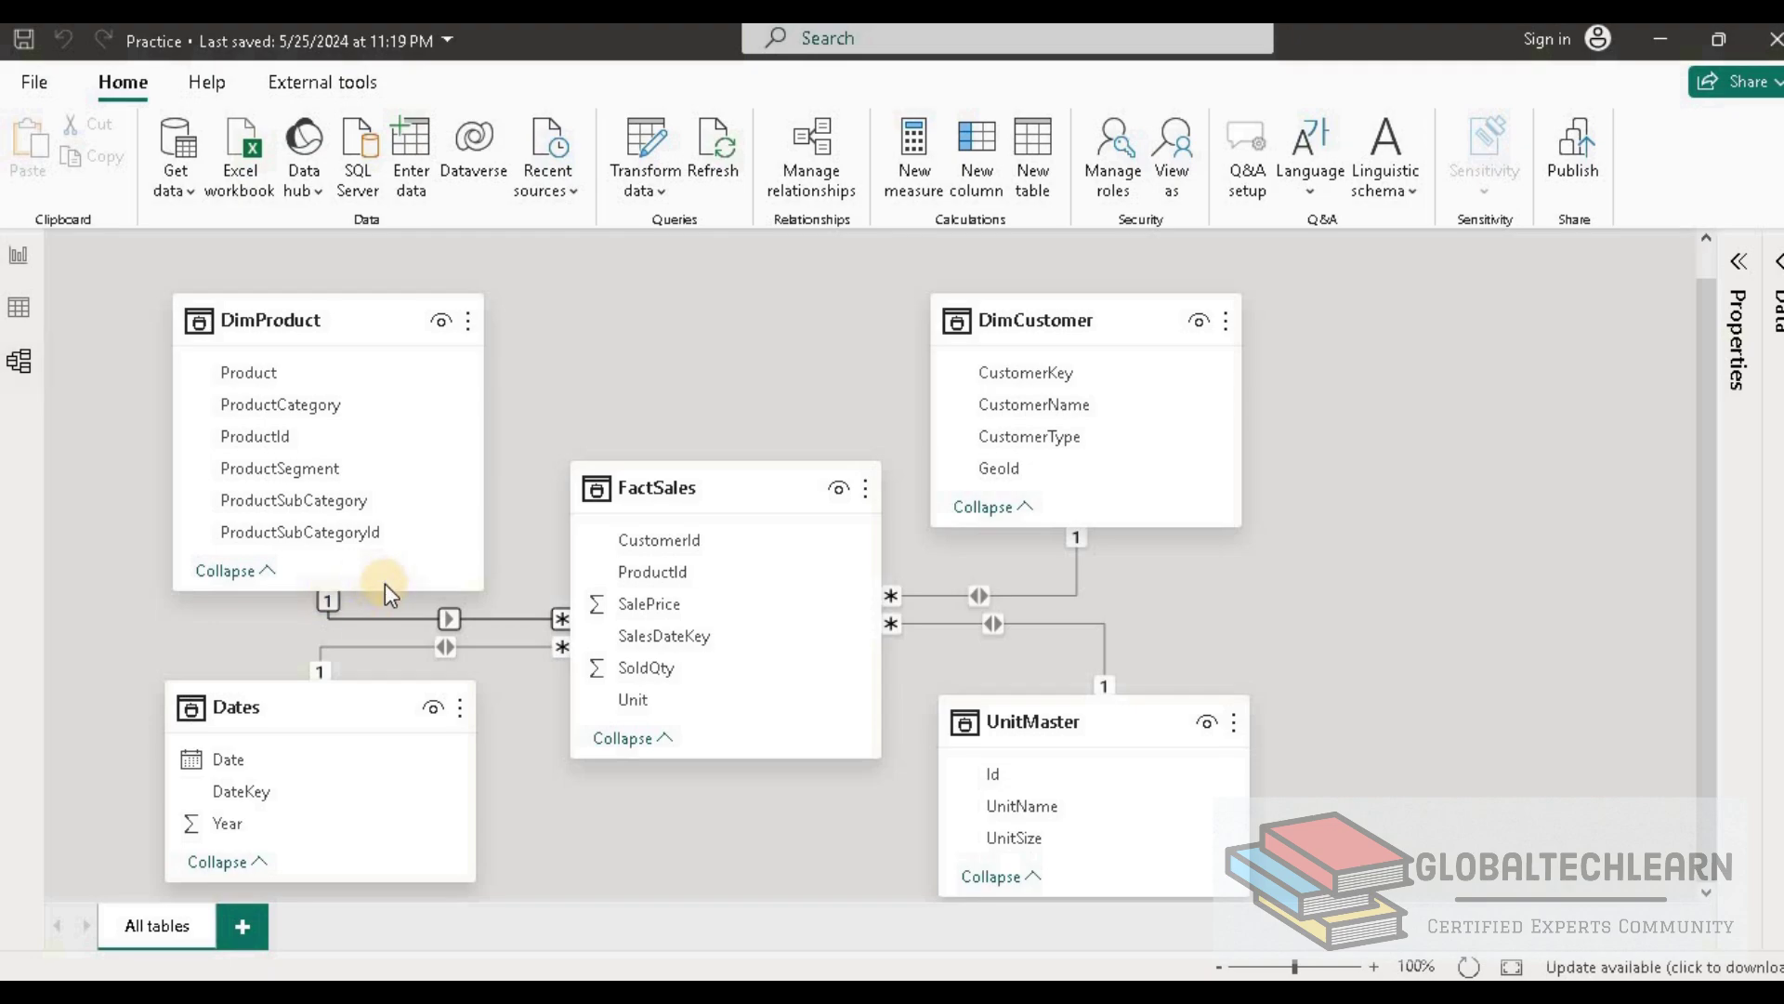
{"action": "double_click", "coordinate": [450, 618]}
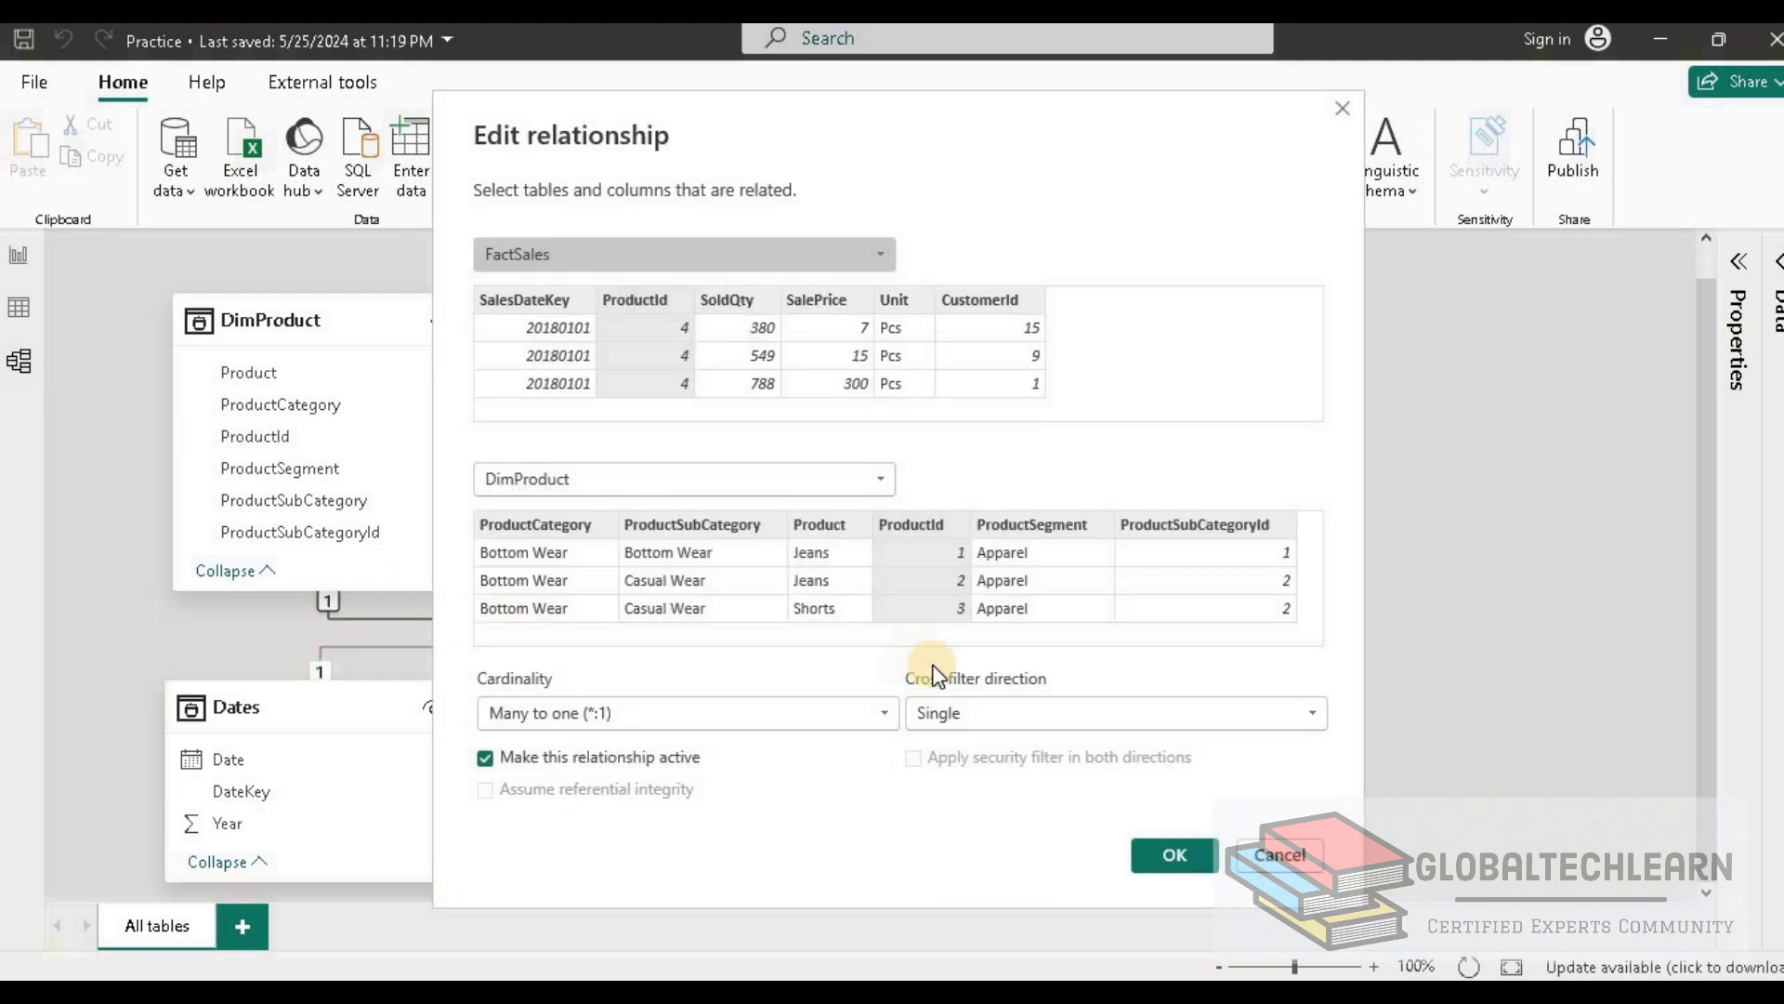